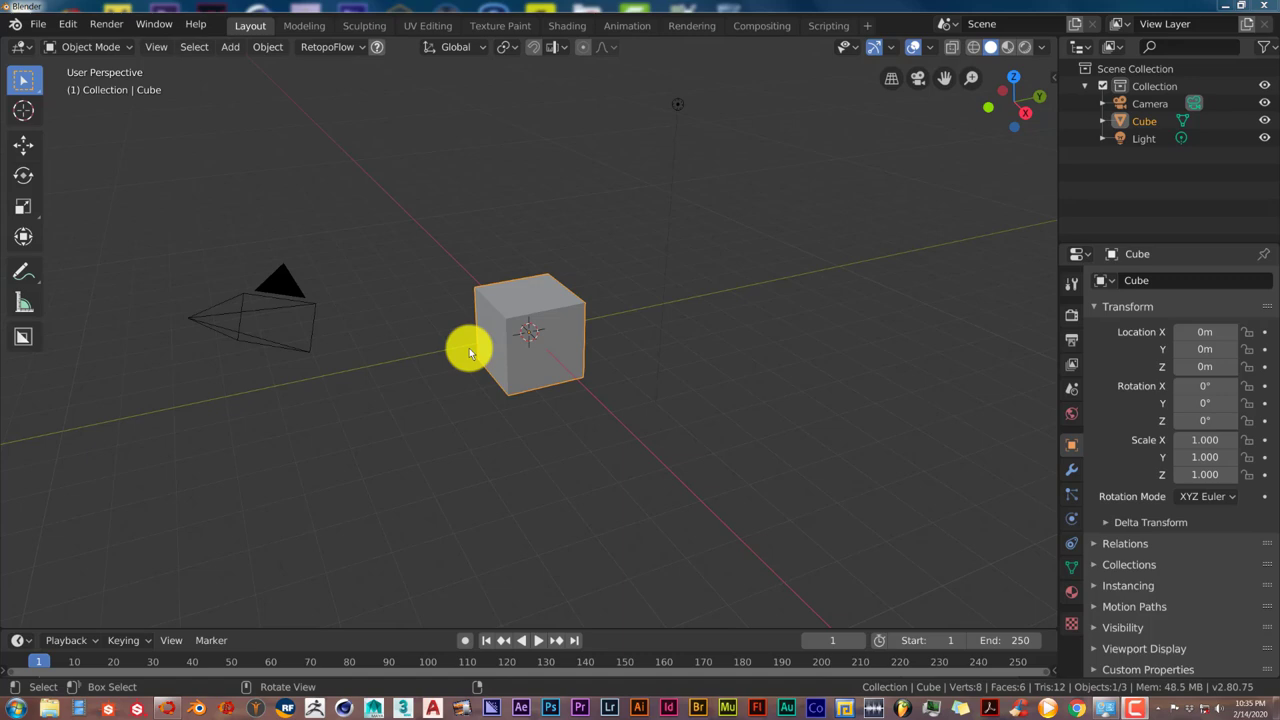
Step: Delete the default cube and add a mesh plane at the scene origin
middle_click_drag(466, 360, 490, 415)
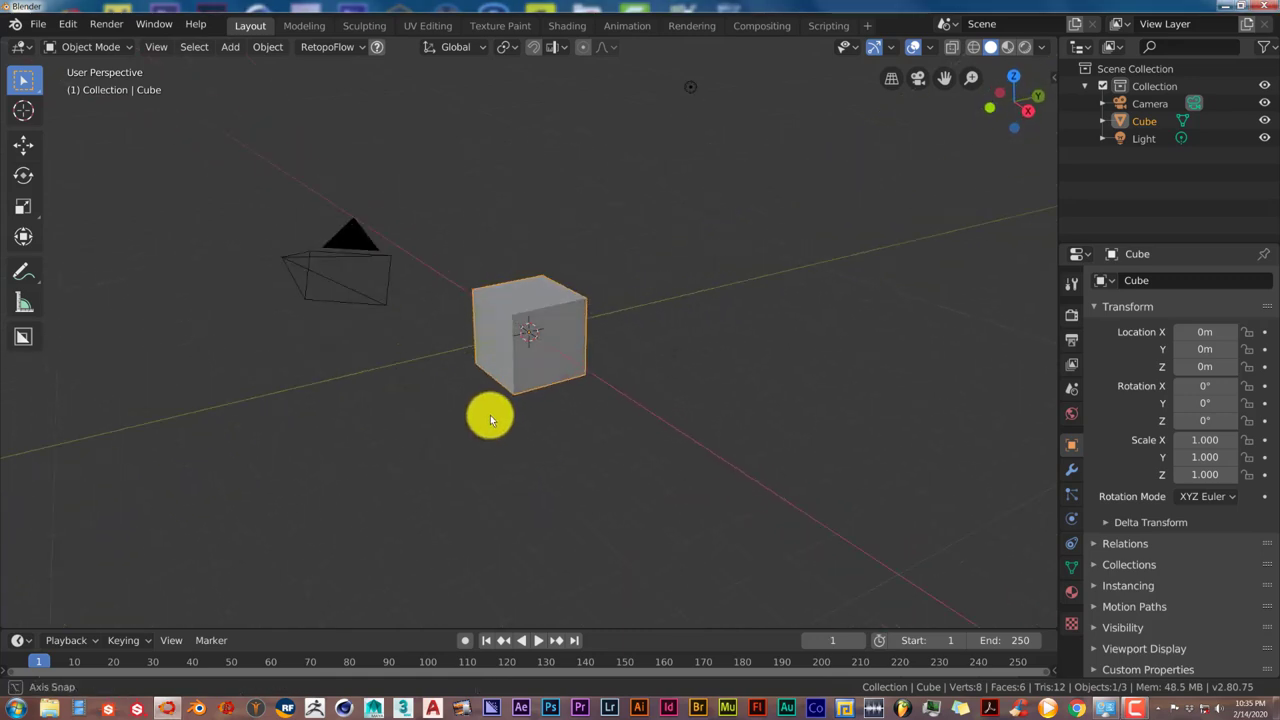
key("Delete")
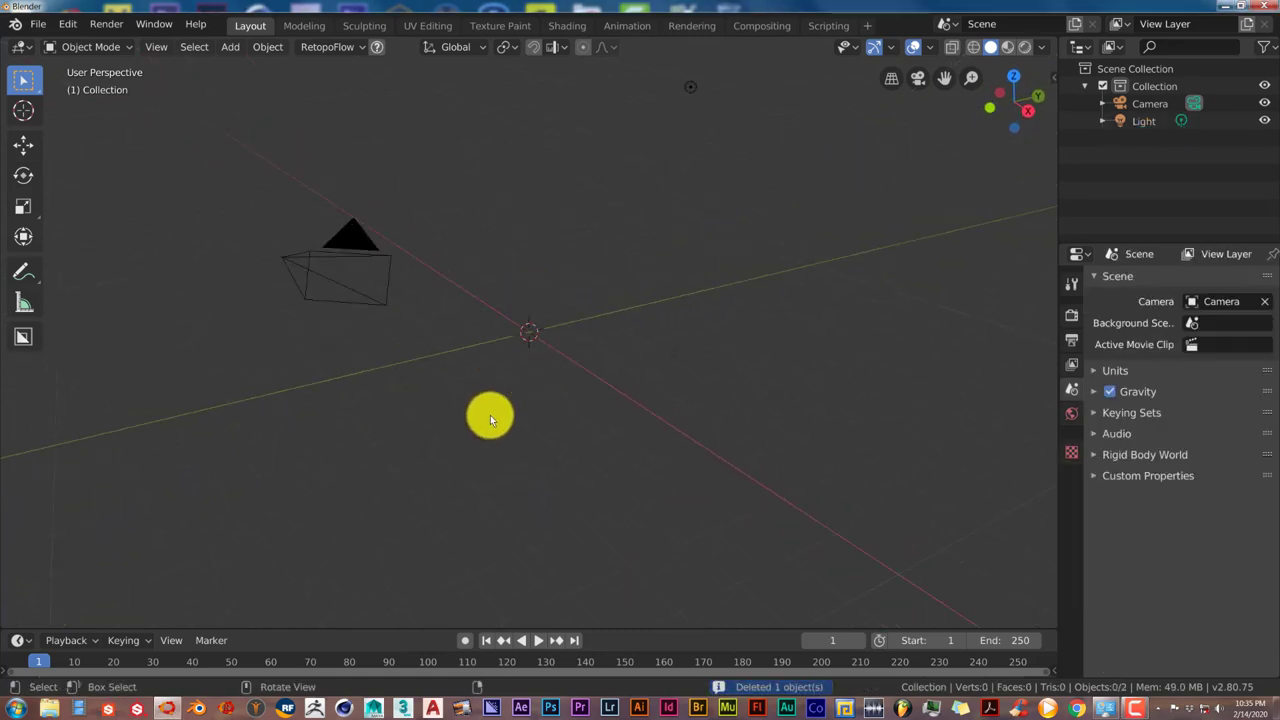
middle_click_drag(495, 396, 505, 401)
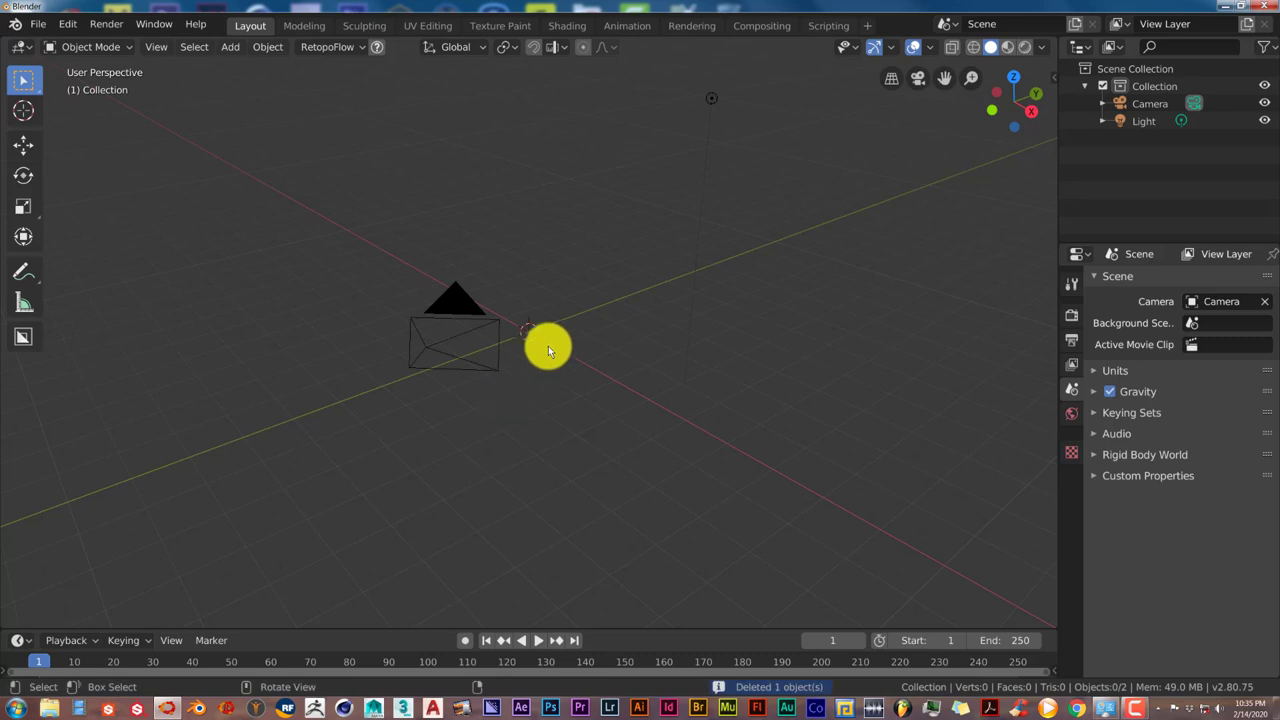
key("shift+a")
mouse_move(548, 346)
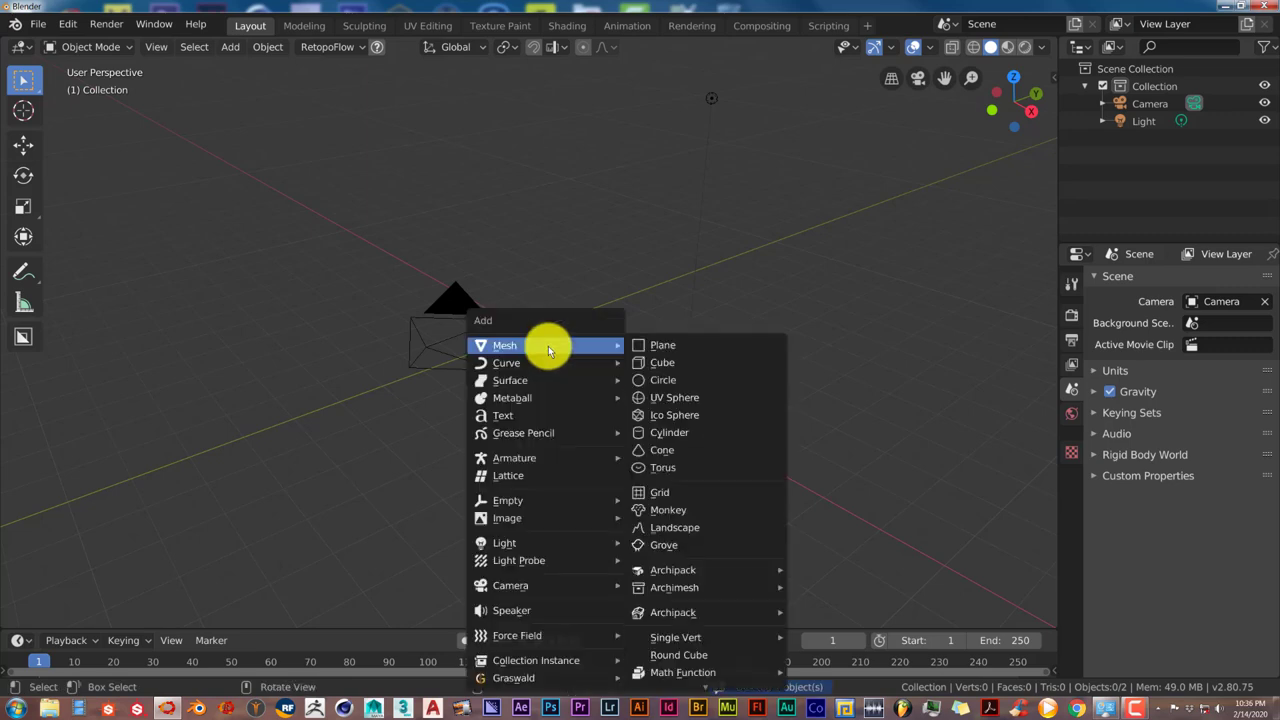
left_click(659, 344)
Step: Rotate the plane 90° about the global X axis so it stands upright
middle_click_drag(591, 393, 548, 338)
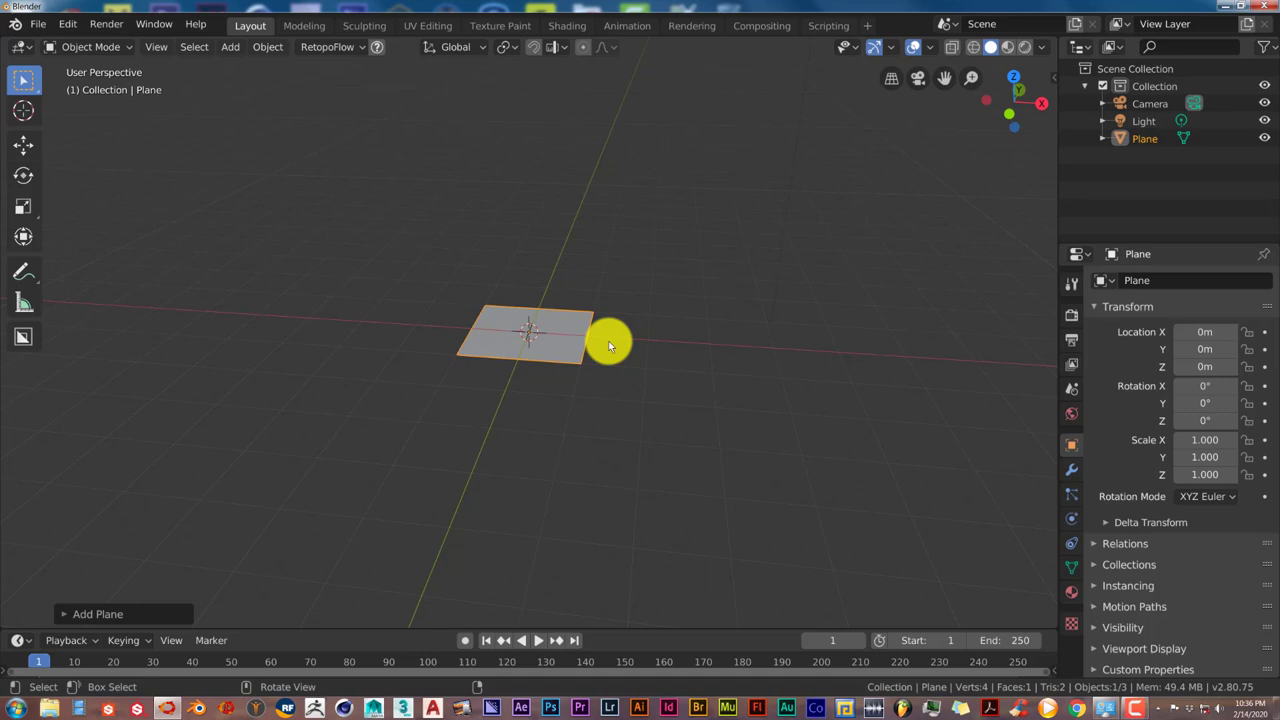
type("rx90")
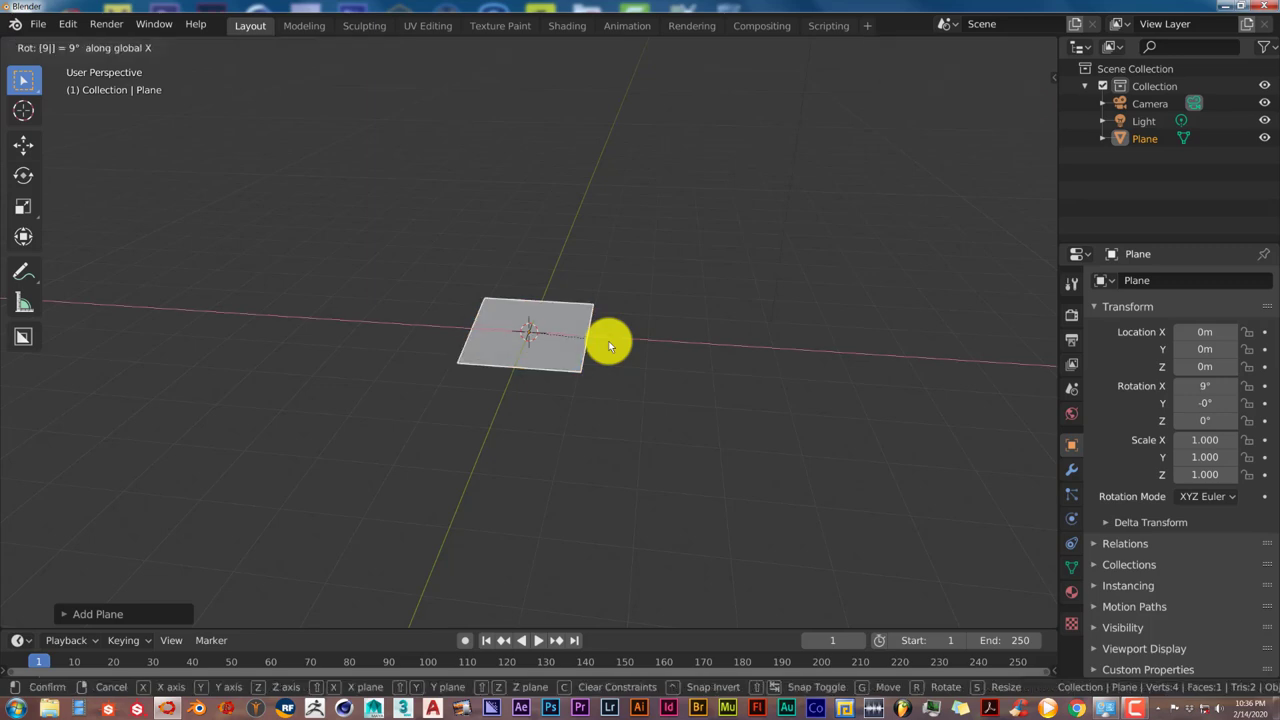
key("Return")
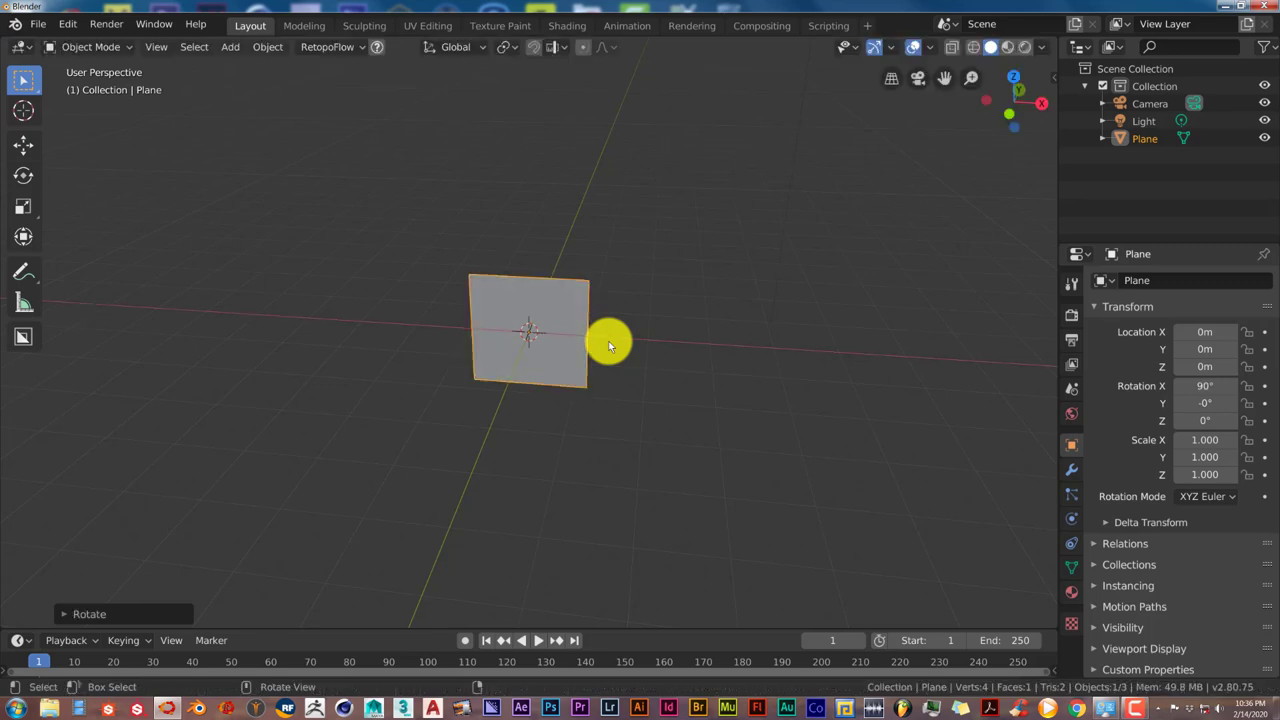
mouse_move(653, 388)
middle_mouse_down()
mouse_move(615, 393)
mouse_move(657, 398)
middle_mouse_up()
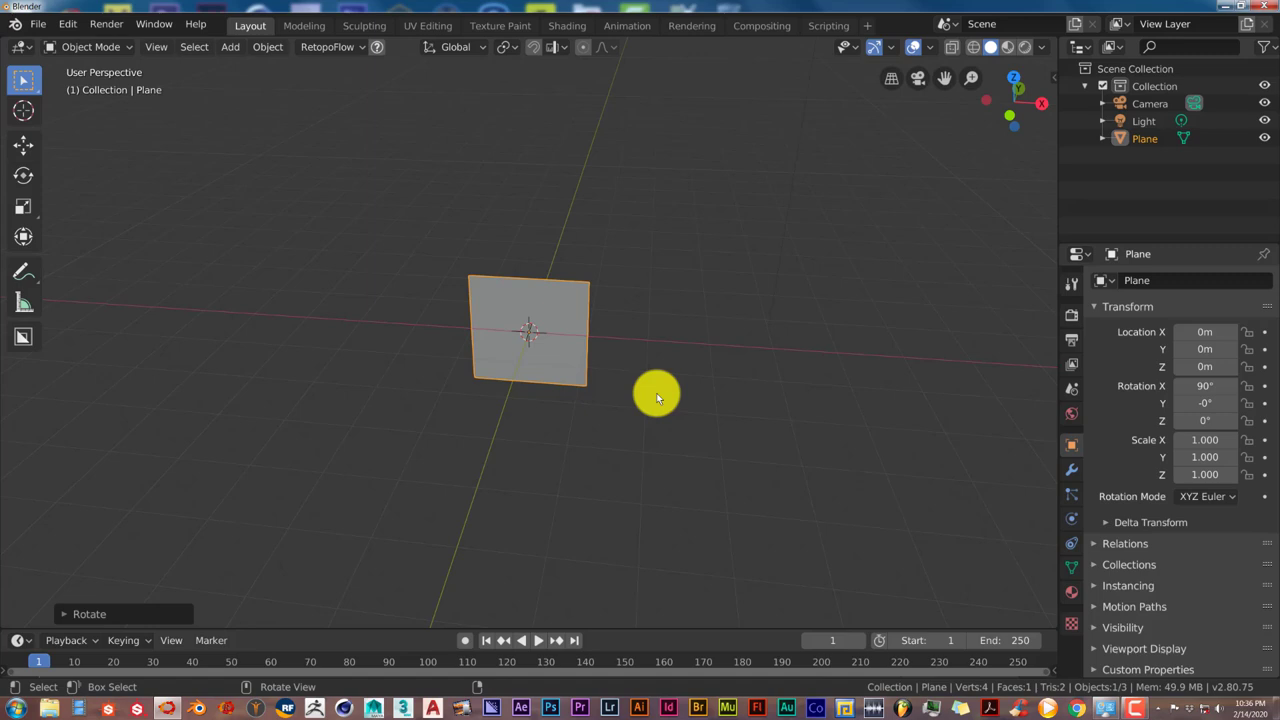
Step: Subdivide the whole plane in Edit Mode from the front orthographic view, setting the number of cuts to 10
key("KP_1")
scroll(657, 398, "up", 4)
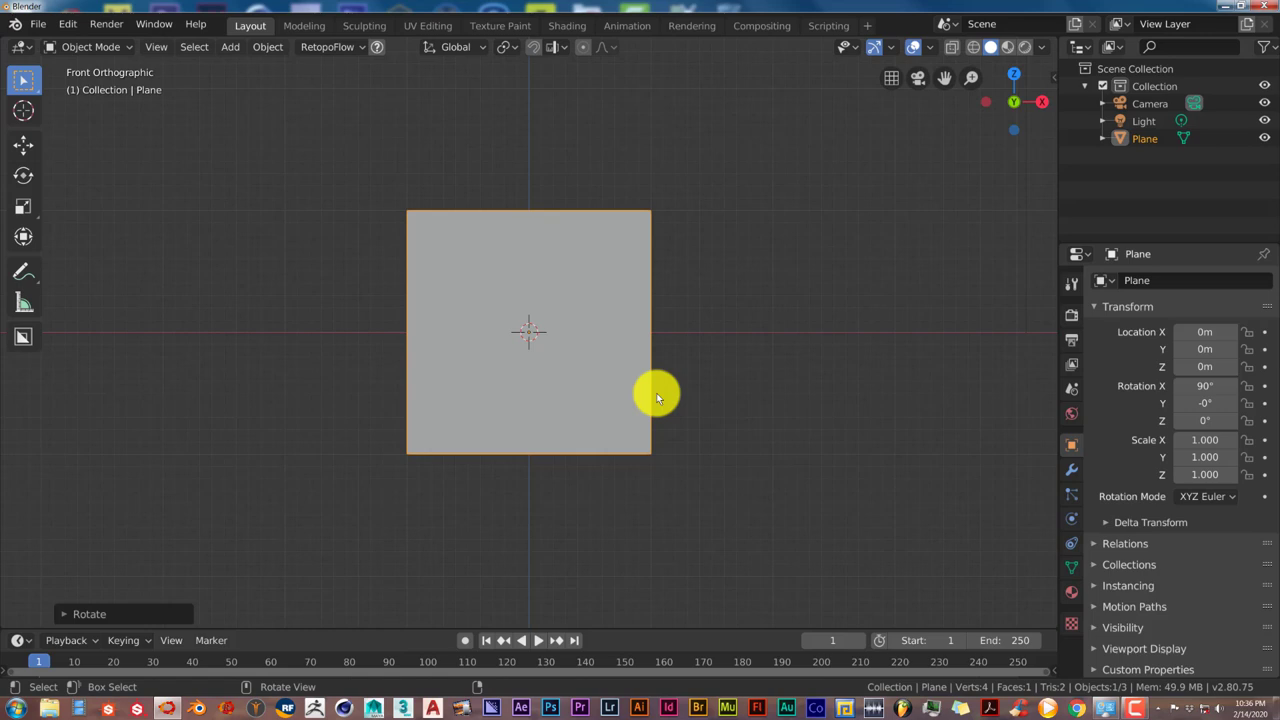
scroll(657, 398, "up", 1)
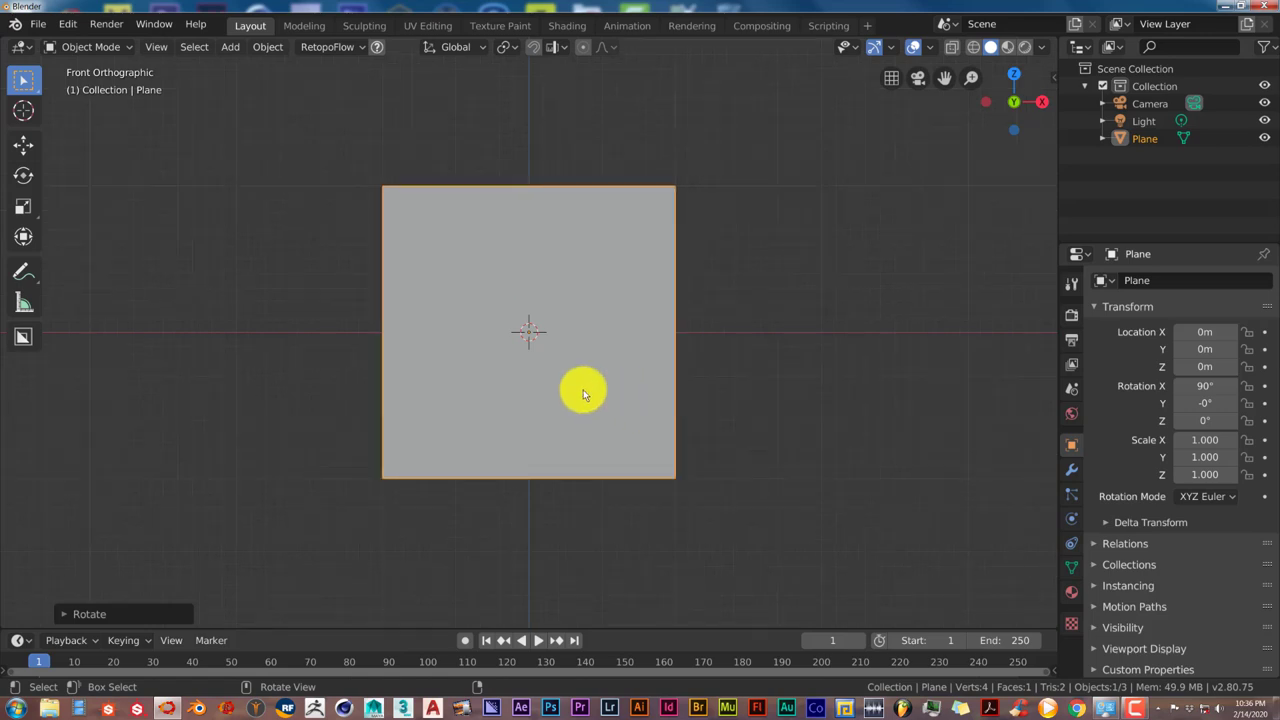
key("Tab")
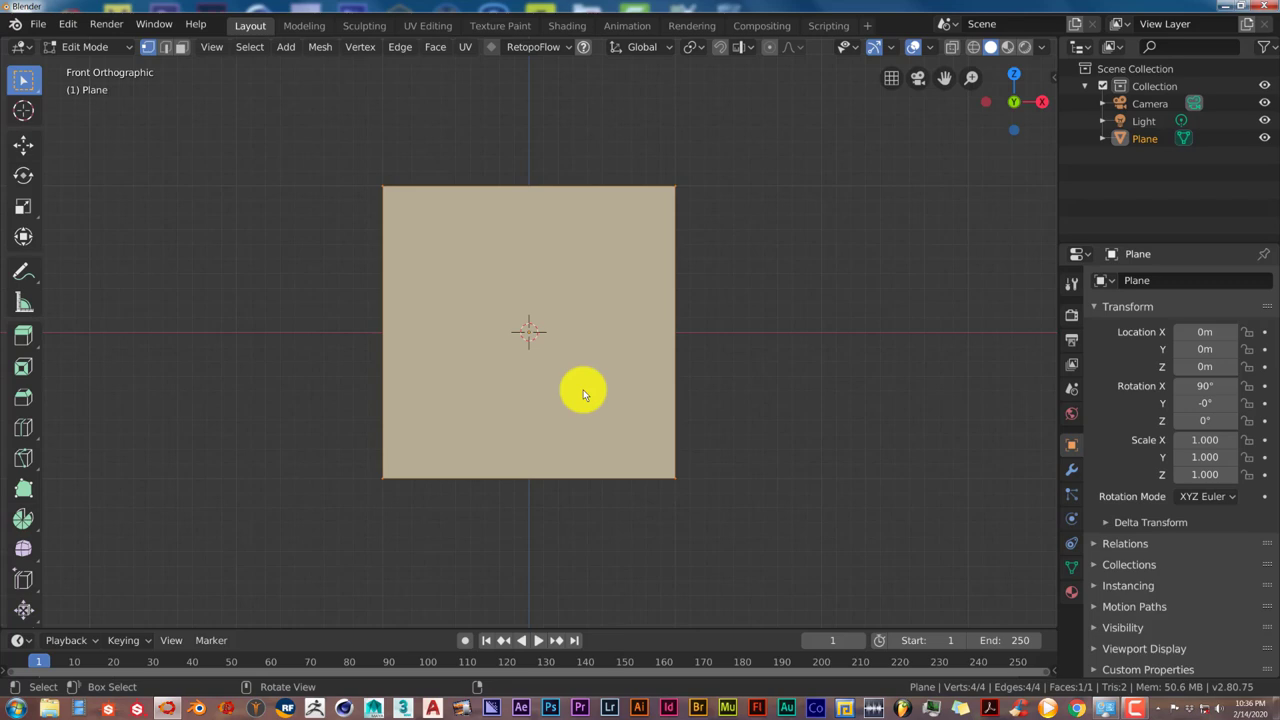
right_click(584, 394)
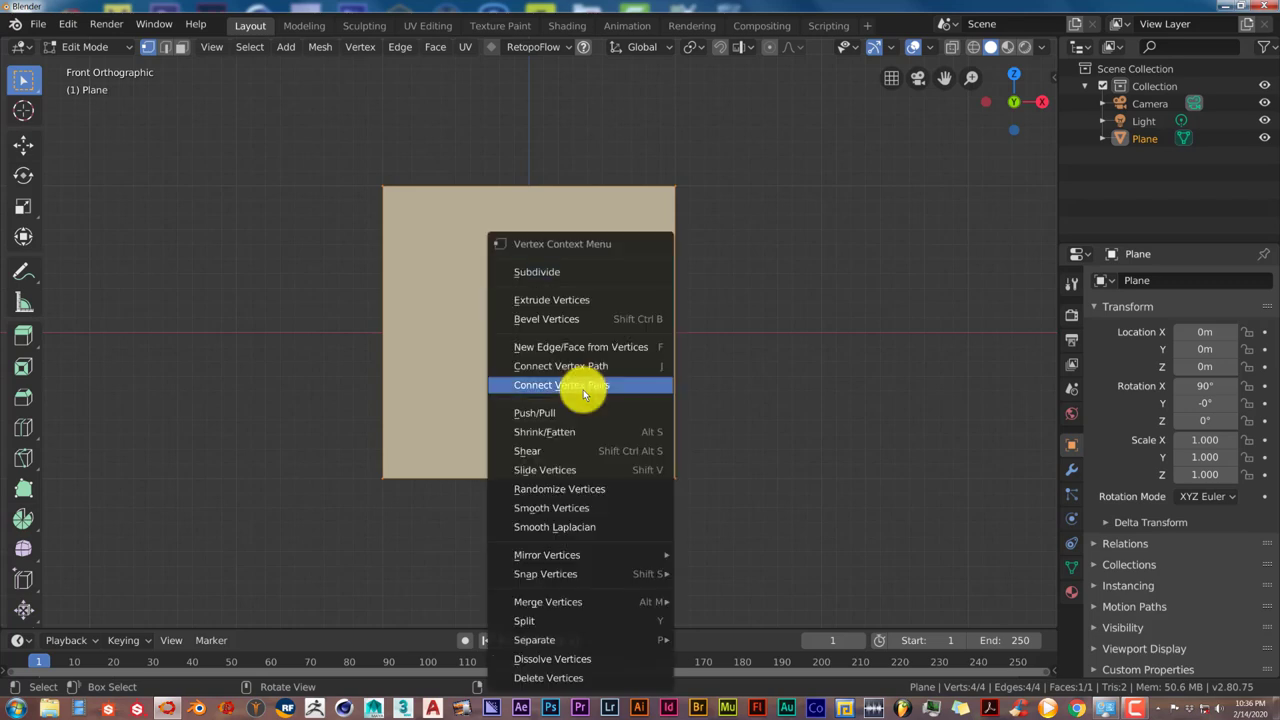
left_click(563, 272)
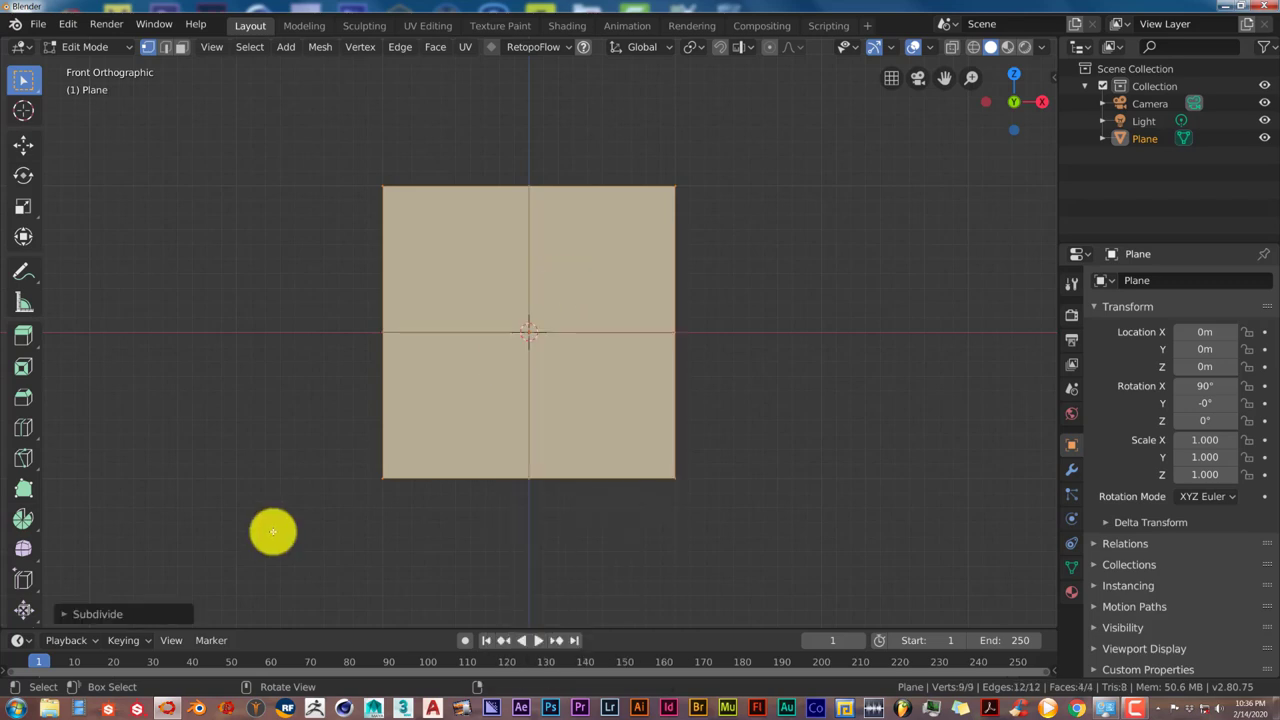
left_click(66, 614)
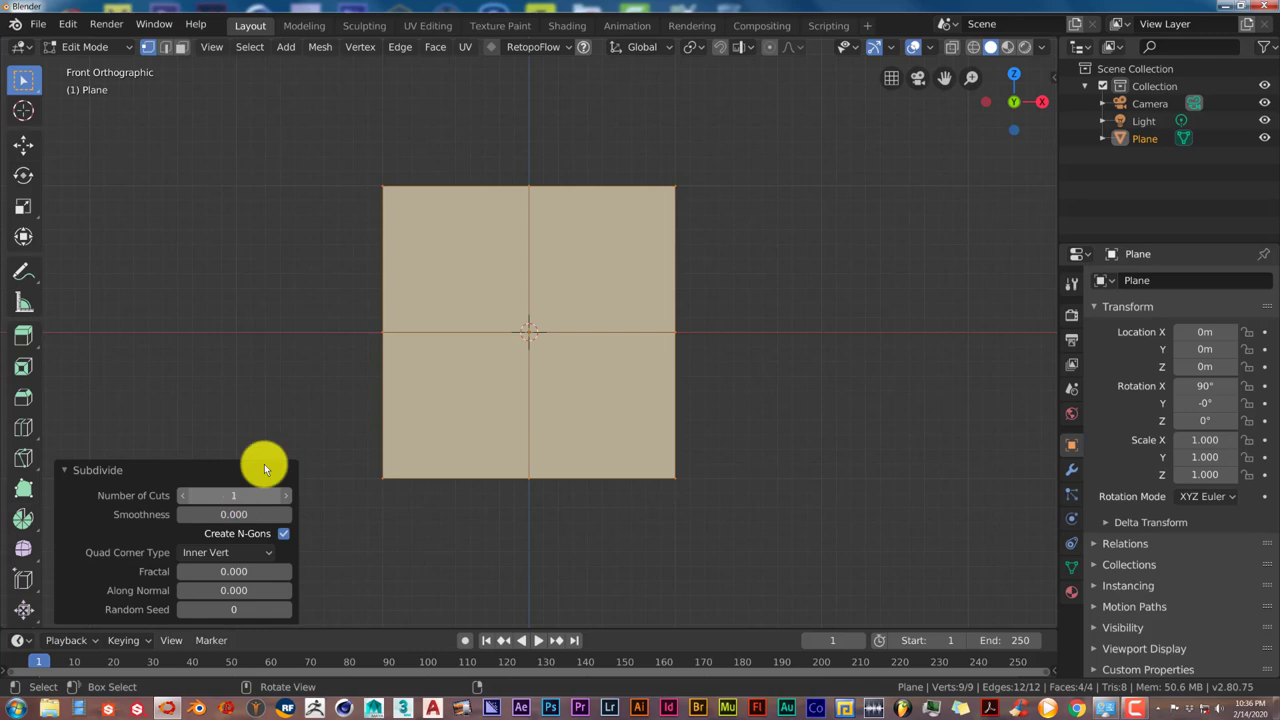
left_click(235, 492)
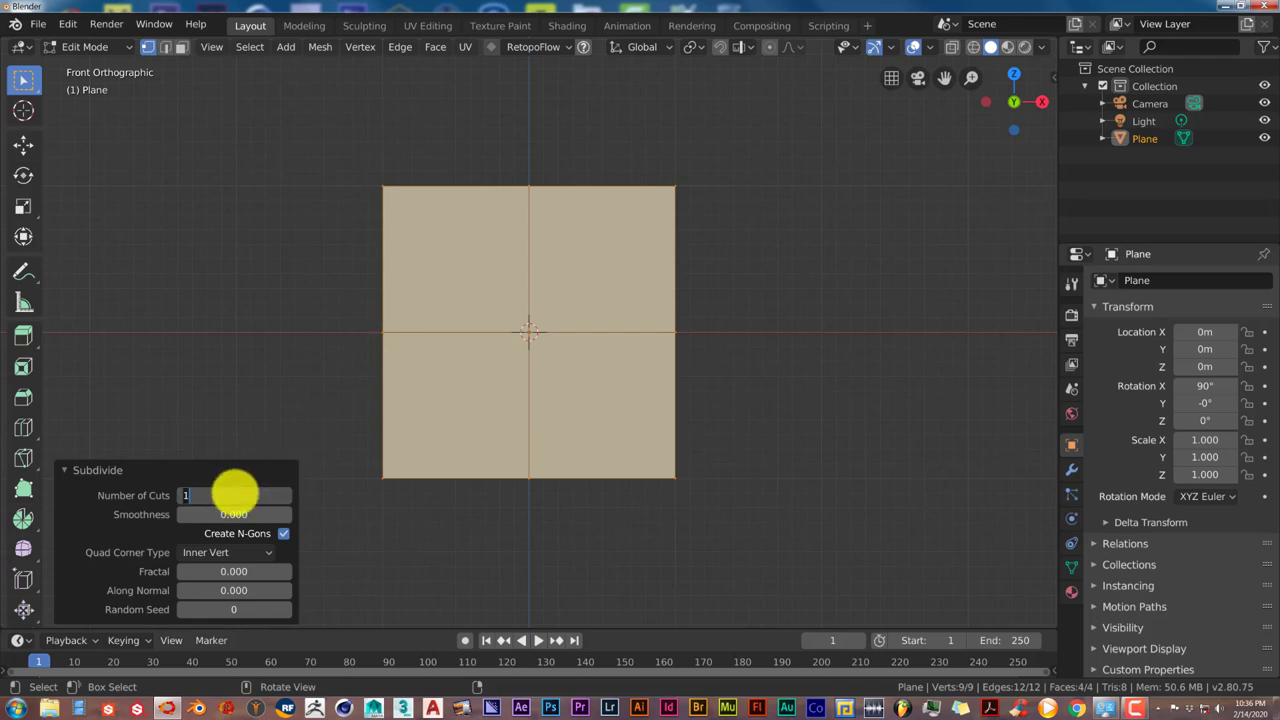
key("Return")
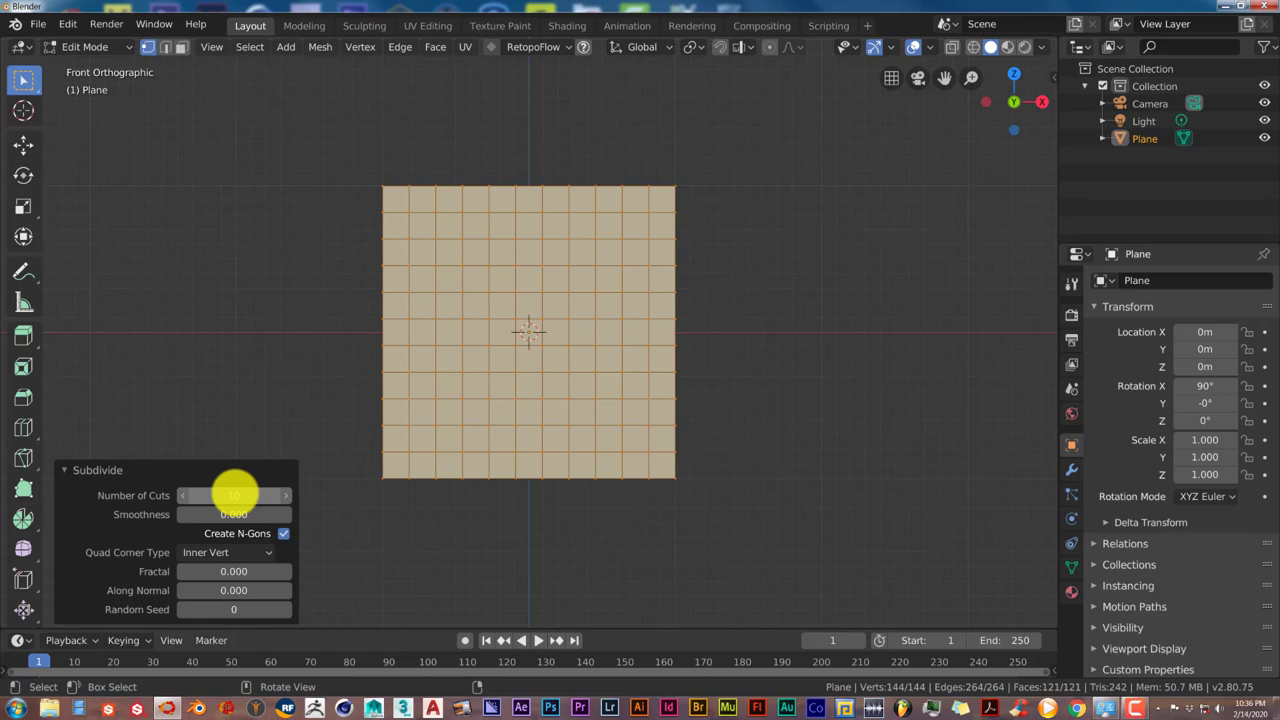
left_click(66, 470)
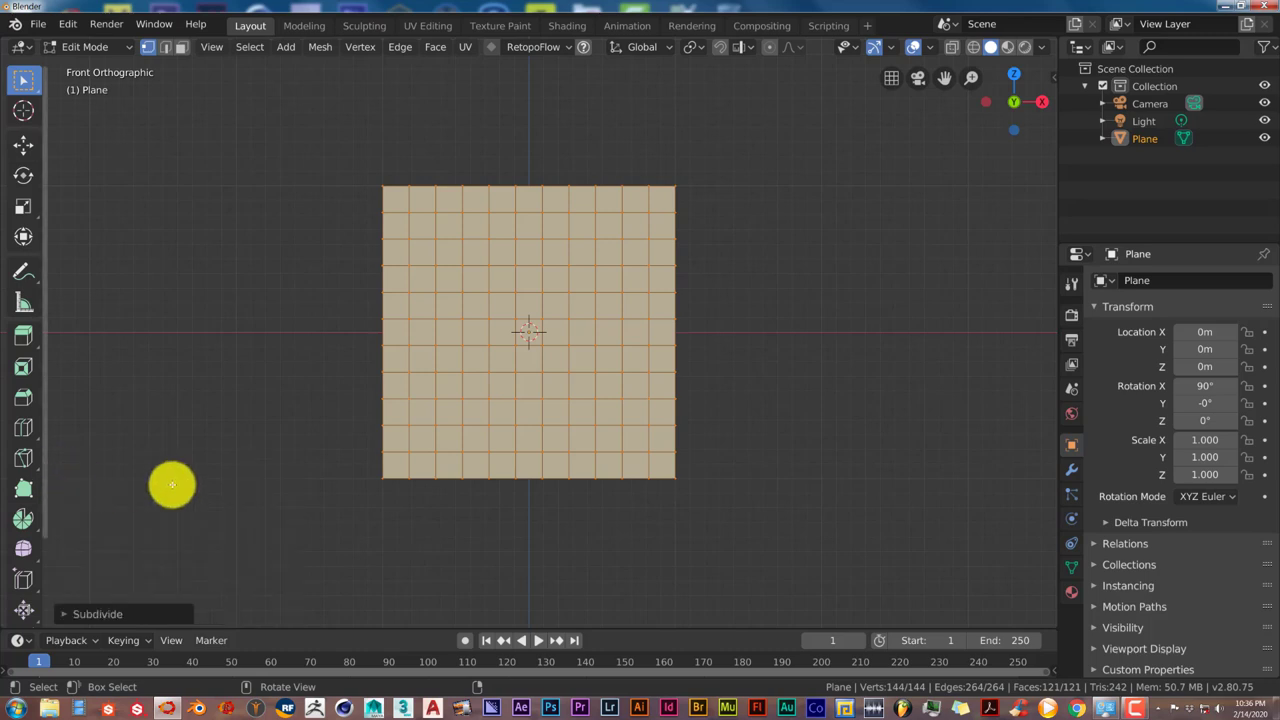
Step: Clear the selection and, in face select mode, circle-select the entire top row of faces on the plane
scroll(420, 398, "up", 1)
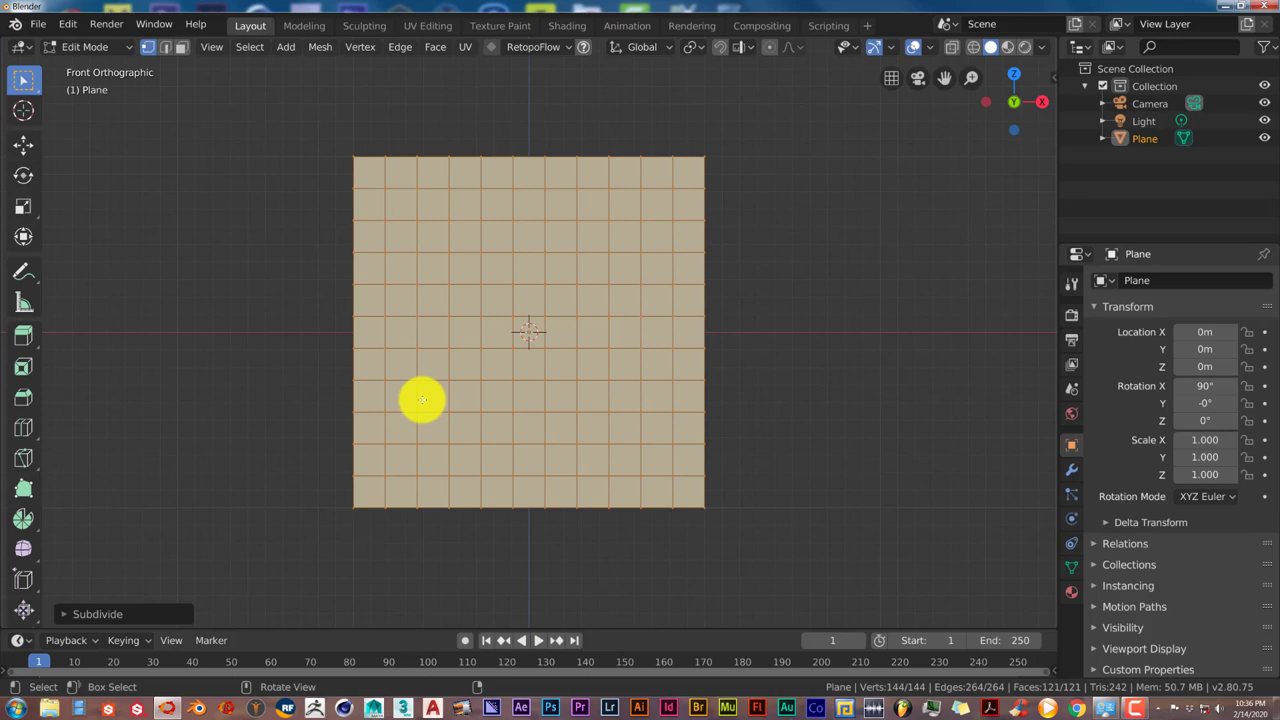
scroll(422, 400, "down", 1)
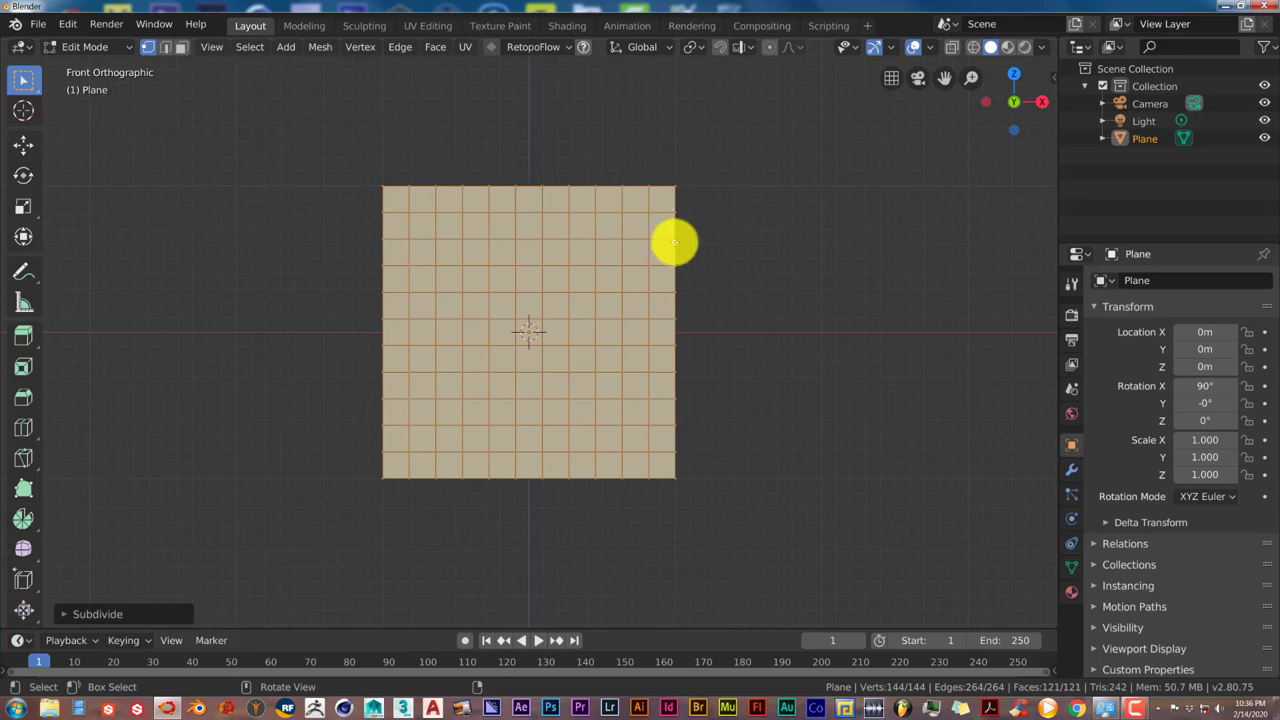
scroll(683, 226, "up", 1)
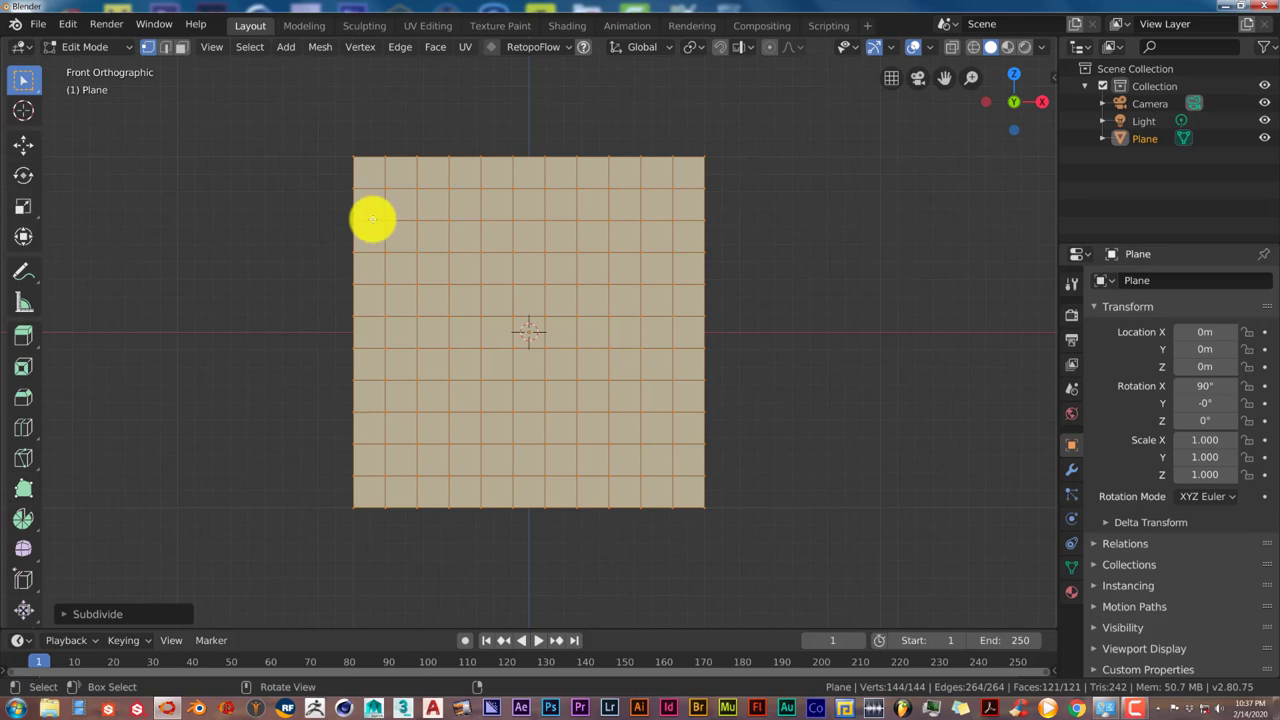
key("alt+a")
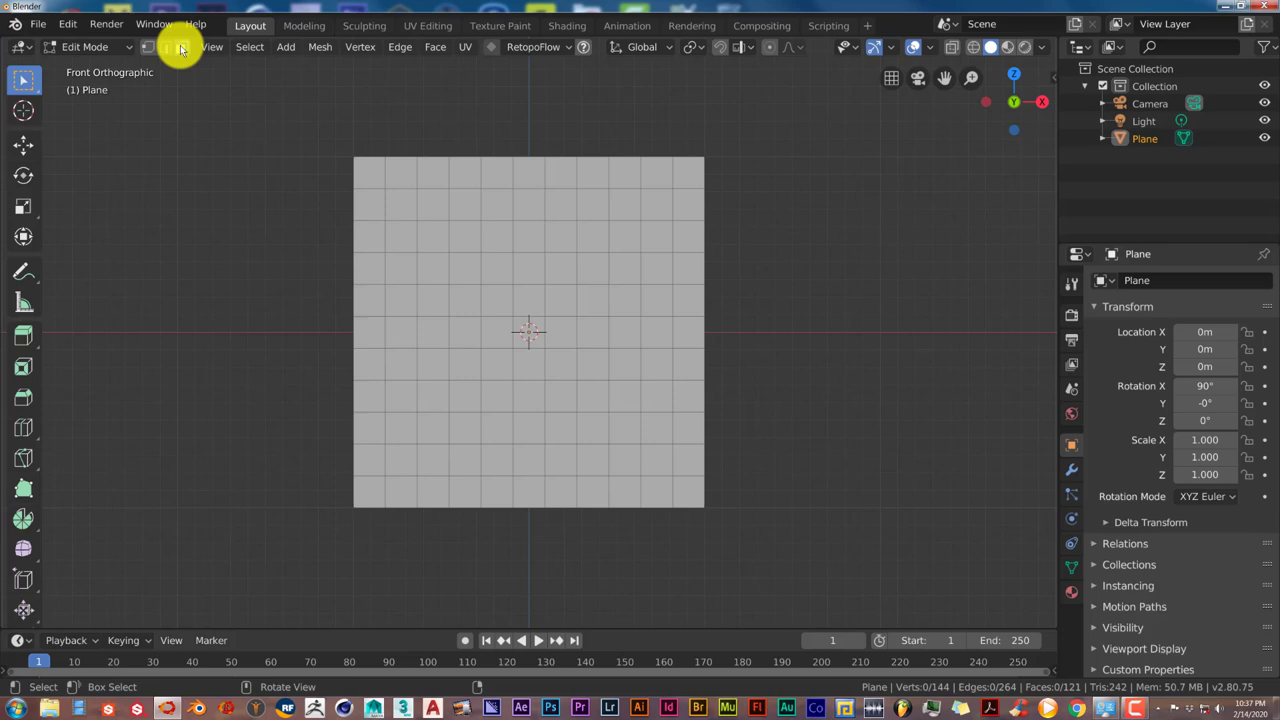
left_click(181, 47)
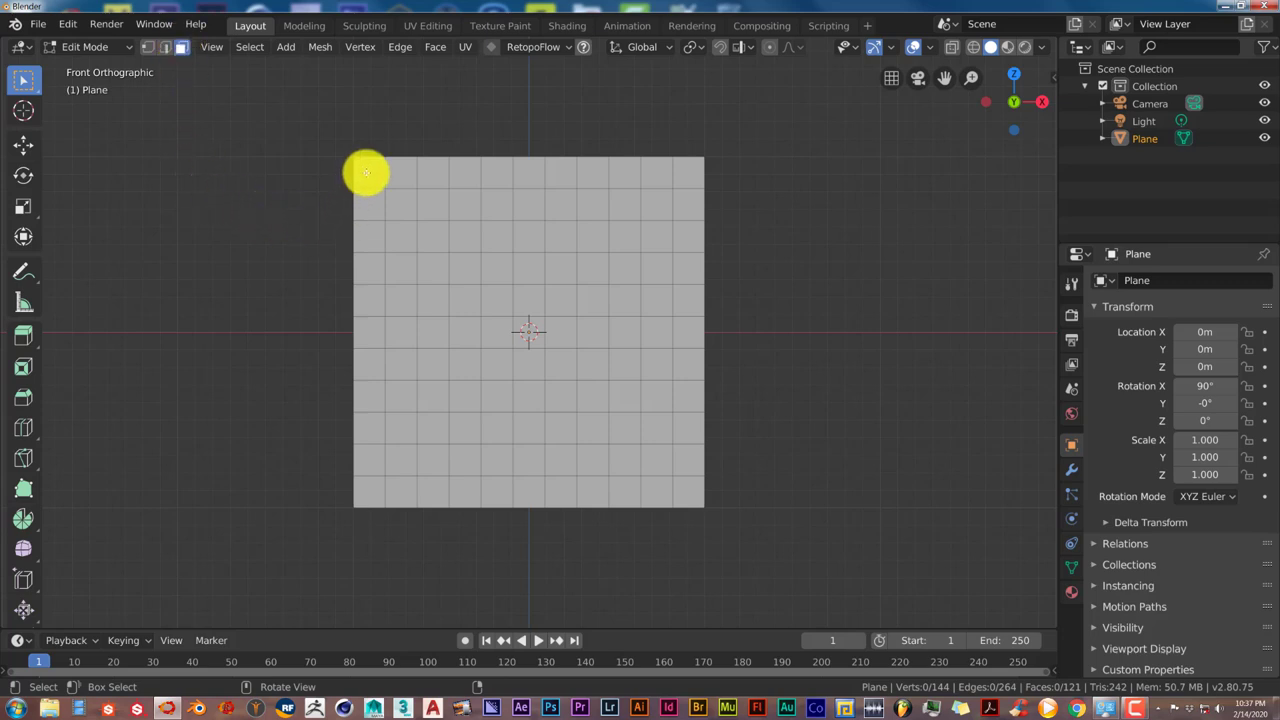
key("c")
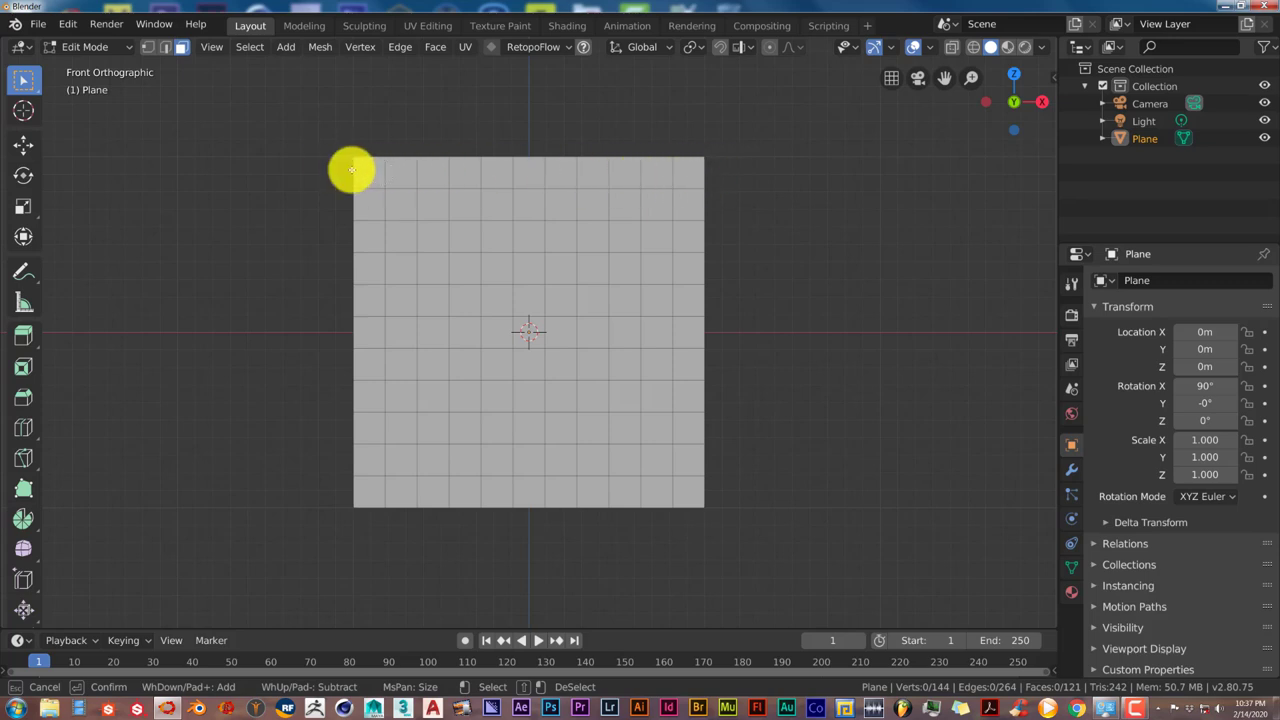
left_click_drag(328, 169, 694, 172)
right_click(694, 172)
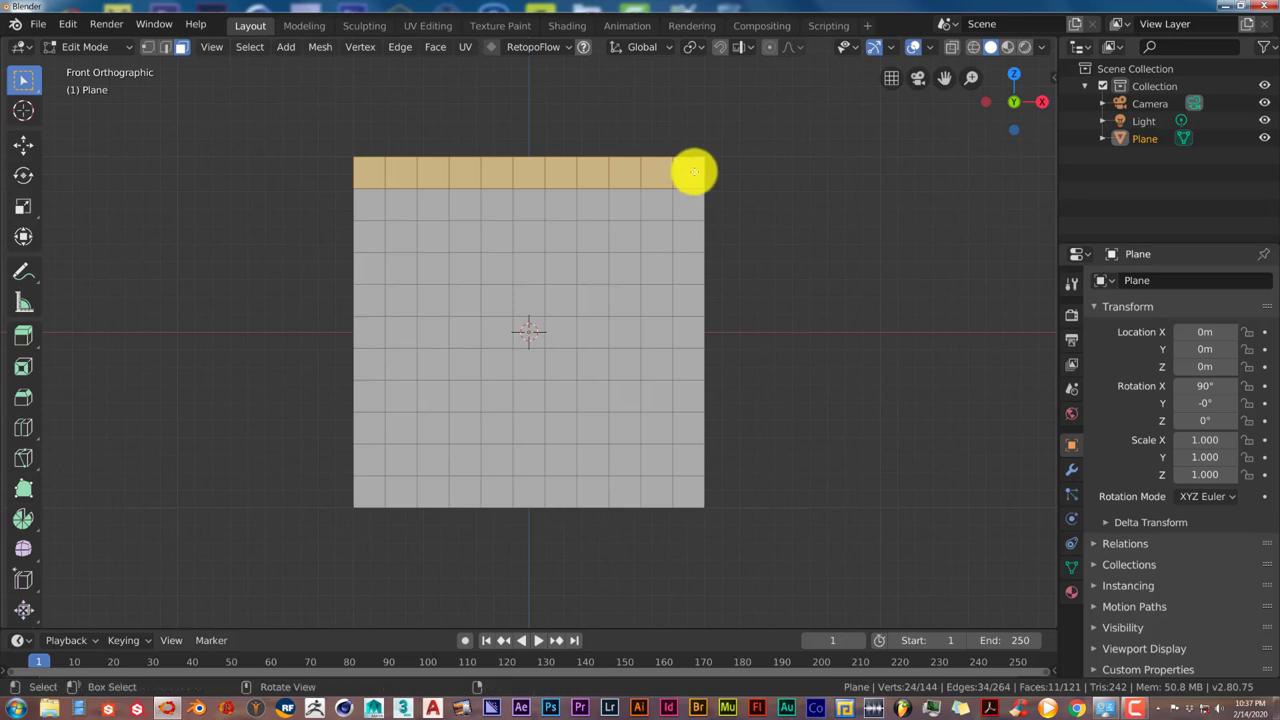
Step: Extrude the top row of faces a short distance along positive Y, and keep the current Windows color scheme without further prompts
scroll(731, 228, "down", 1)
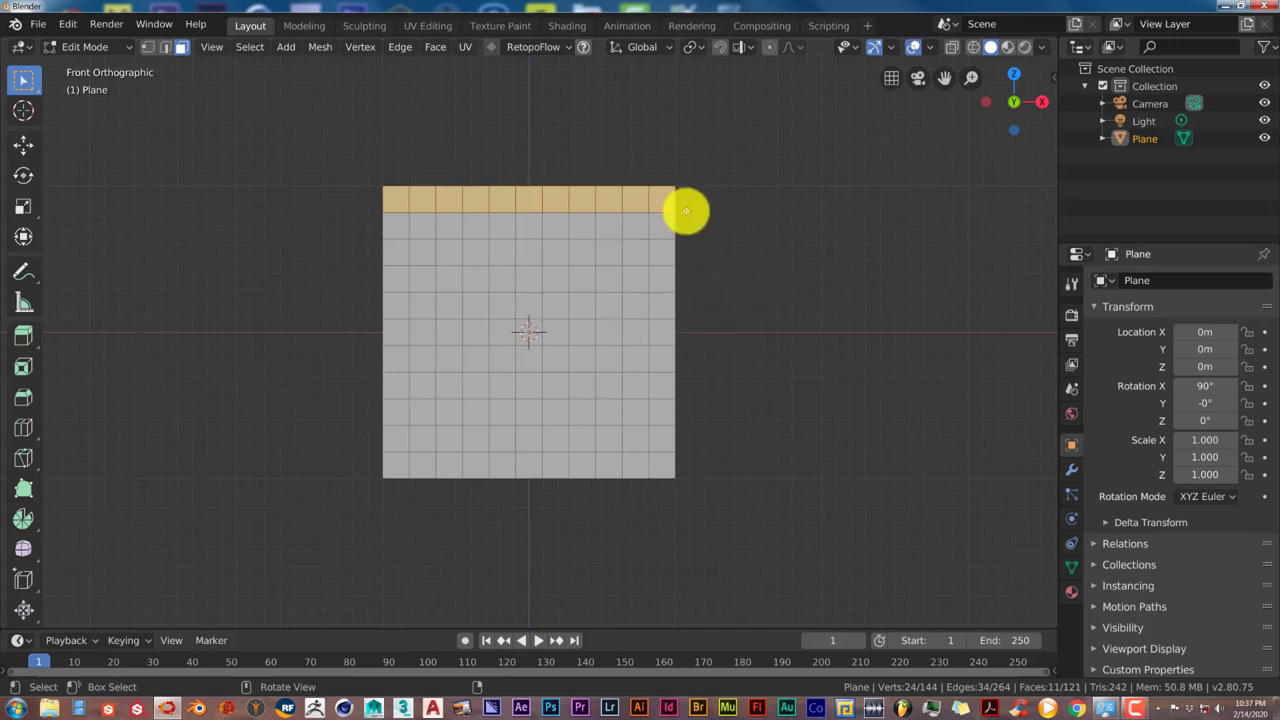
middle_click_drag(691, 289, 645, 298)
key("e")
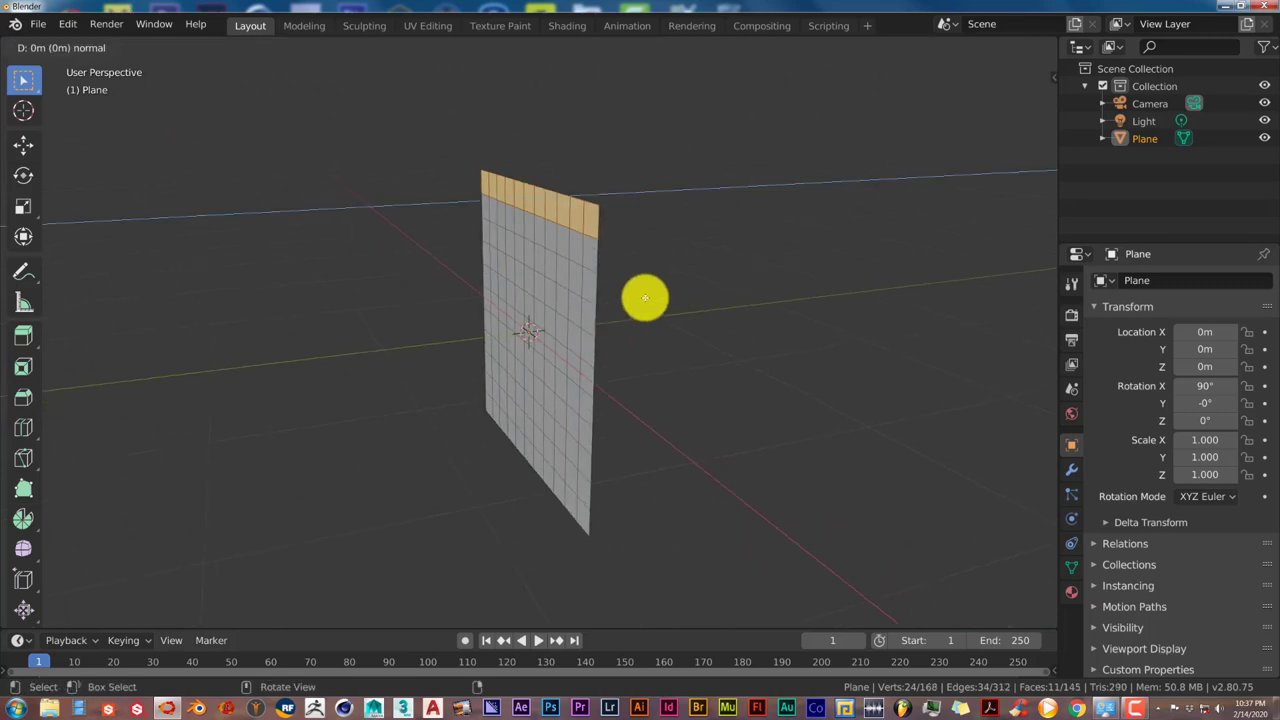
left_click(645, 298)
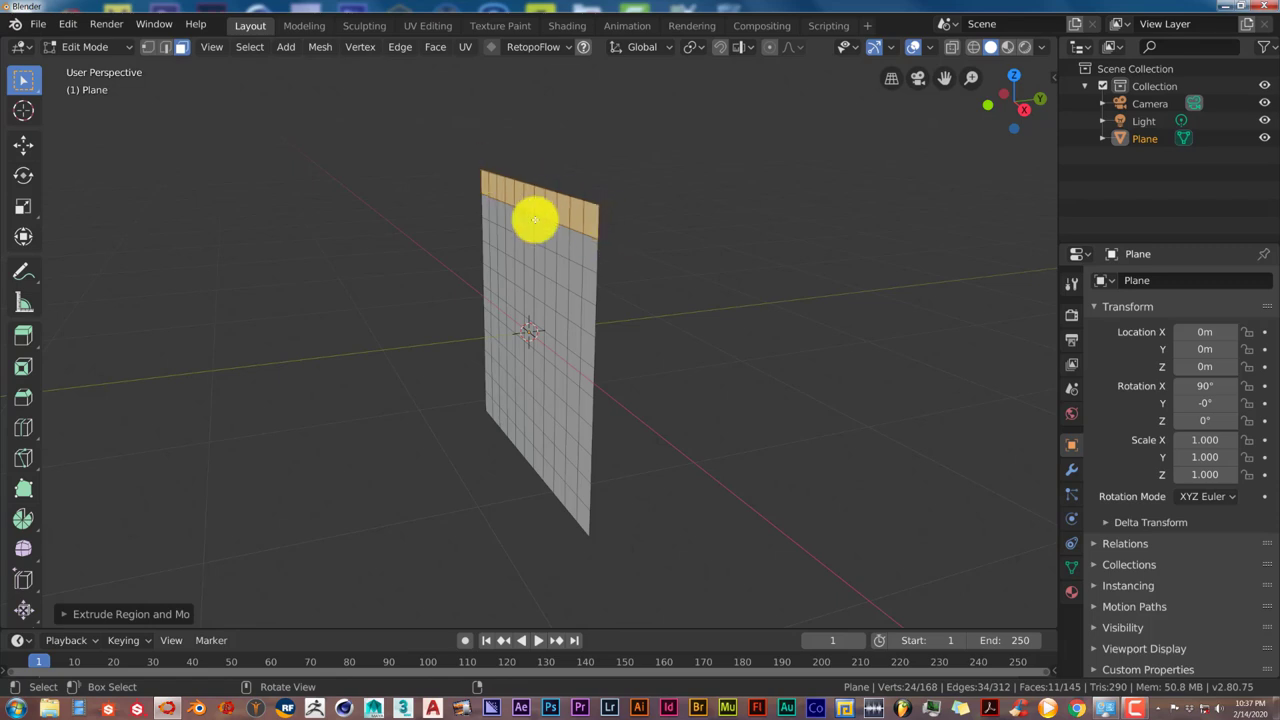
left_click(23, 148)
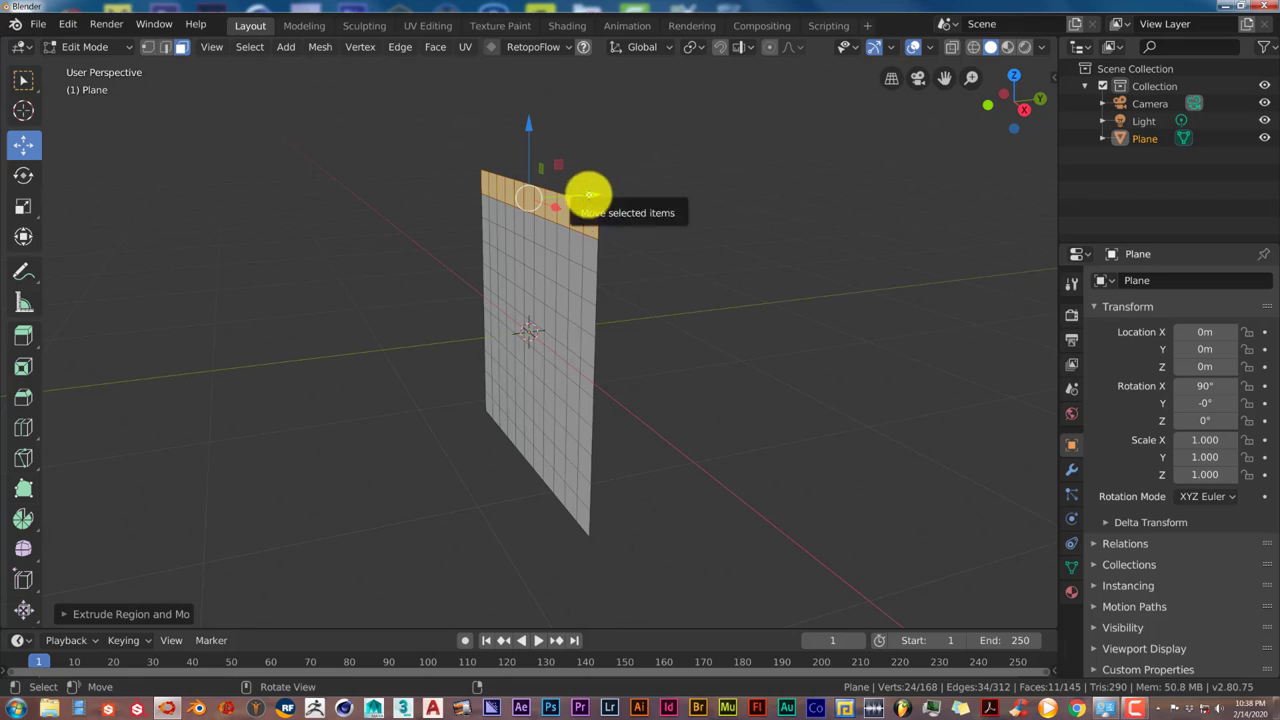
left_click_drag(589, 194, 601, 194)
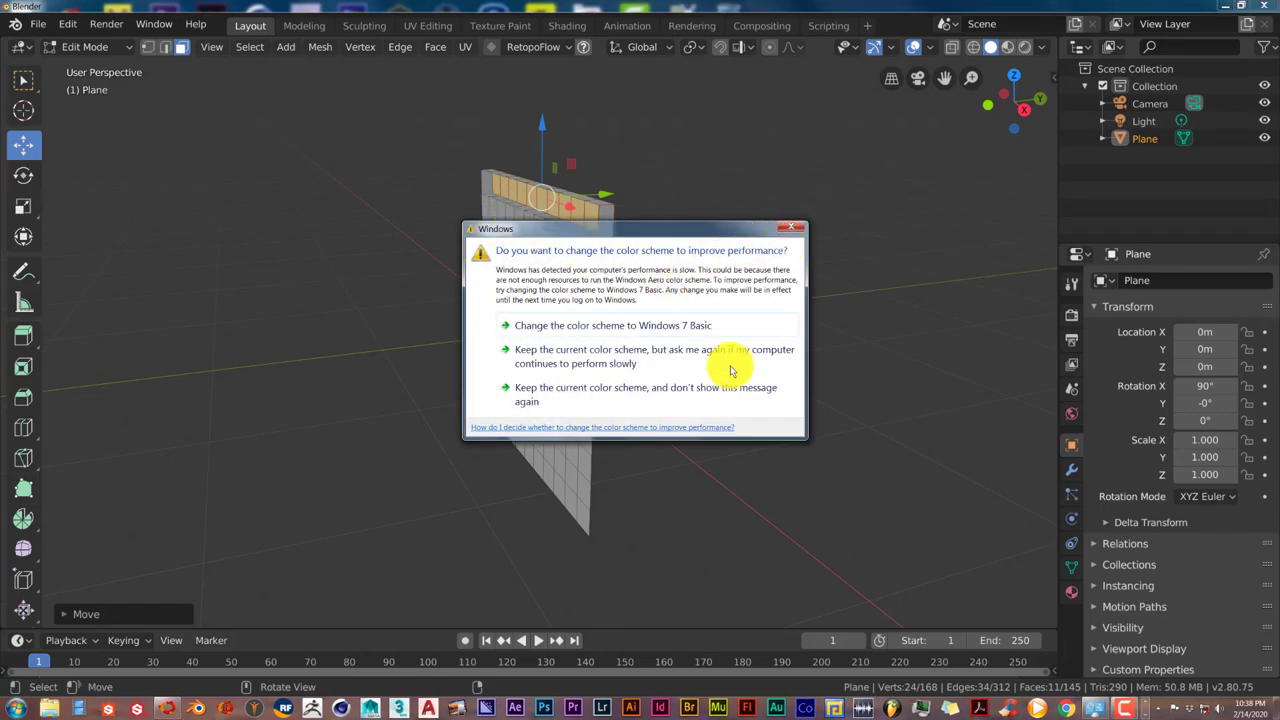
left_click(663, 387)
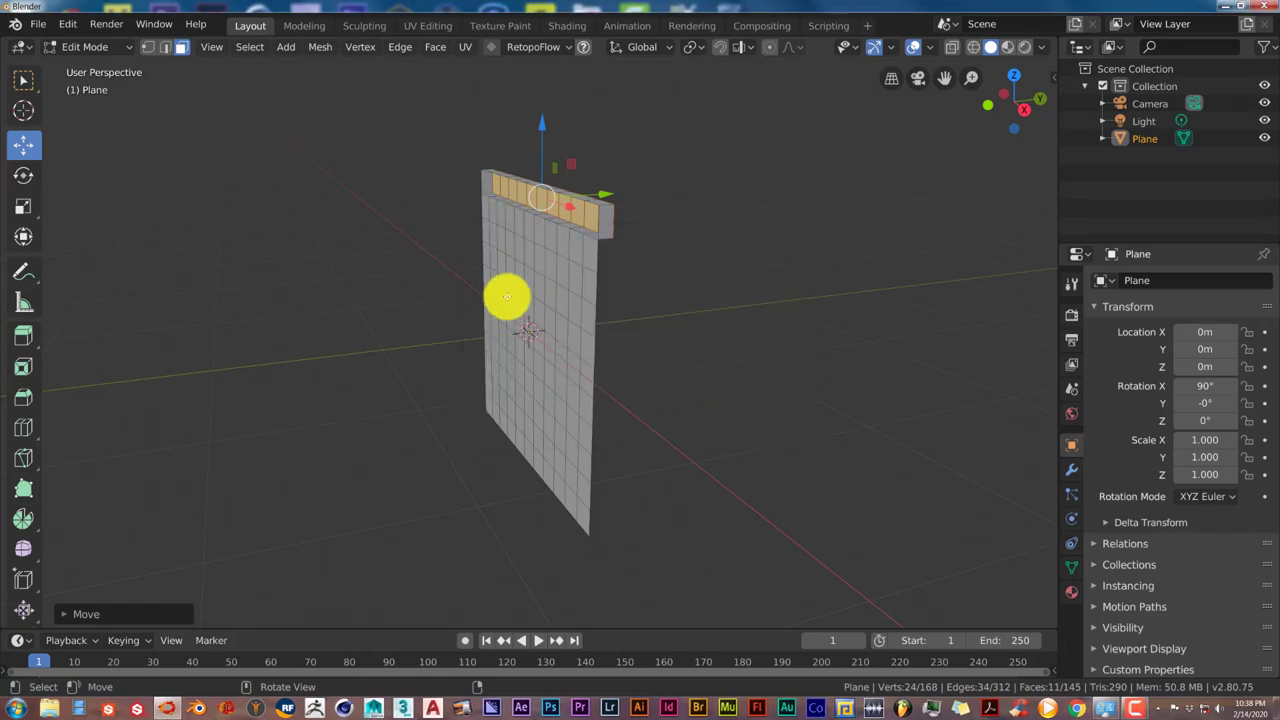
scroll(621, 294, "up", 2)
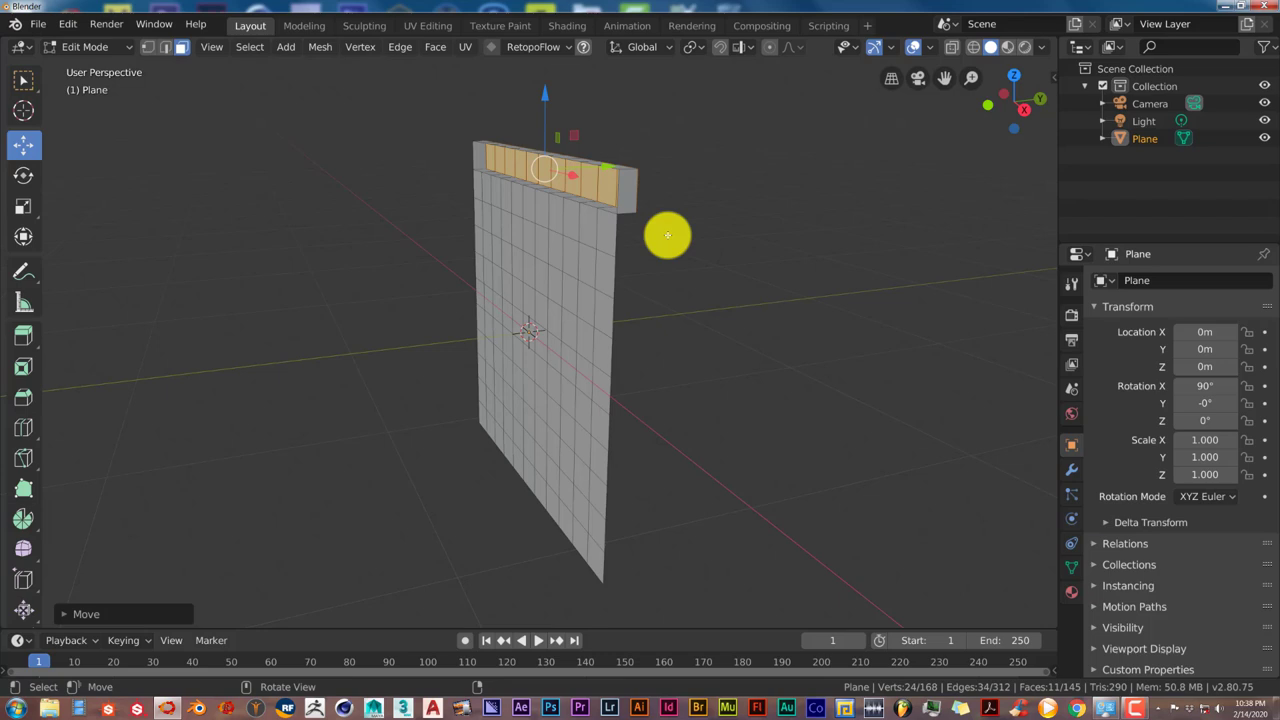
key("alt+a")
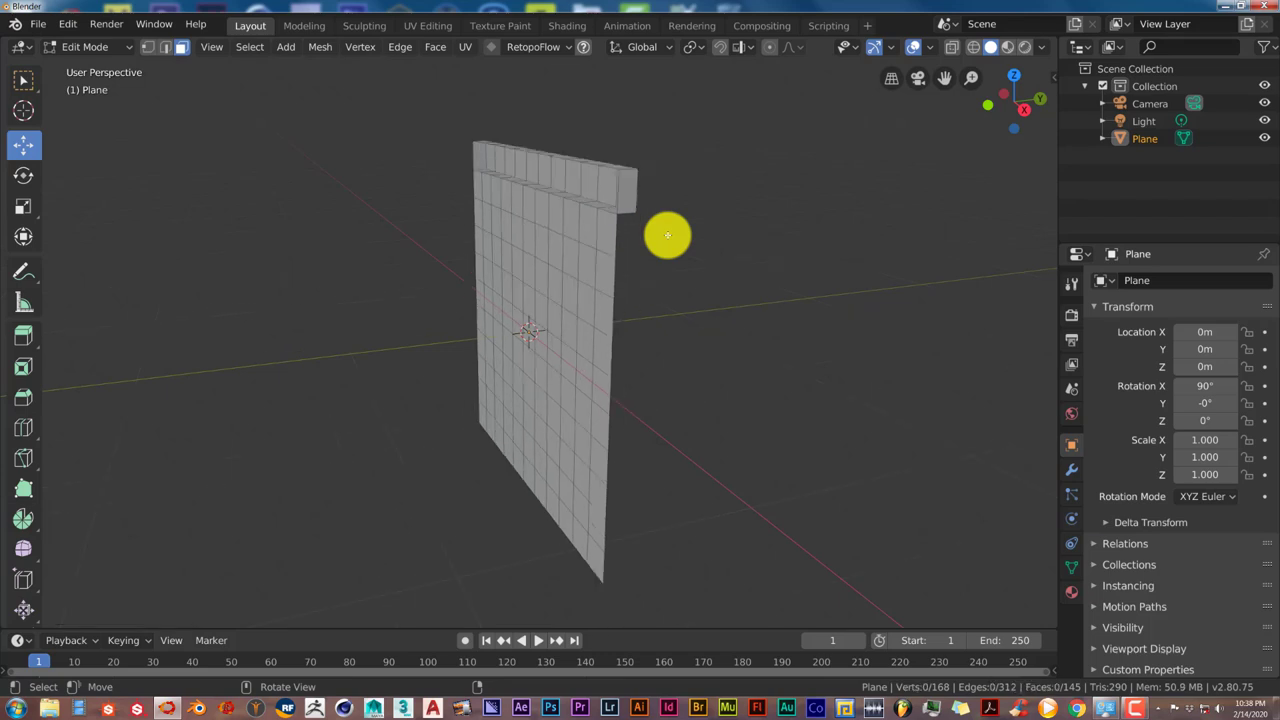
key("c")
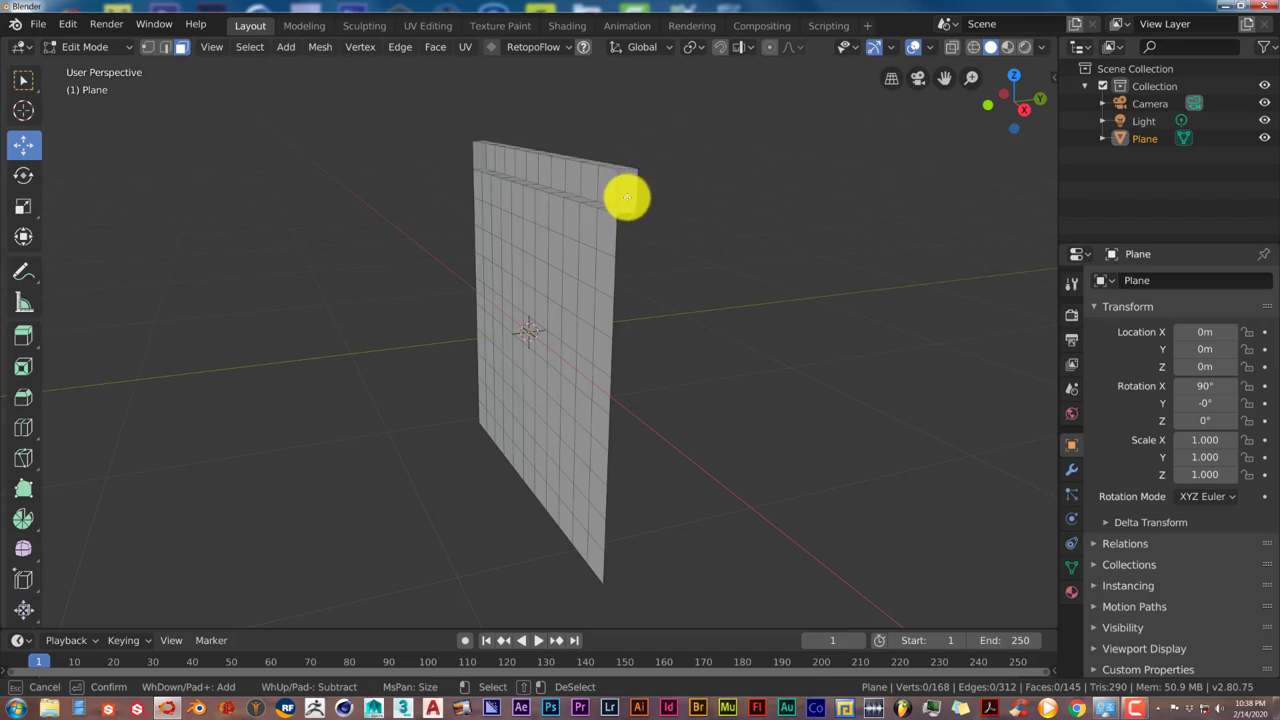
left_click(626, 195)
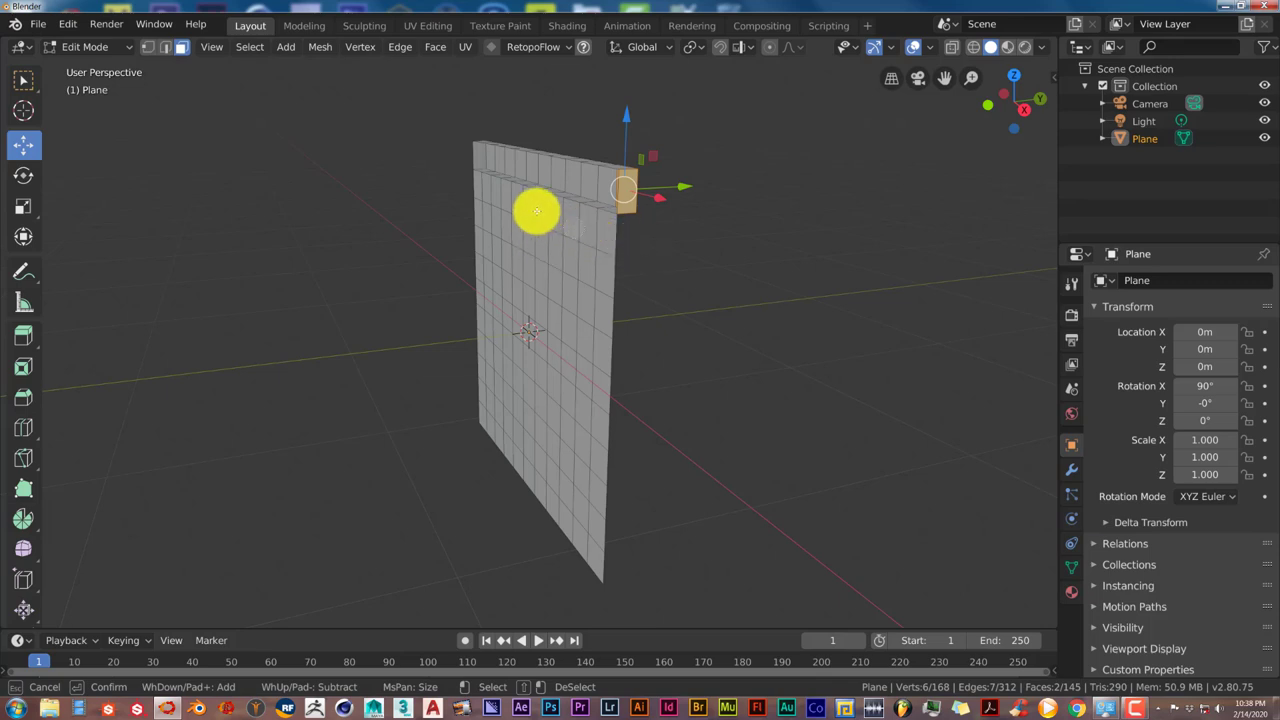
left_click(477, 162)
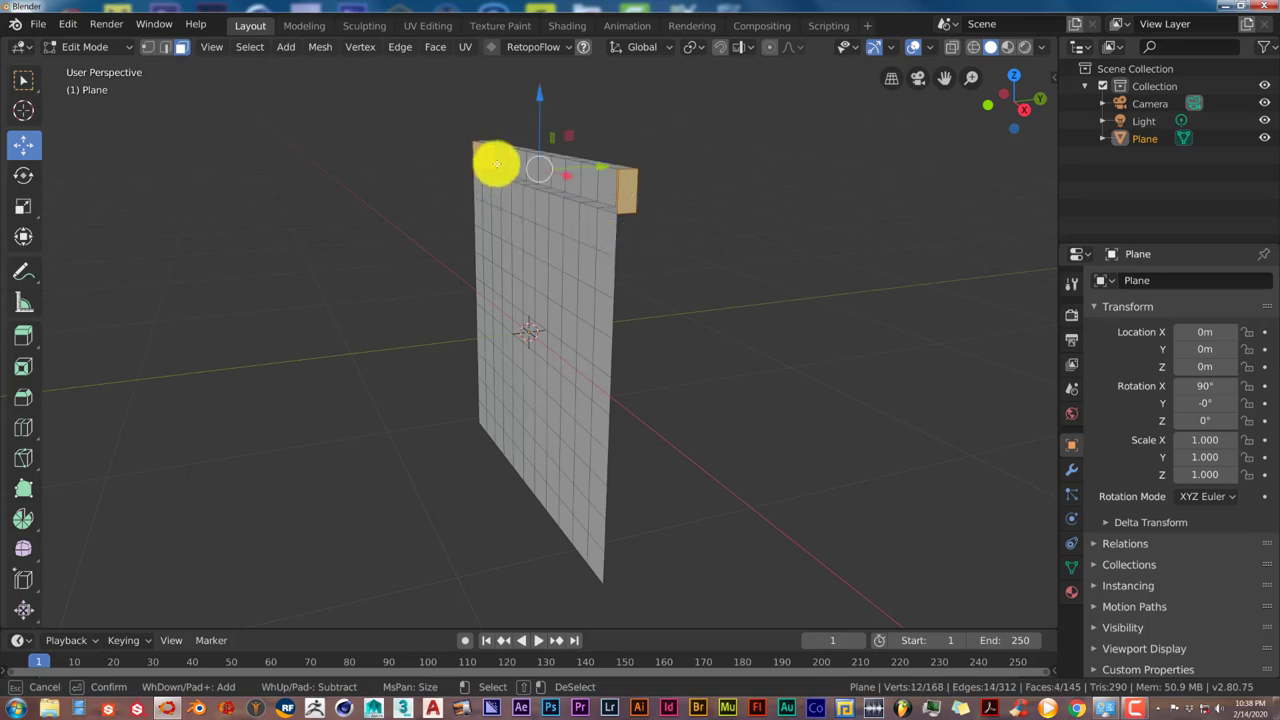
right_click(670, 238)
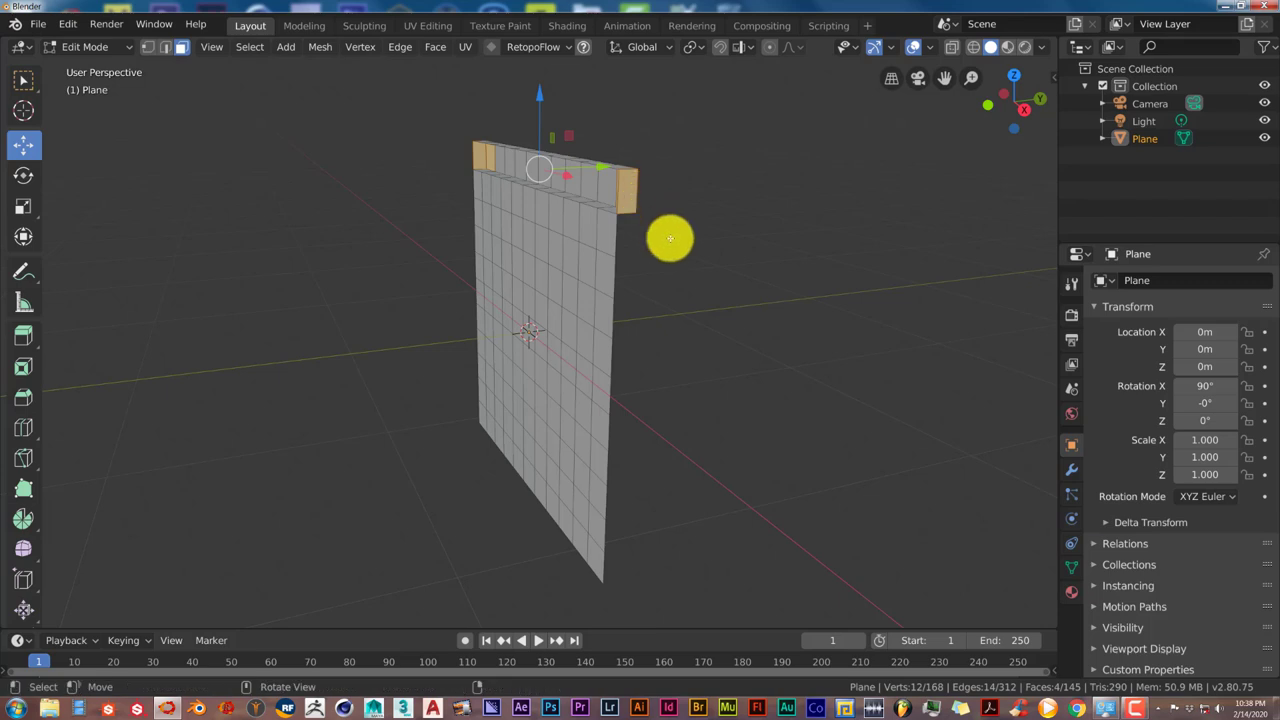
key("alt+a")
key("ctrl+z")
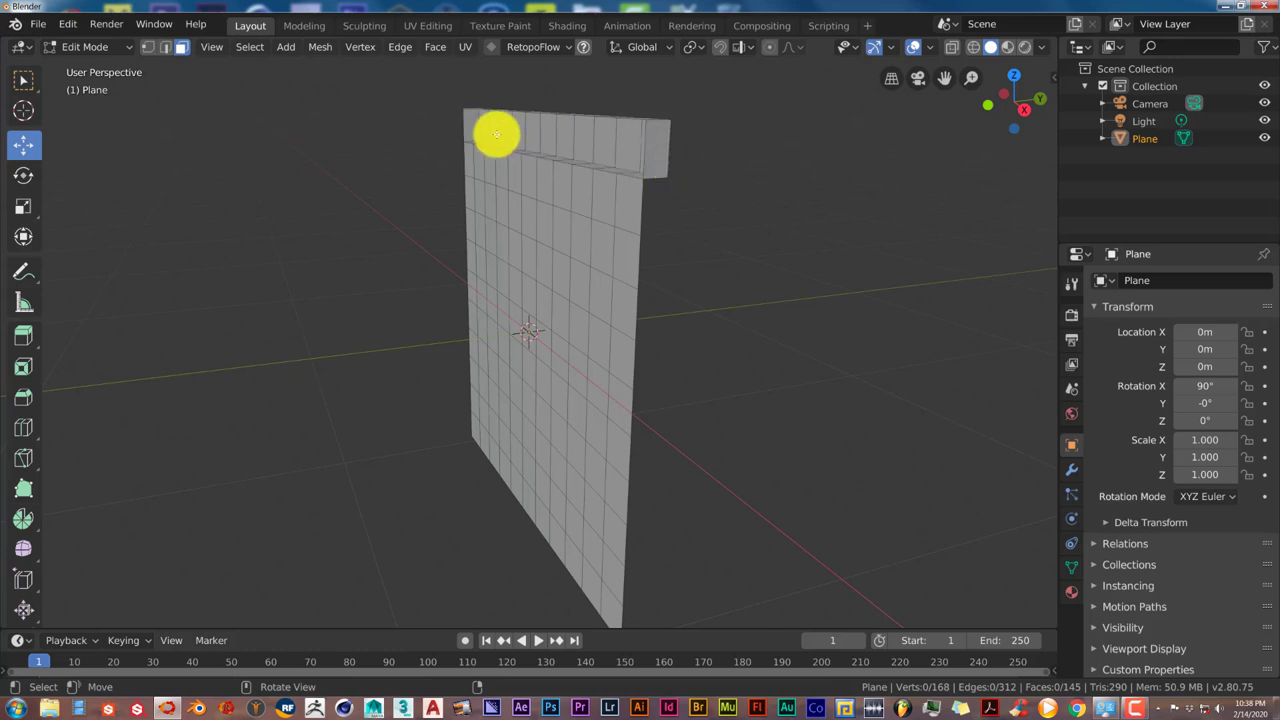
Step: Circle-select only the two small end-cap faces of the extruded top strip and delete them
key("c")
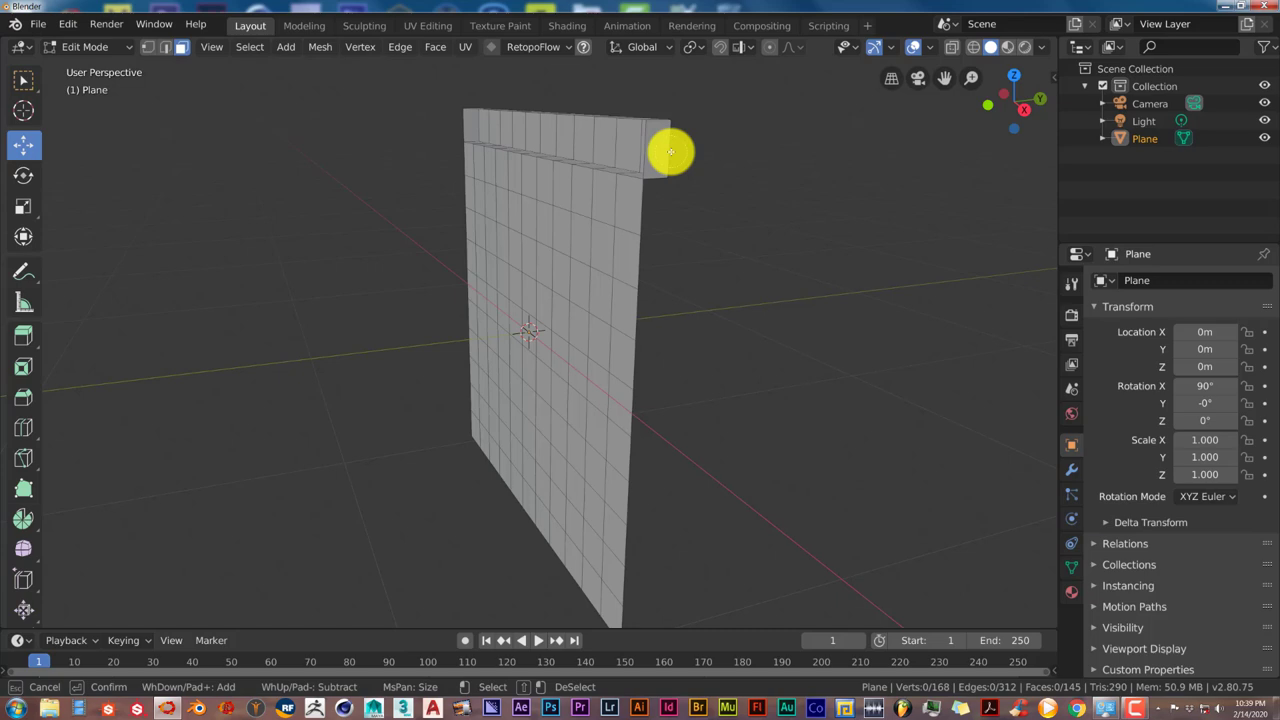
left_click(654, 149)
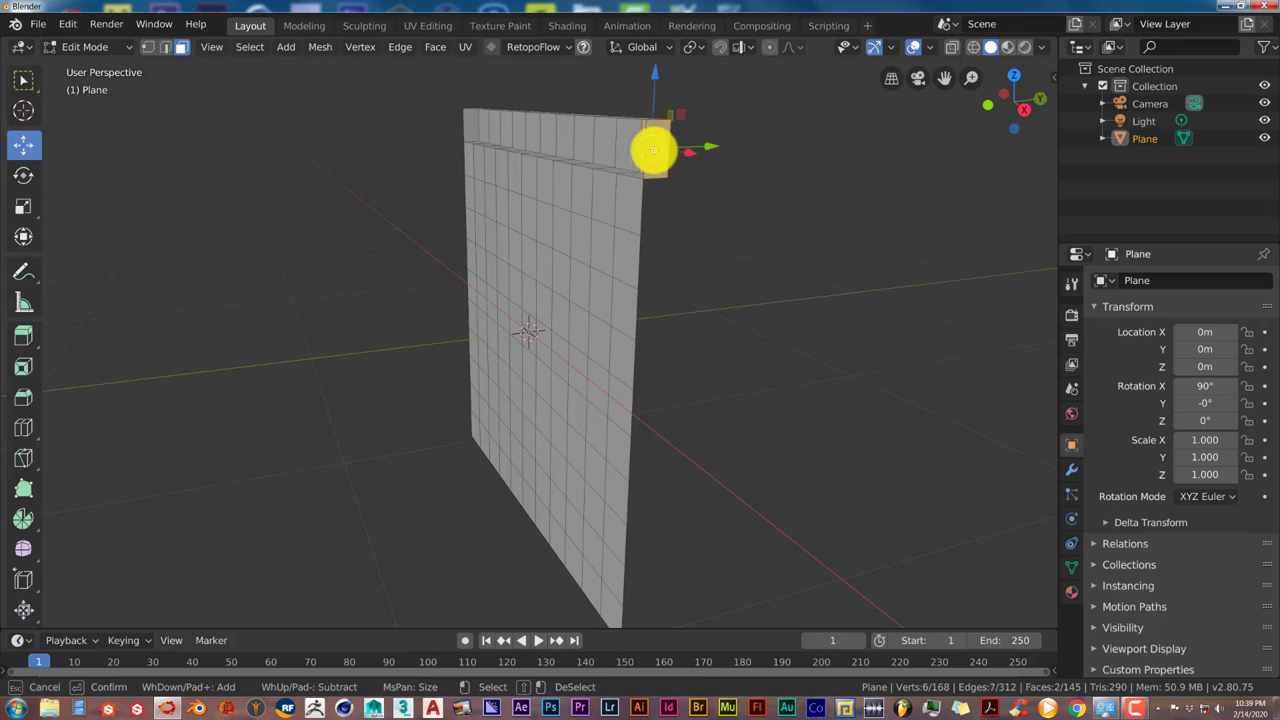
left_click(634, 134, "shift")
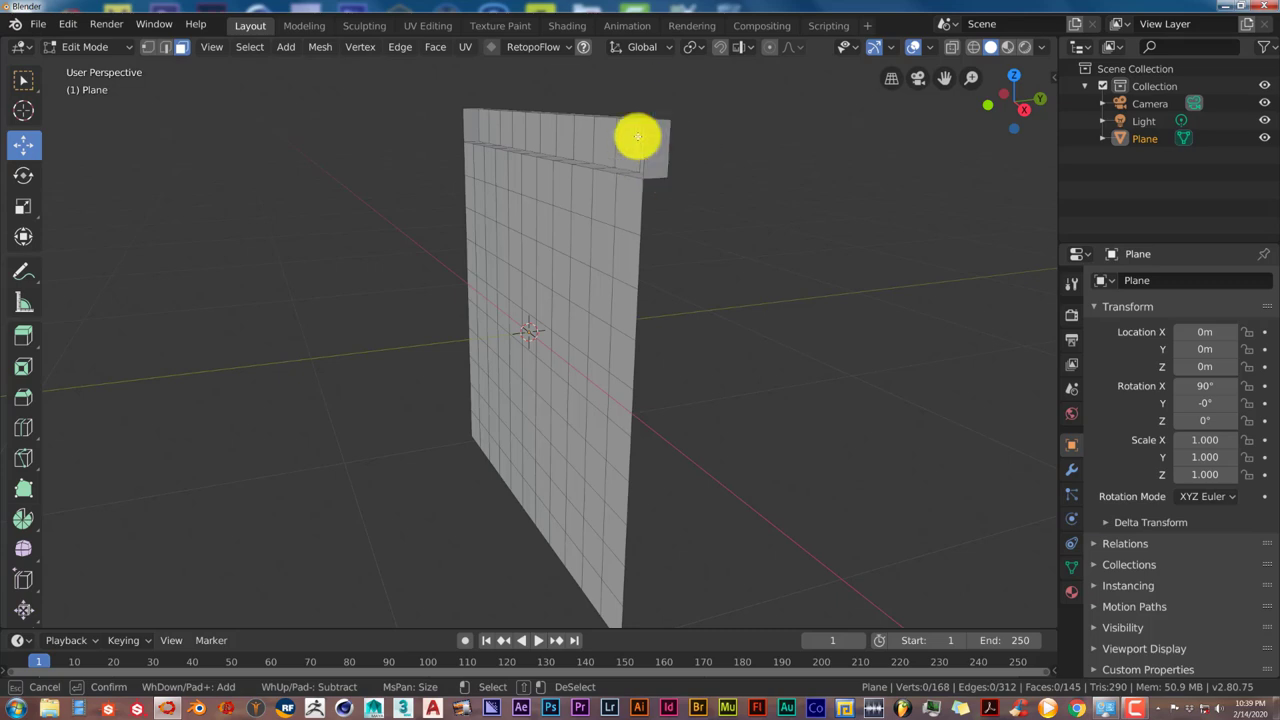
left_click(645, 139)
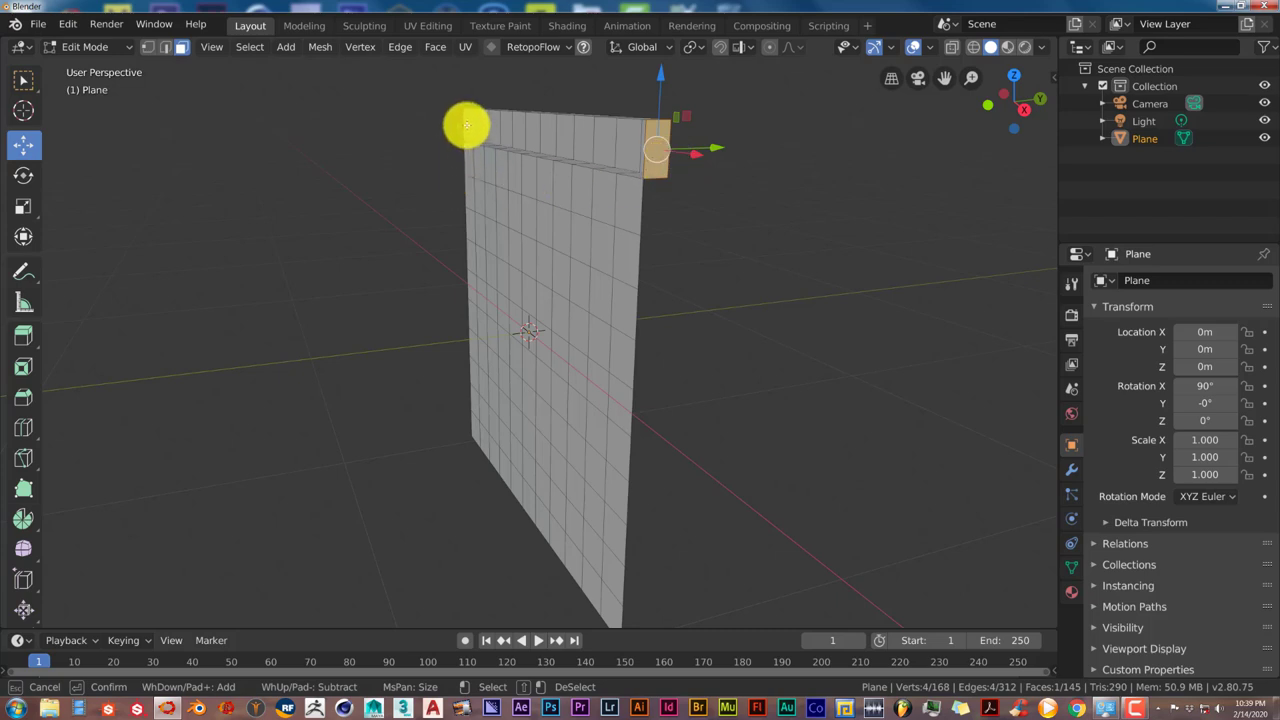
left_click(468, 129)
key("Escape")
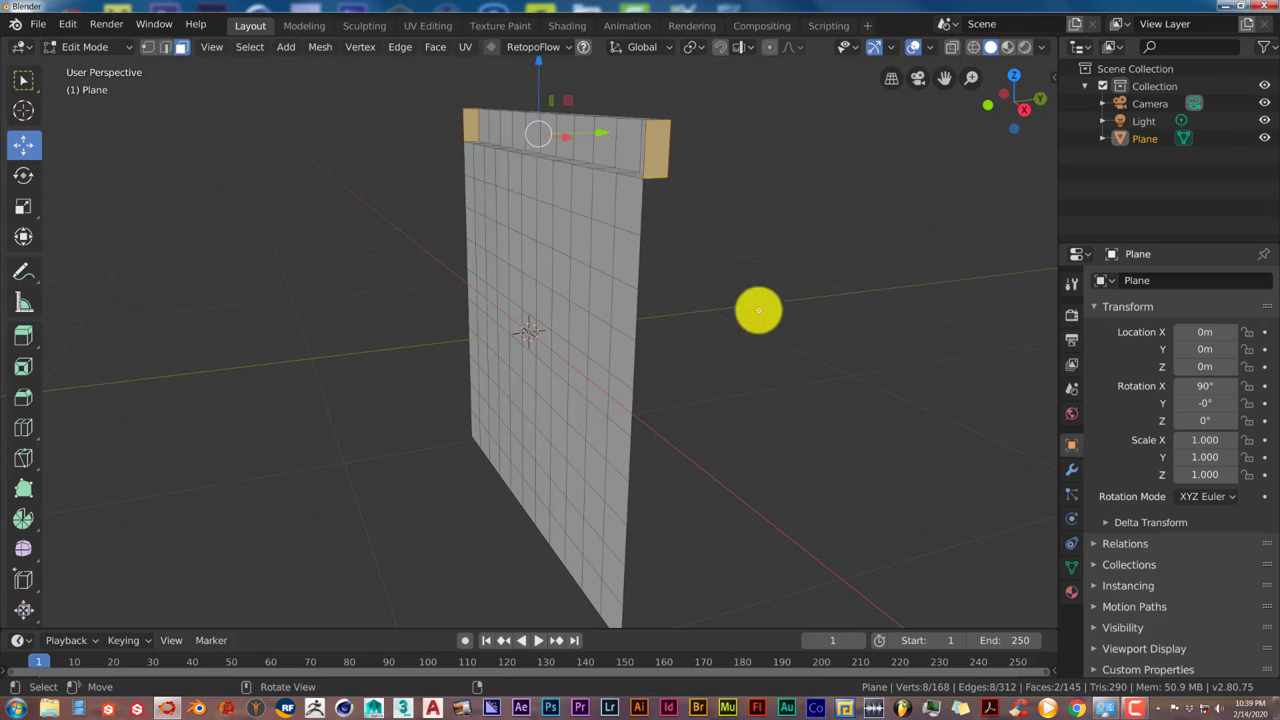
key("x")
left_click(758, 310)
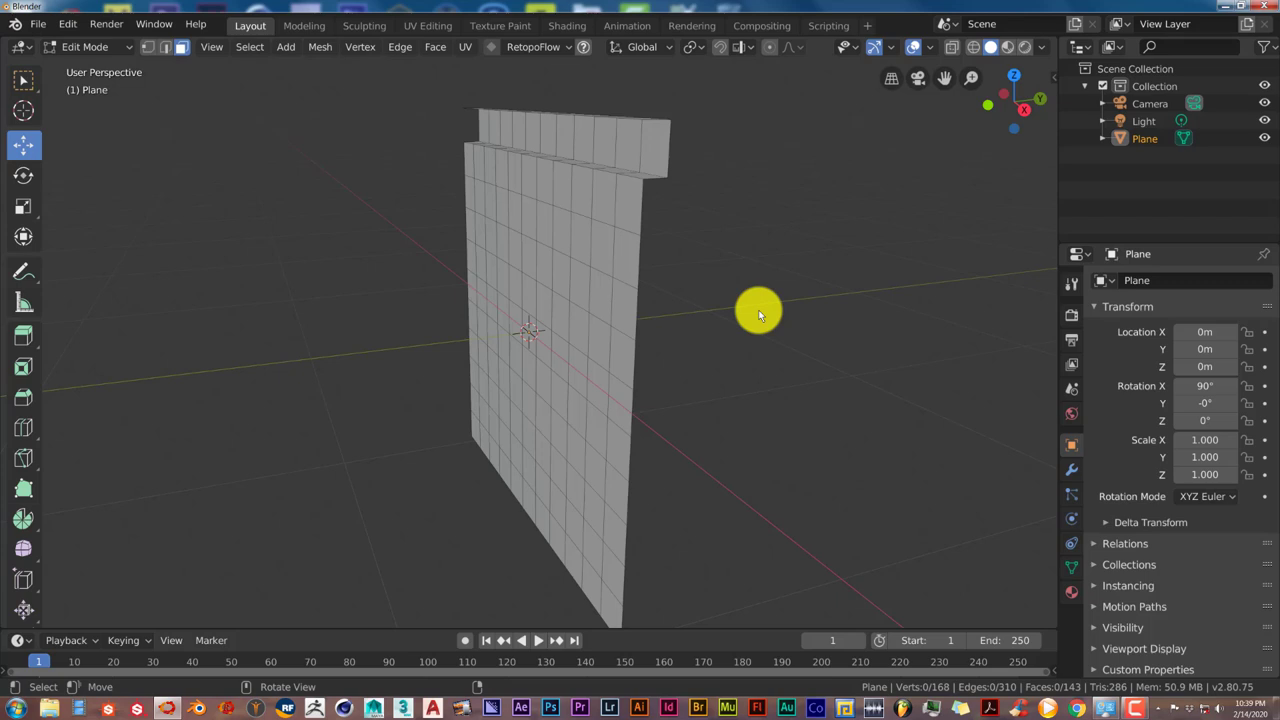
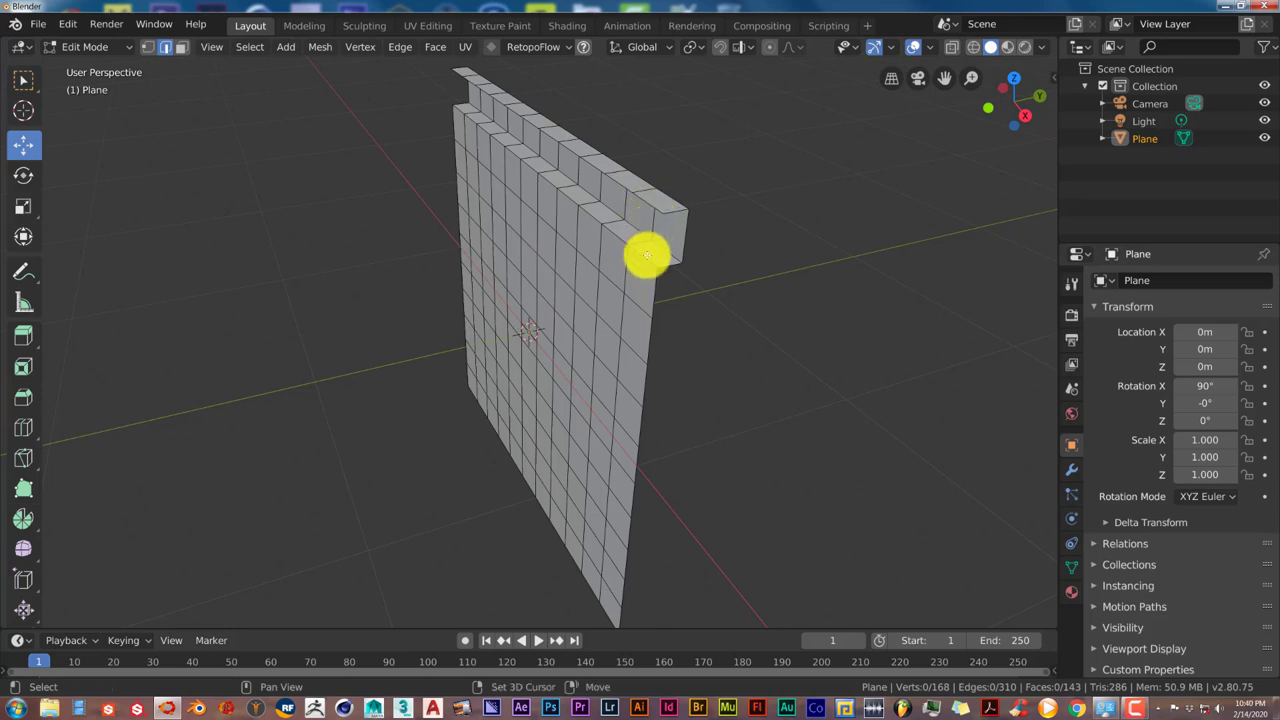
Step: In edge select mode, fill the first two front openings of the top strip from the +X end, bridging each lower and upper edge pair
left_click(643, 255)
left_click(656, 210, "shift")
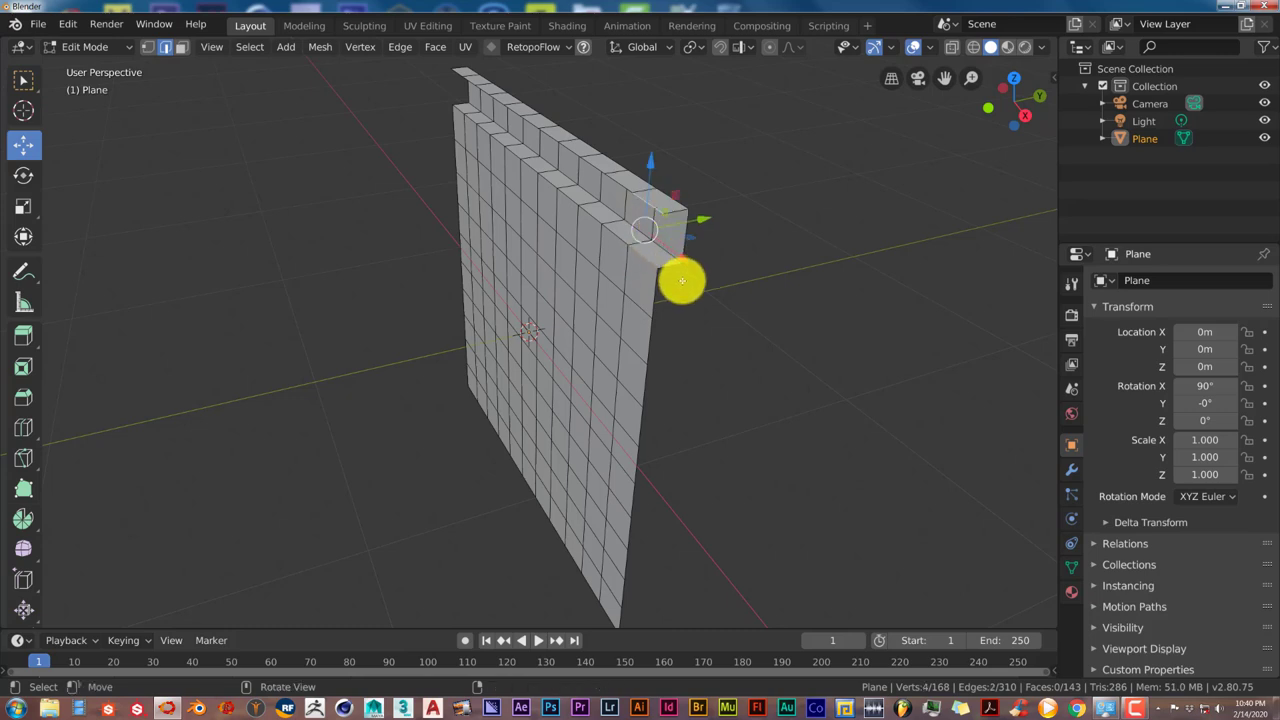
key("f")
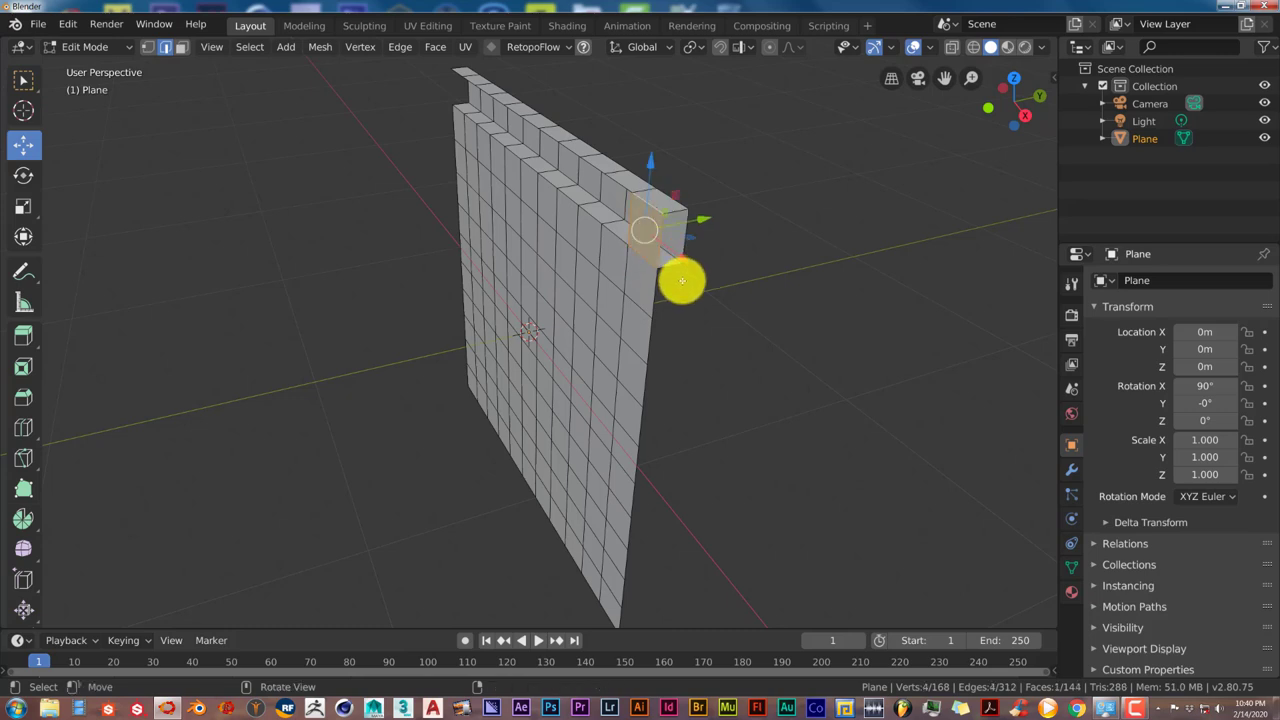
left_click(623, 210)
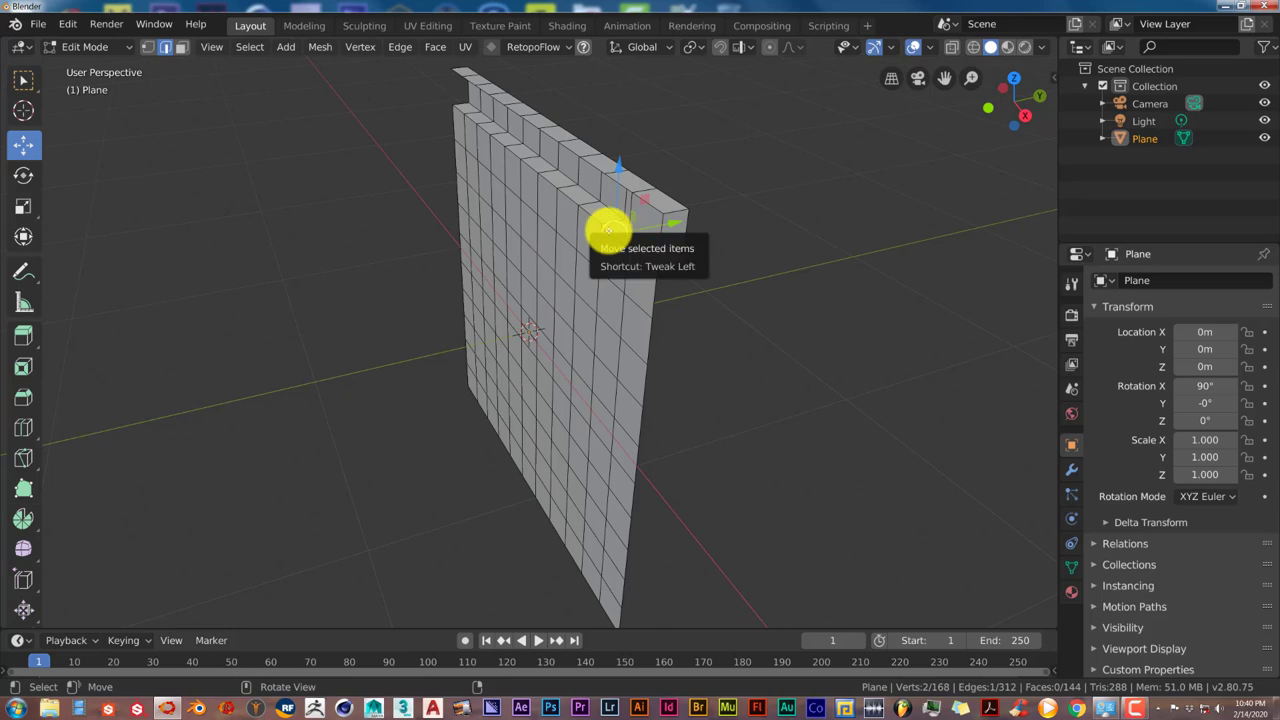
left_click_drag(601, 249, 604, 246)
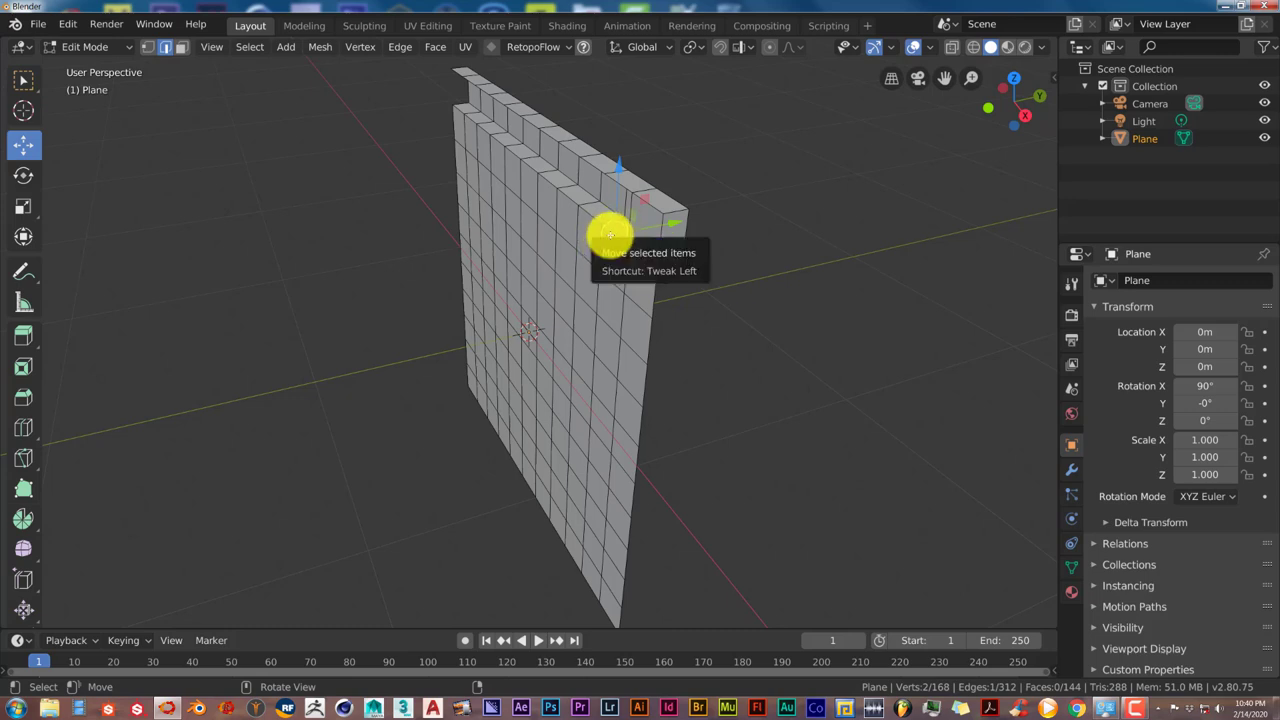
left_click_drag(610, 234, 632, 185)
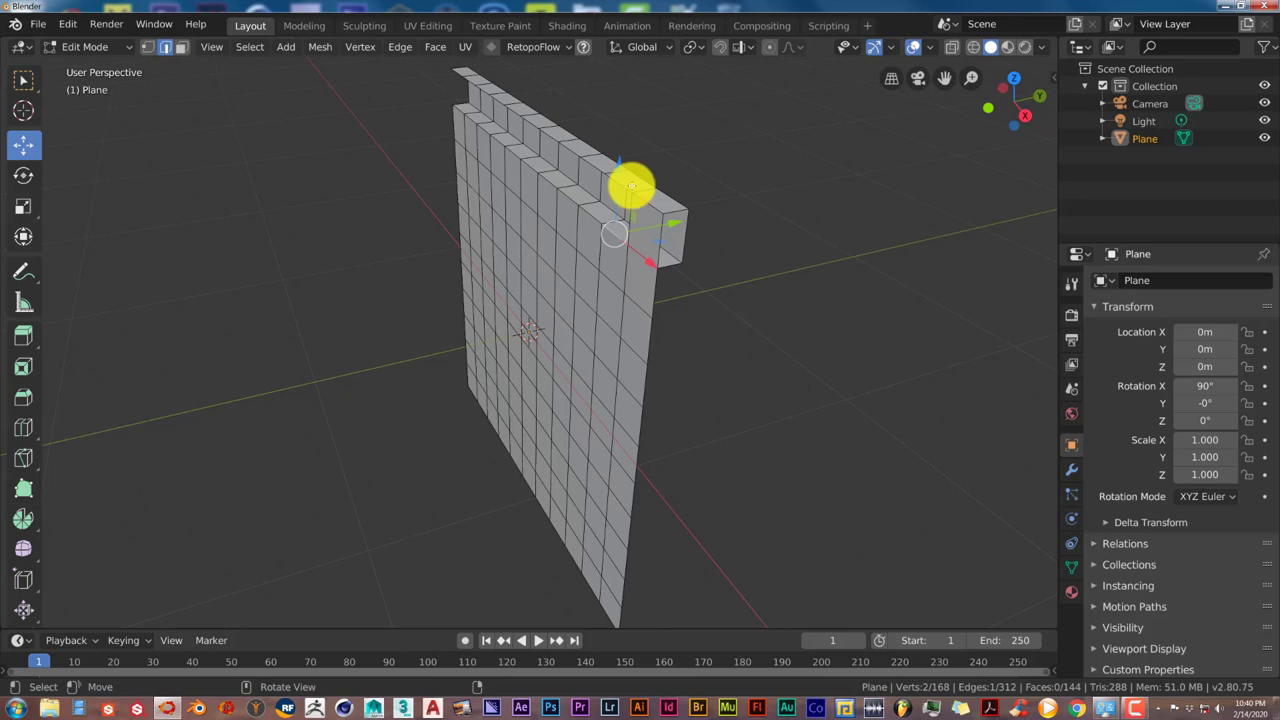
left_click(624, 188, "shift")
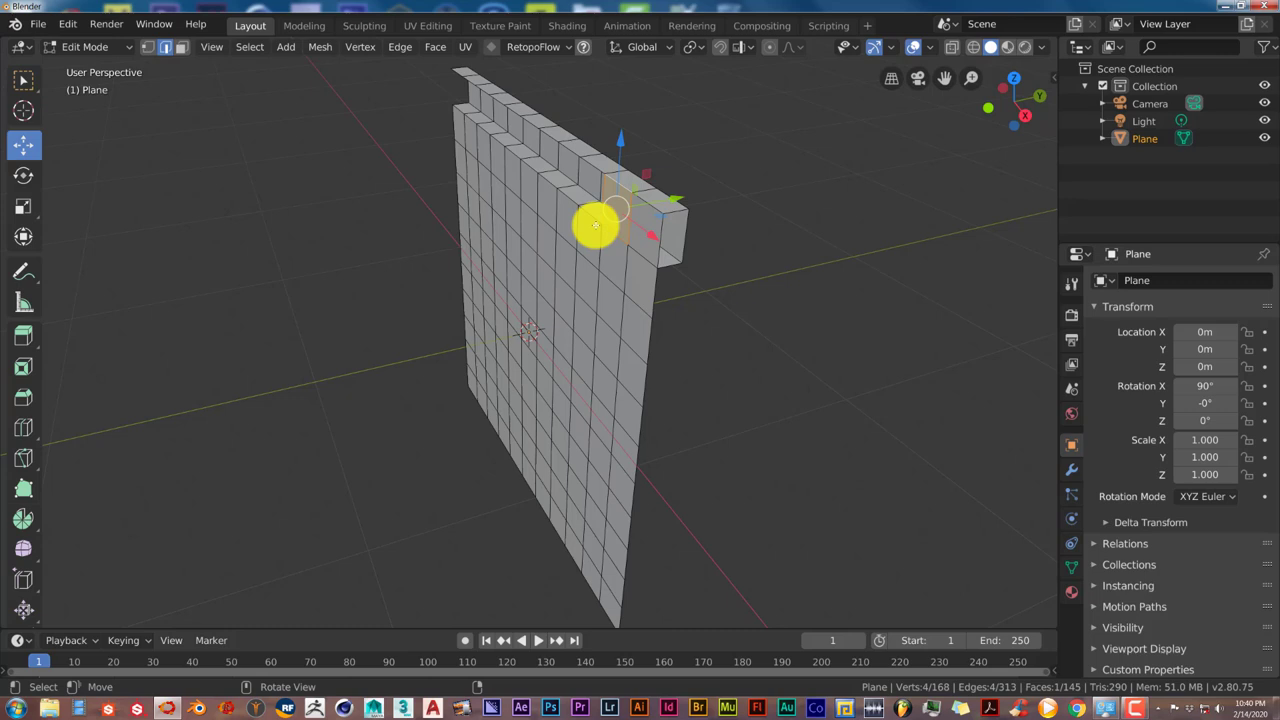
Step: Fill the third and fourth front openings of the strip with faces between their lower and upper edges
left_click(597, 212)
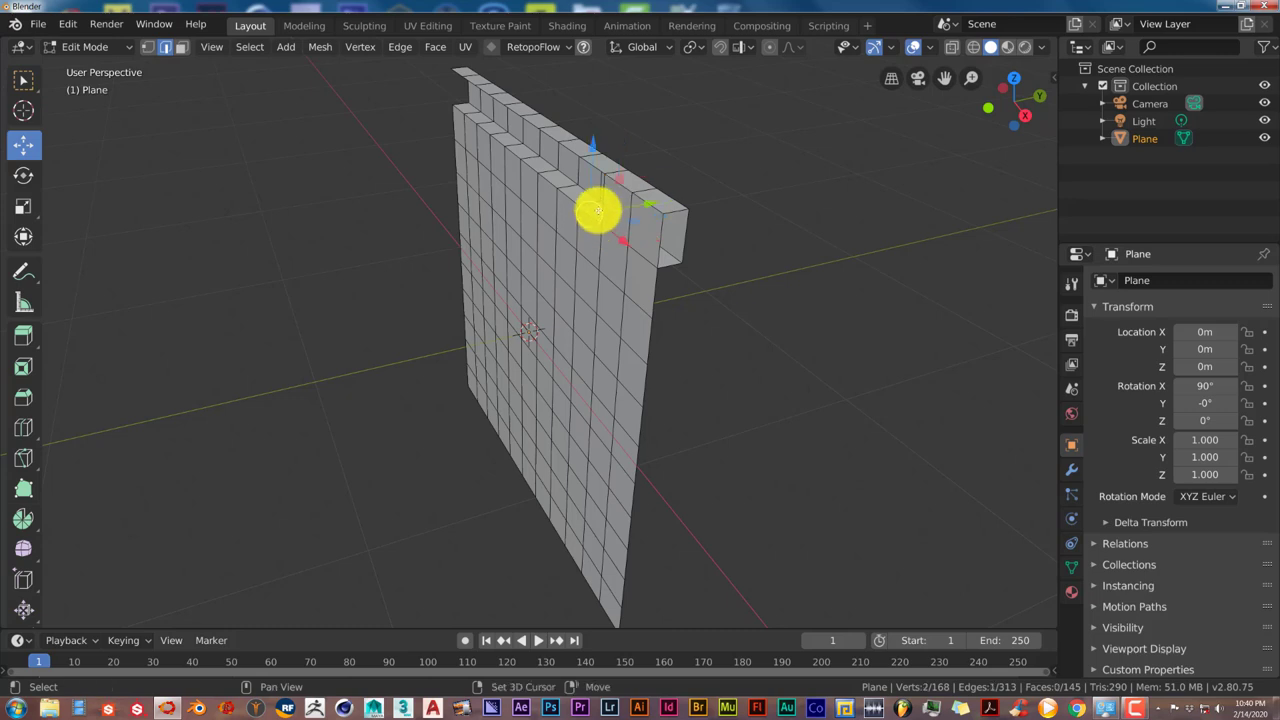
left_click(599, 170, "shift")
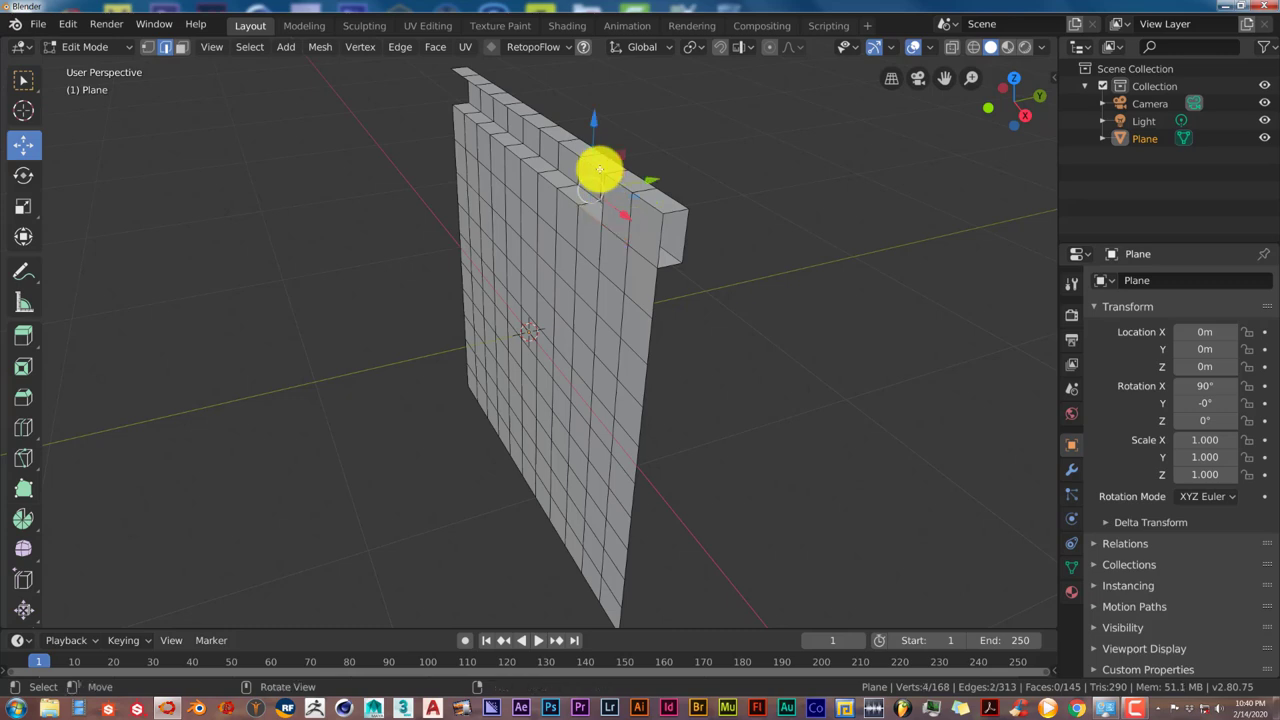
key("f")
left_click(566, 182)
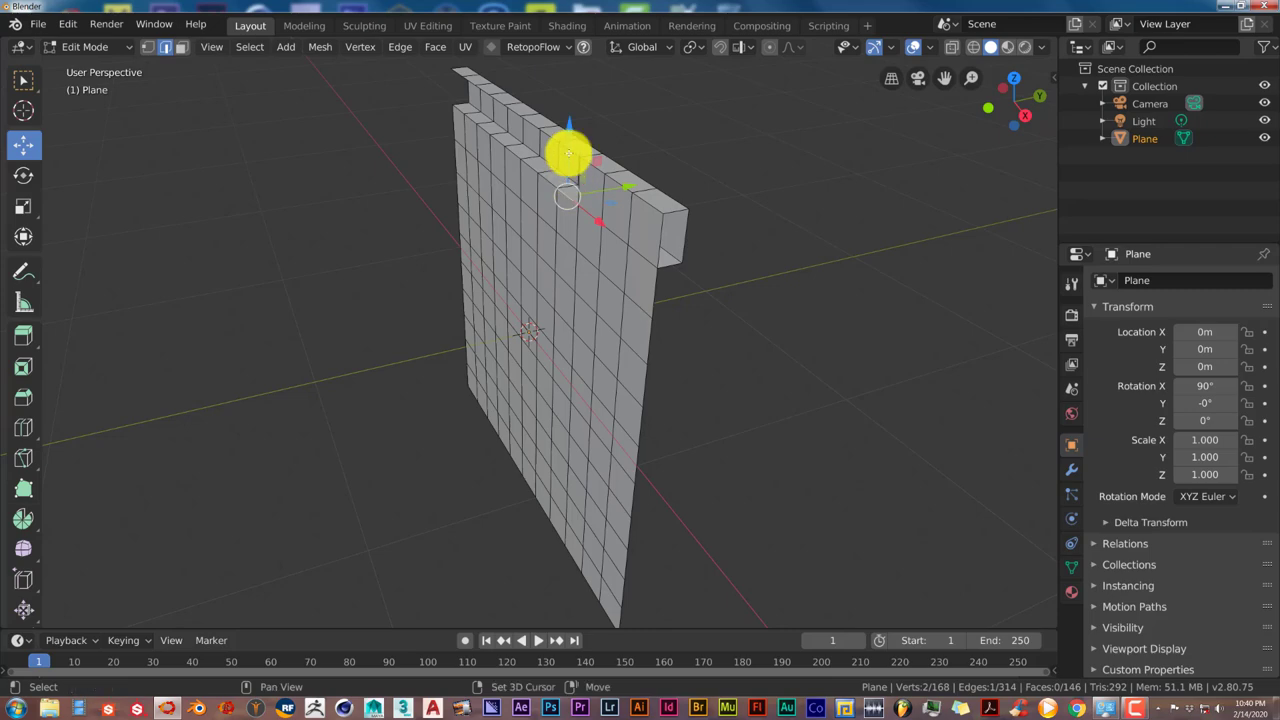
left_click(568, 153)
scroll(576, 159, "up", 2)
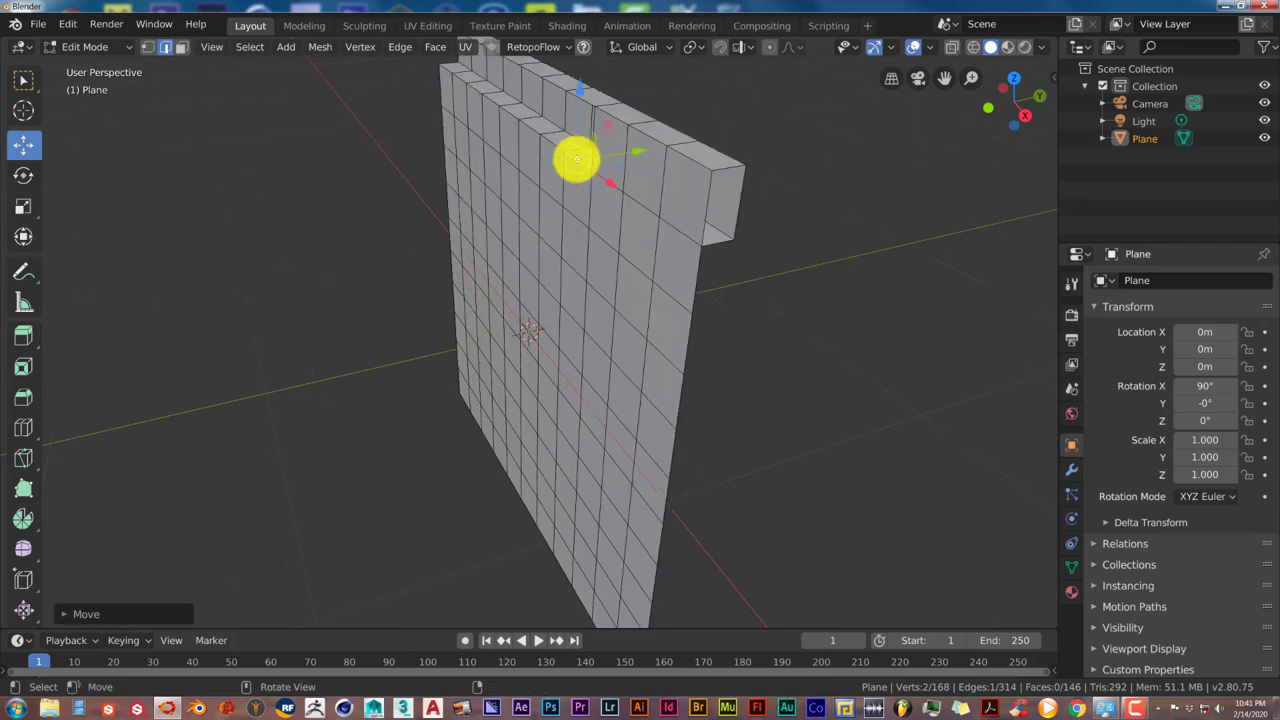
middle_click_drag(576, 159, 614, 163)
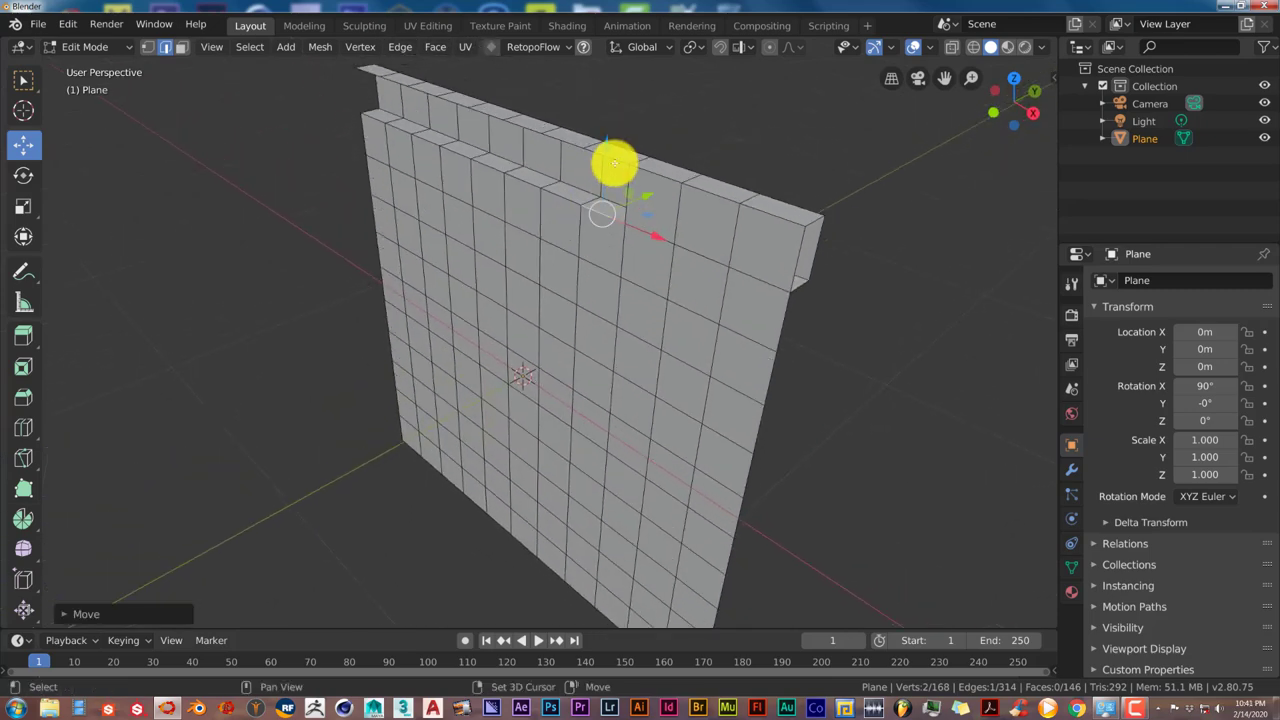
left_click(618, 160, "shift")
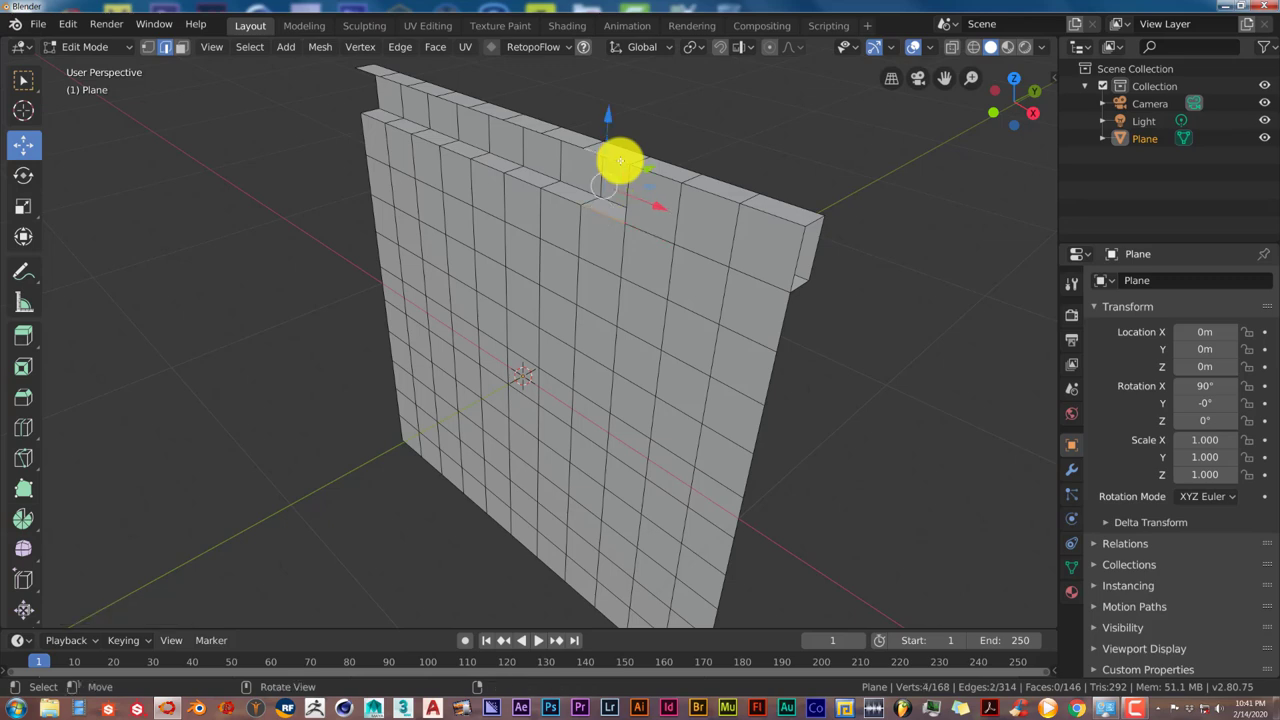
key("f")
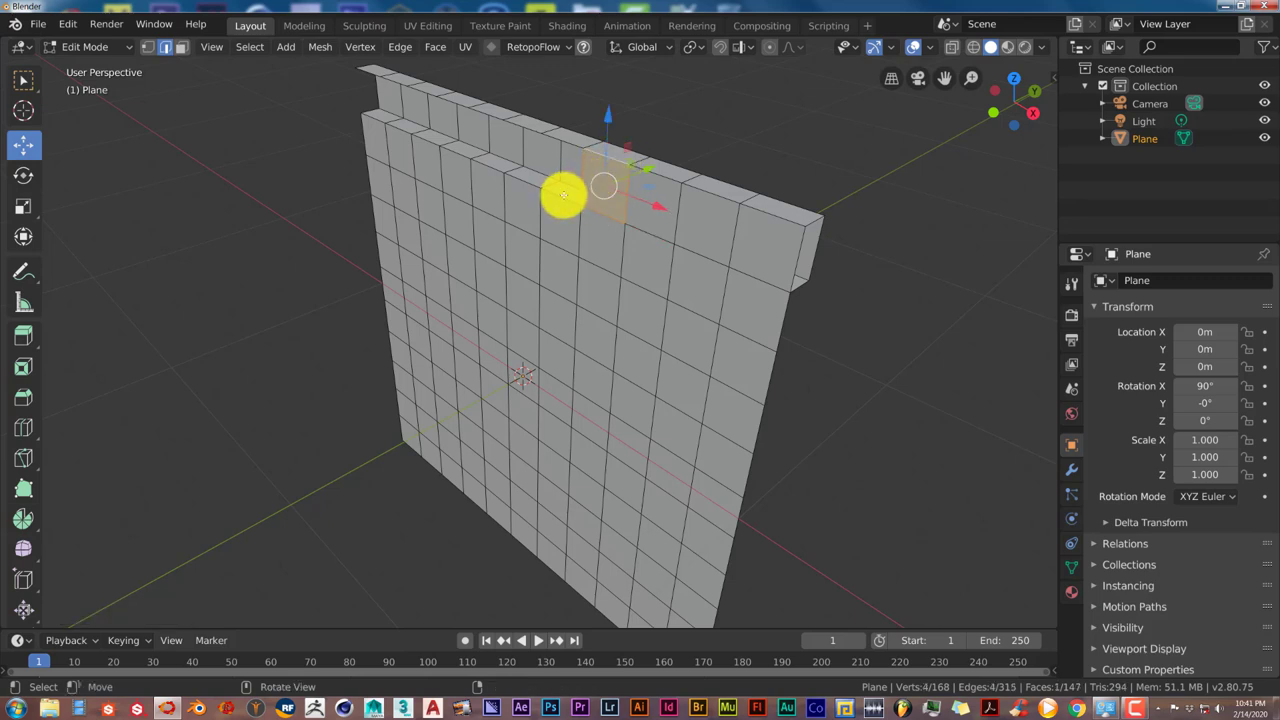
Step: Close the fifth and sixth front openings from the +X end with new faces between their opposite edges
left_click(560, 191)
left_click(575, 147, "shift")
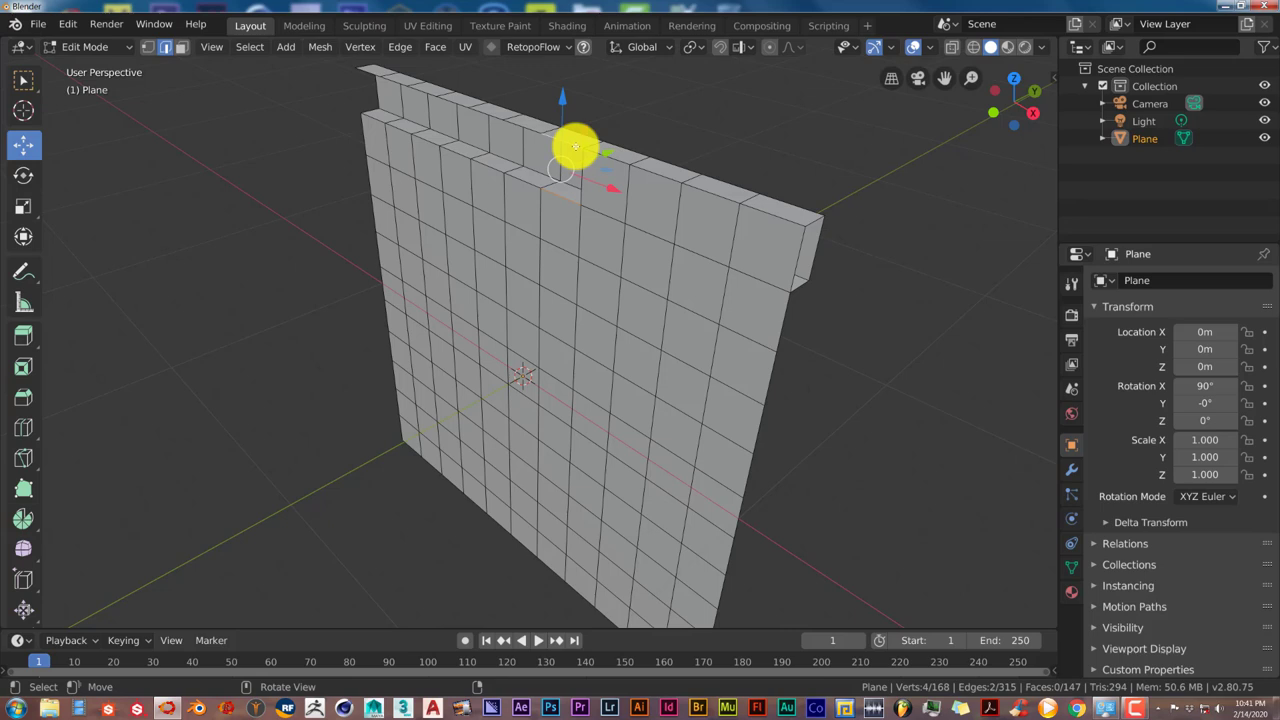
key("f")
left_click(529, 180)
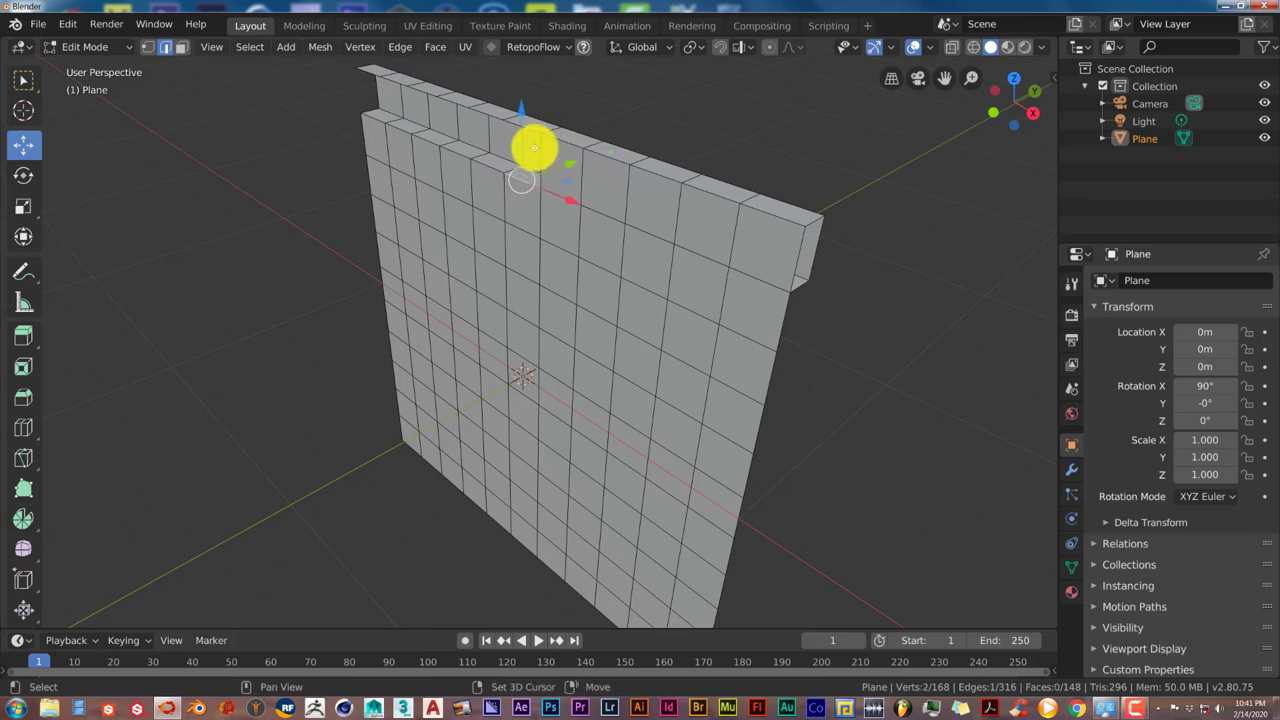
left_click(532, 131, "shift")
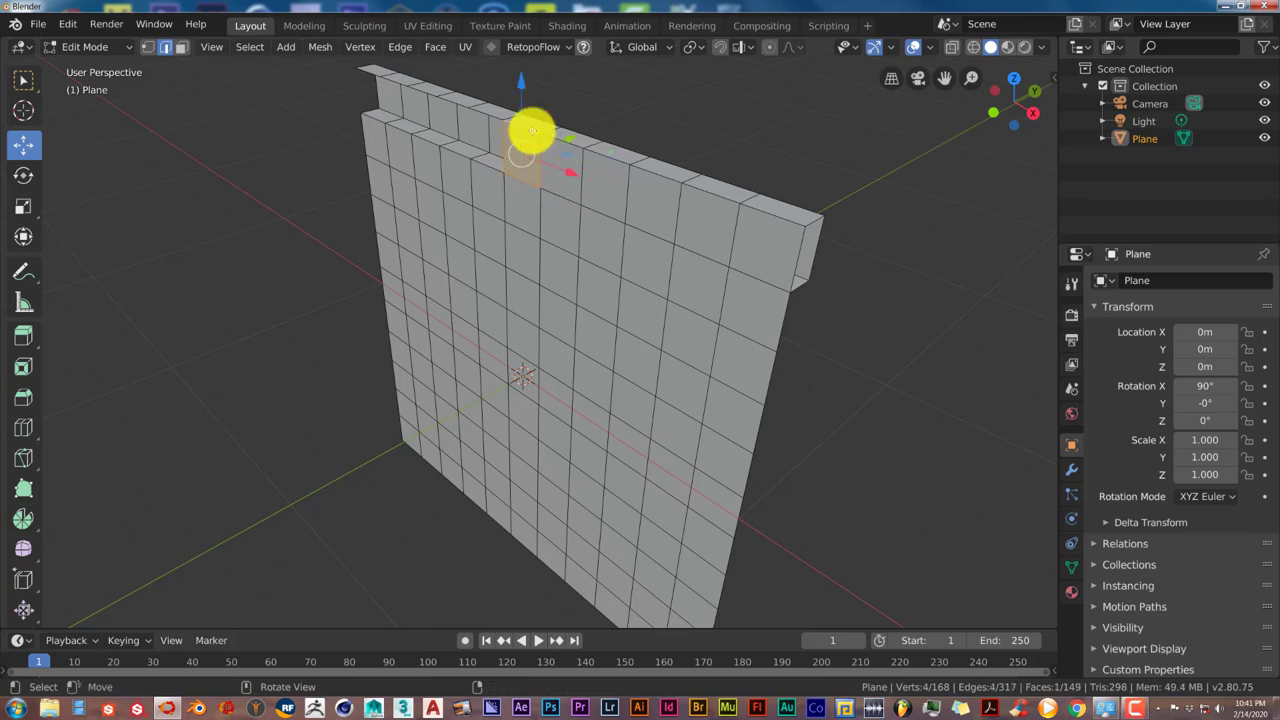
Step: Fill the seventh and eighth front openings of the strip from the +X end with faces between their lower and upper edges
left_click(477, 160)
left_click(497, 120, "shift")
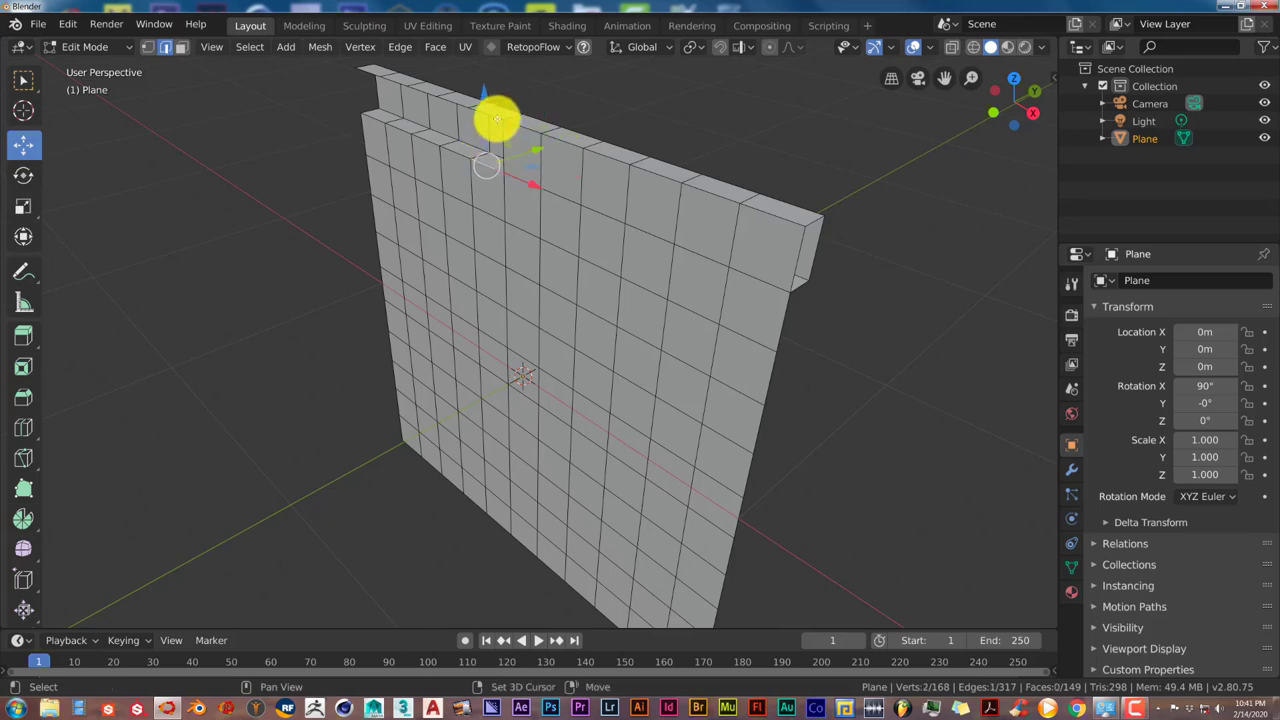
key("f")
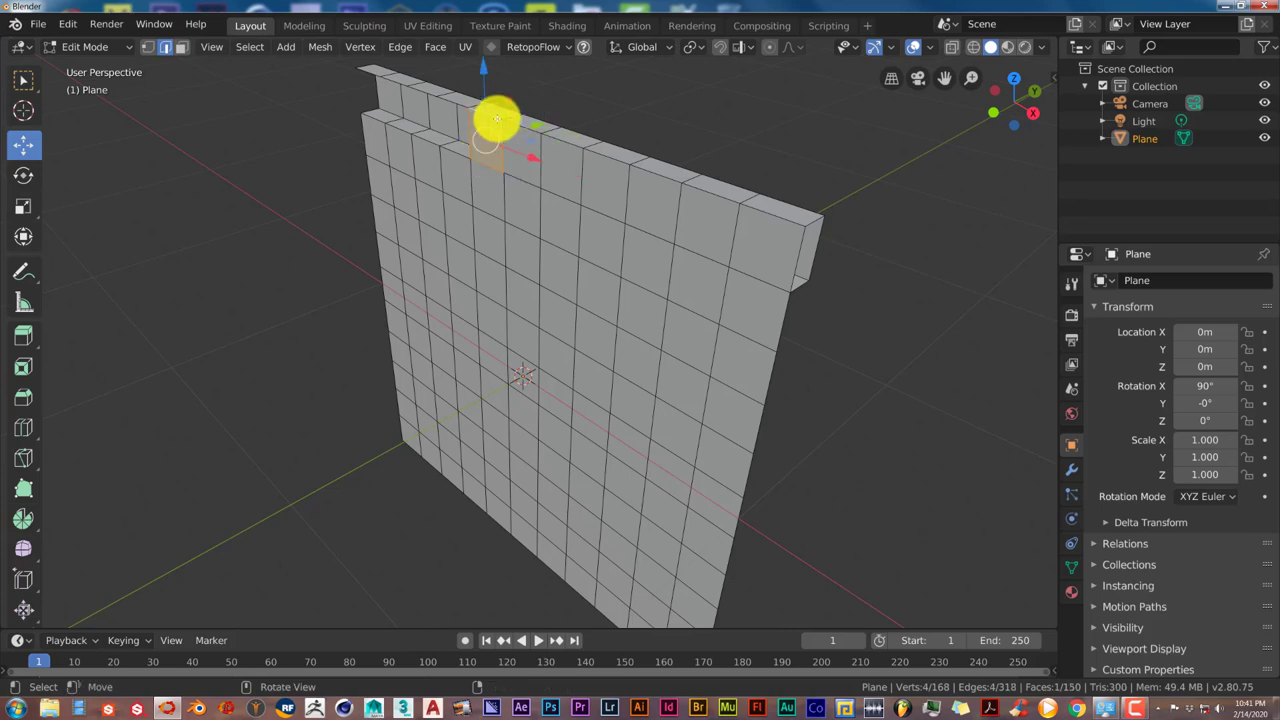
left_click(449, 149)
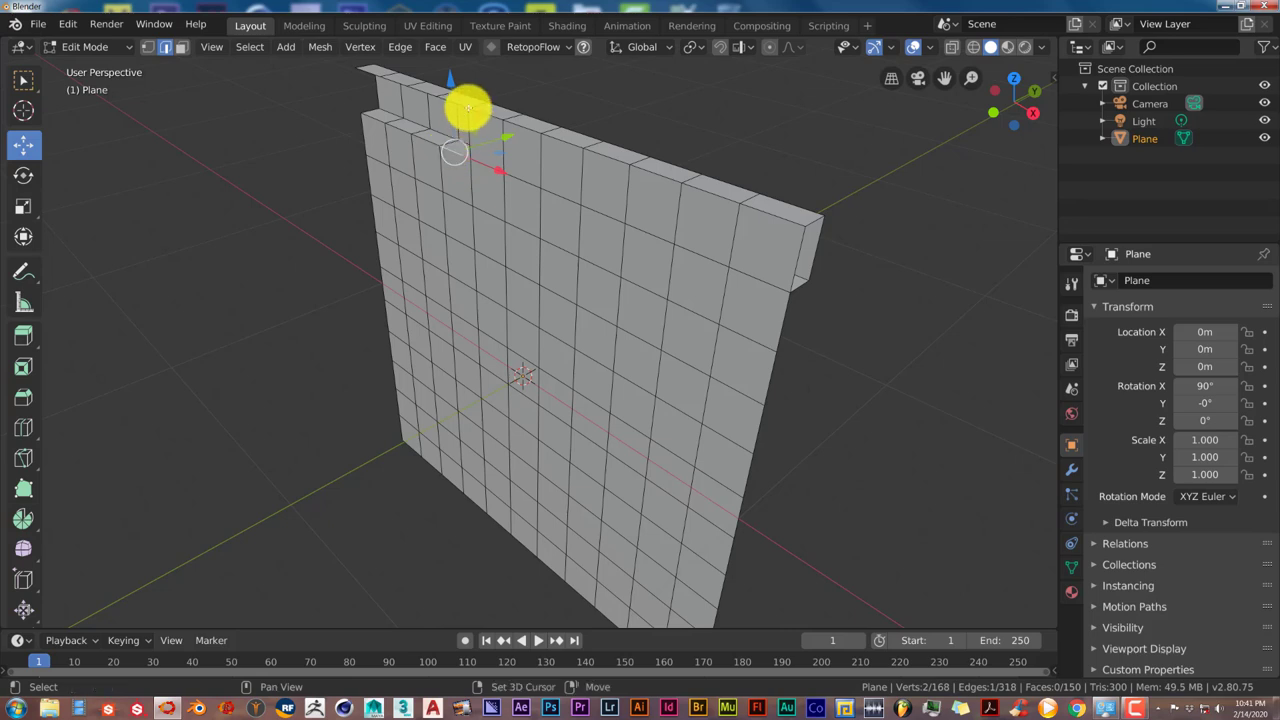
left_click(465, 106, "shift")
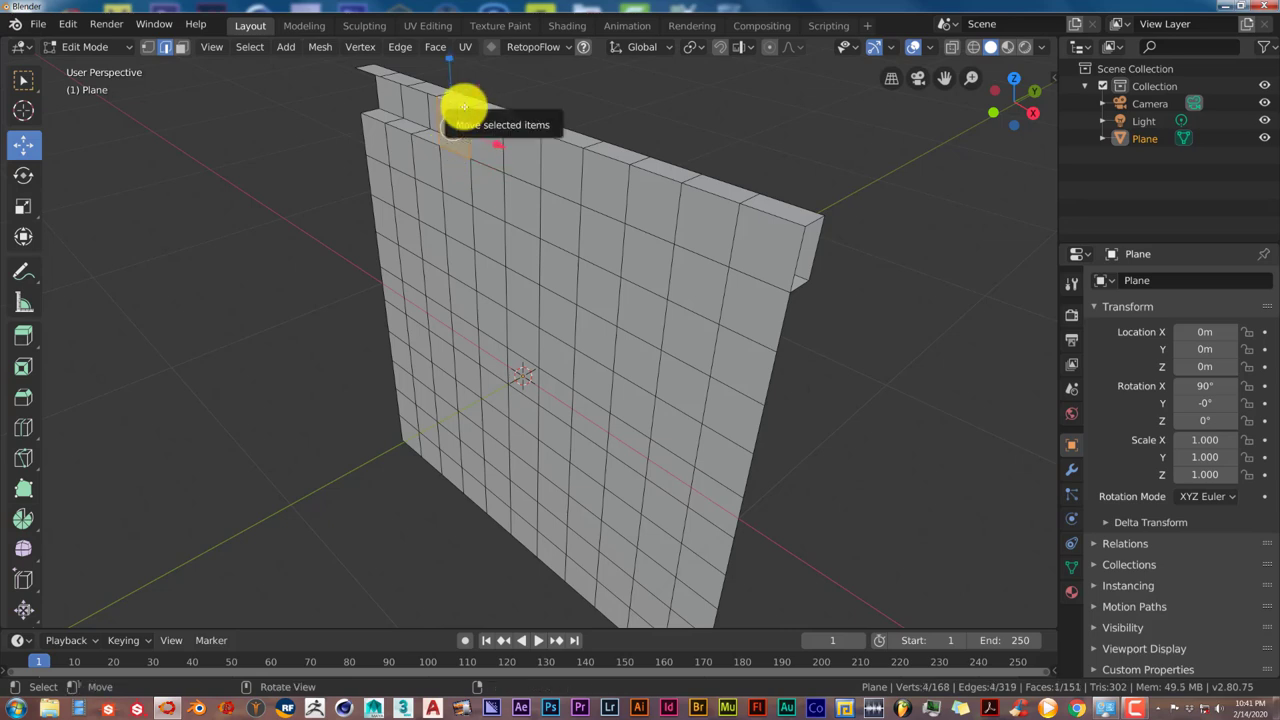
Step: Close the last three front openings at the strip's -X end with new faces
left_click(428, 92)
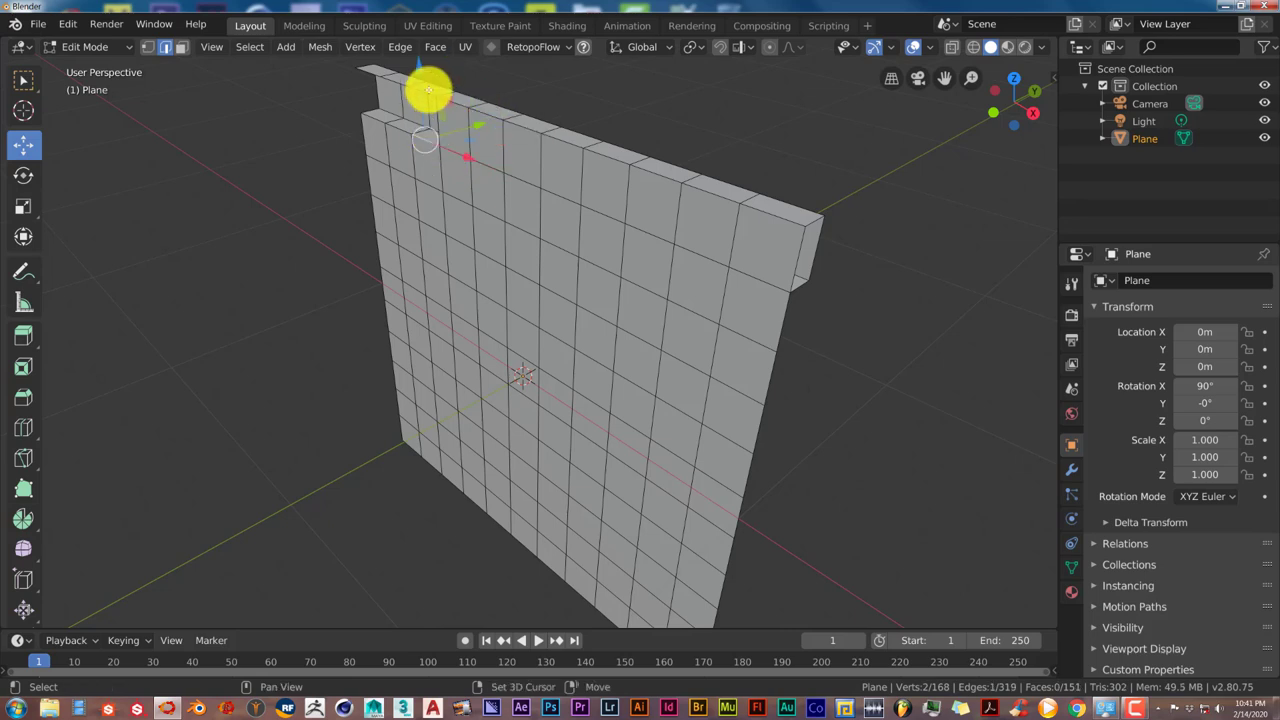
left_click(428, 93, "shift")
key("f")
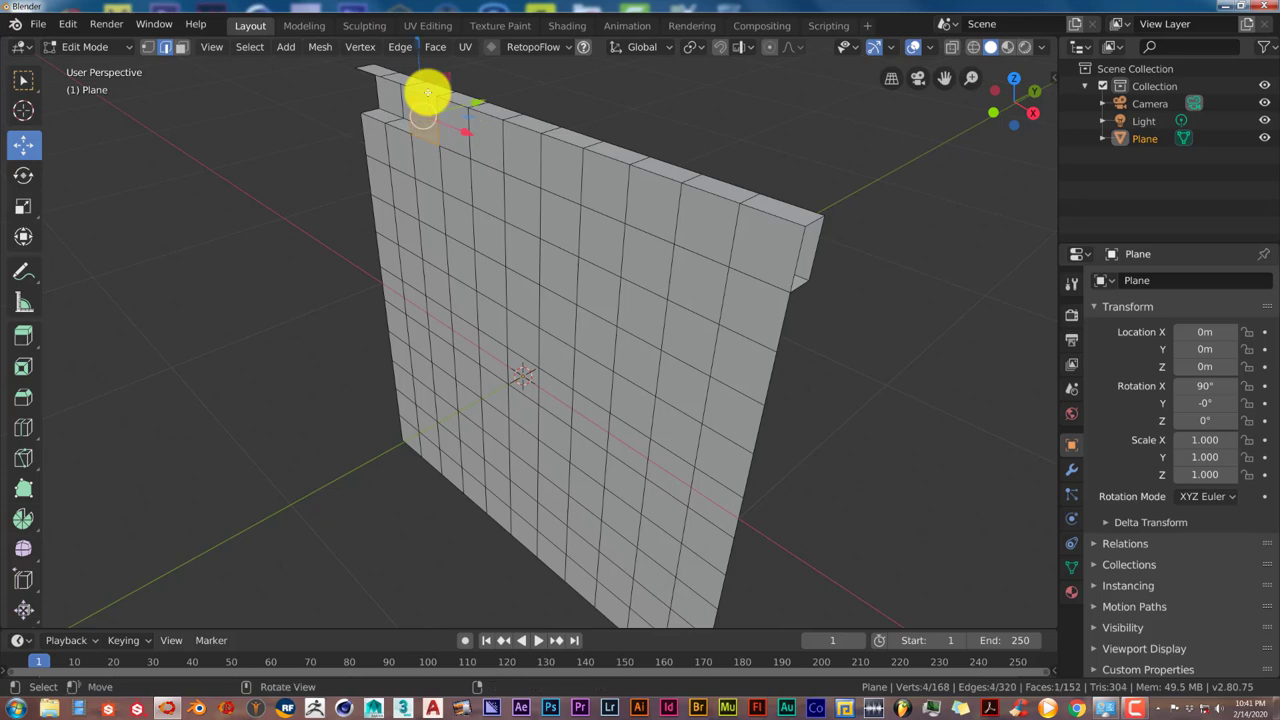
left_click(400, 92, "shift")
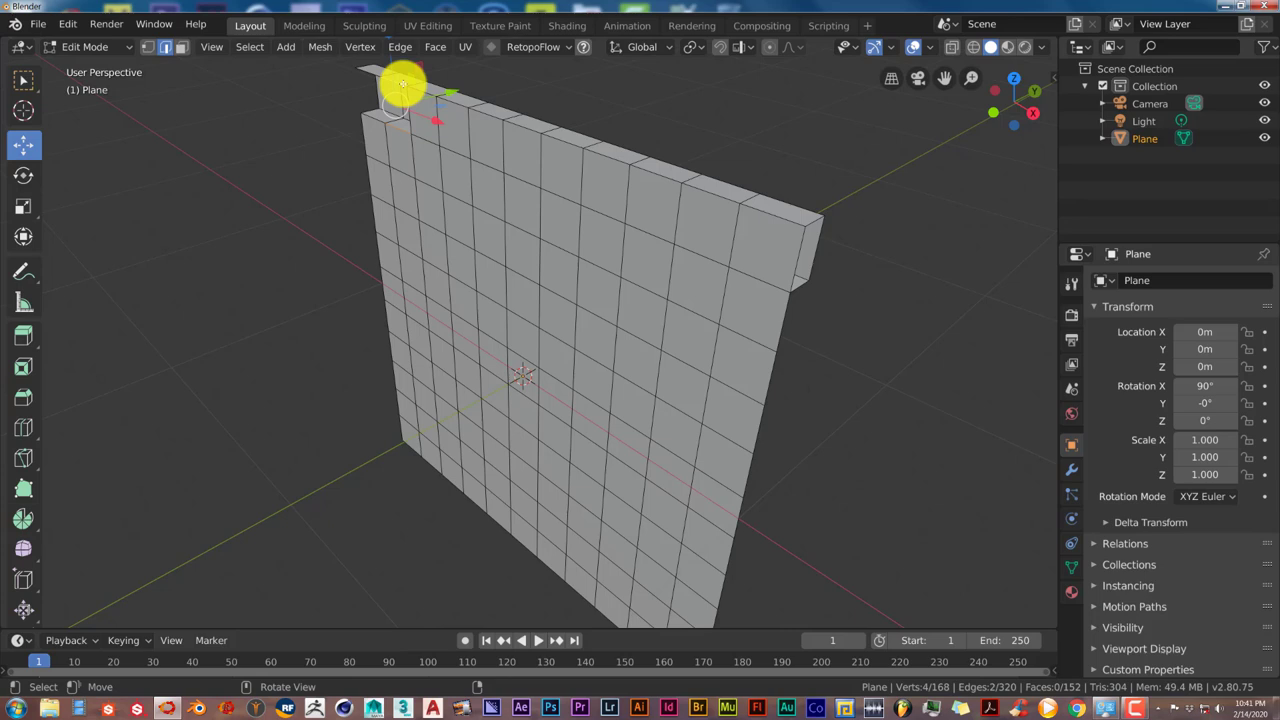
left_click(368, 115)
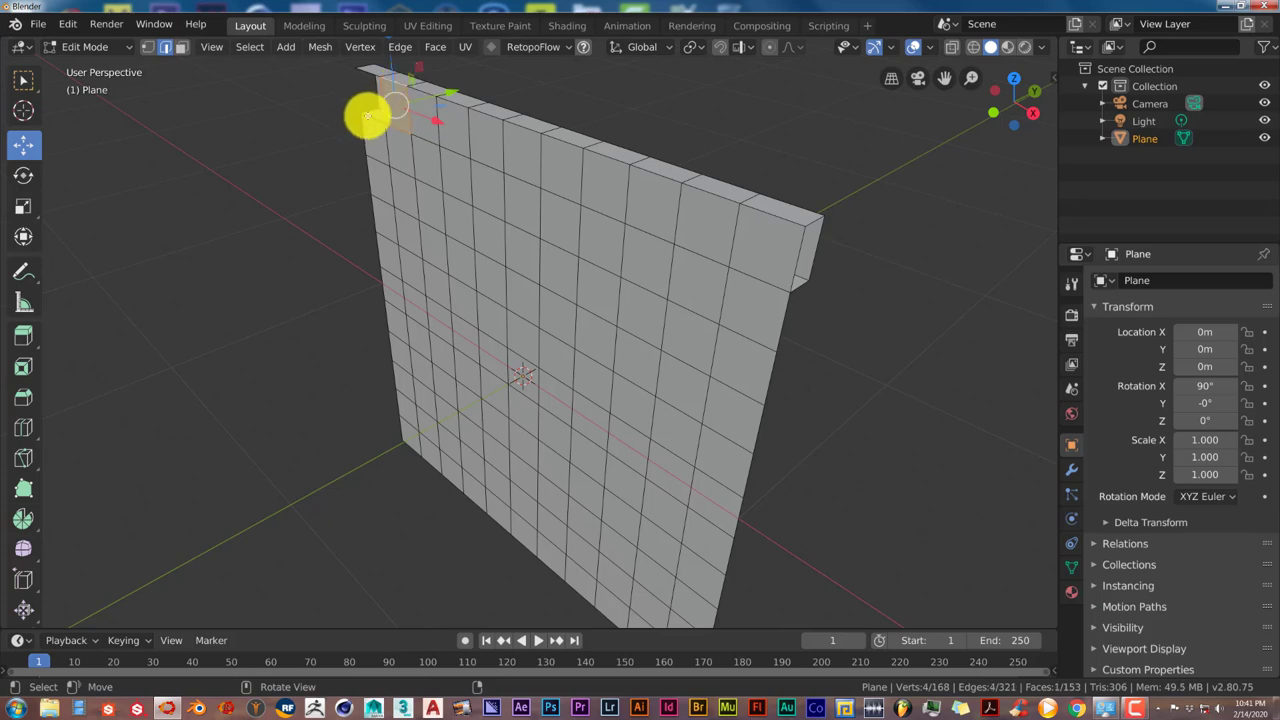
key("f")
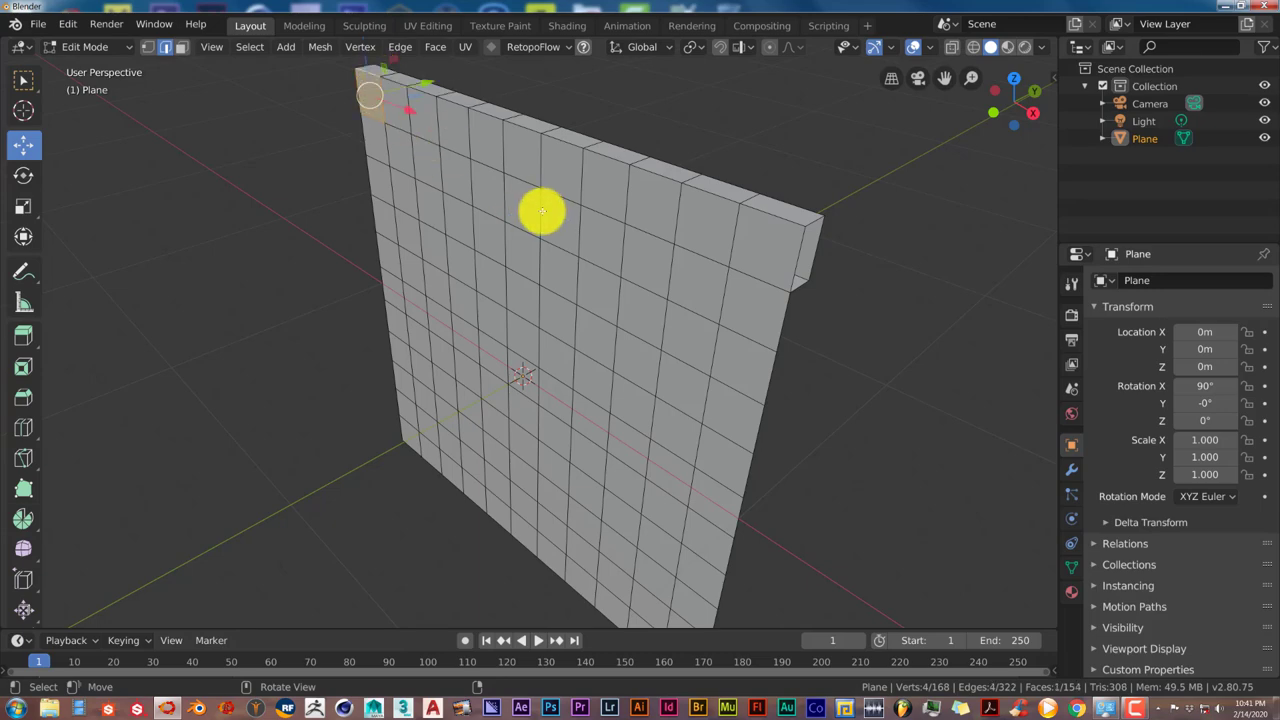
Step: Select the long top edge loop on the channel's +Y side and add a vertex group named "curtain pin"
middle_click_drag(541, 211, 566, 320)
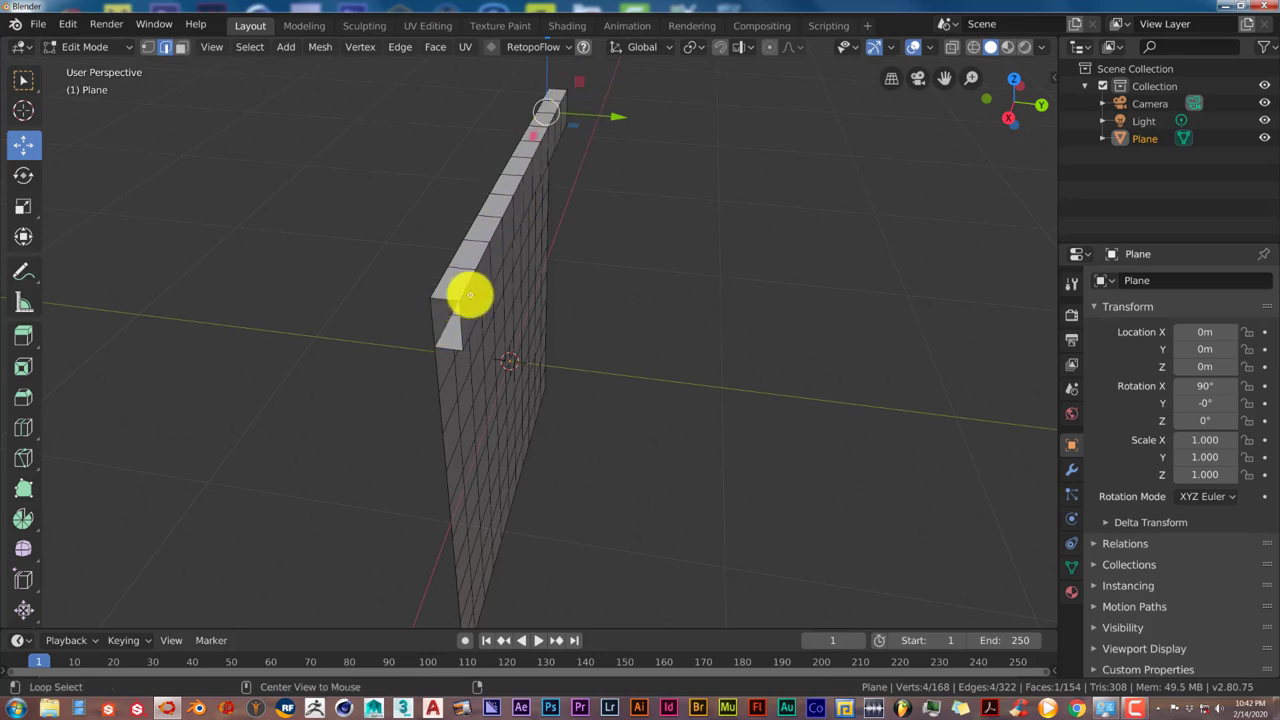
left_click(465, 289, "alt")
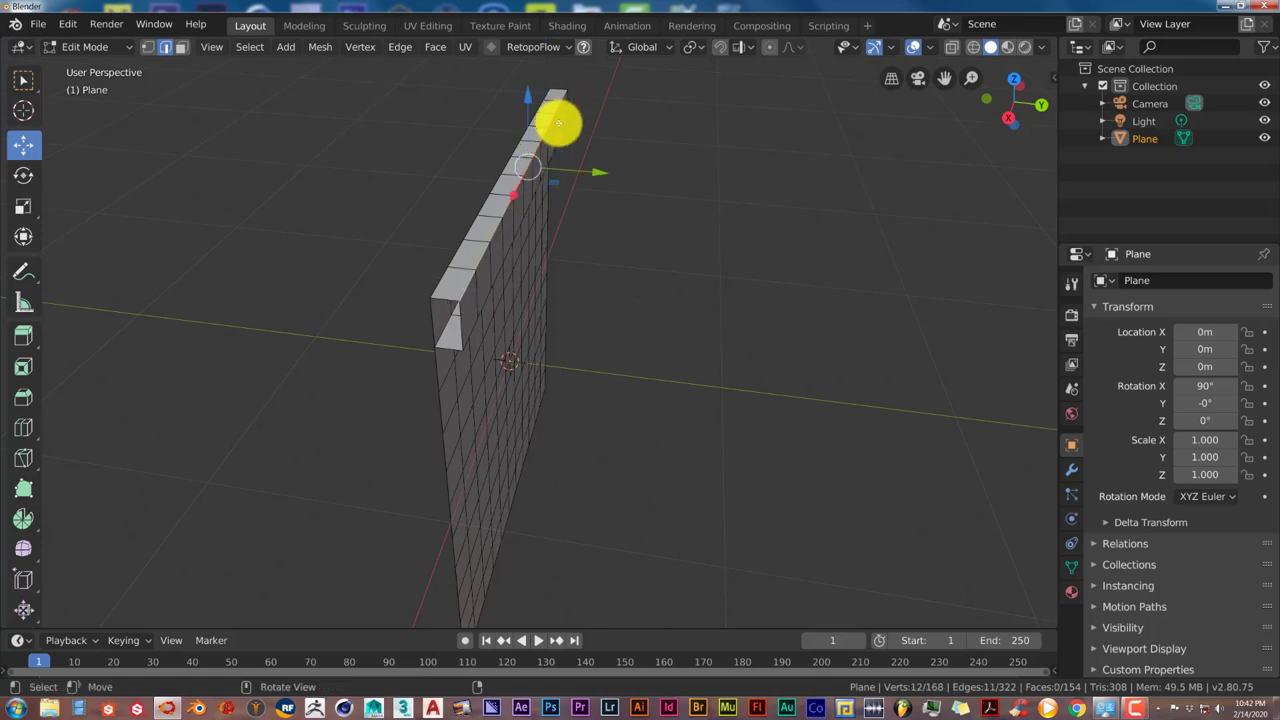
middle_click_drag(543, 240, 531, 237)
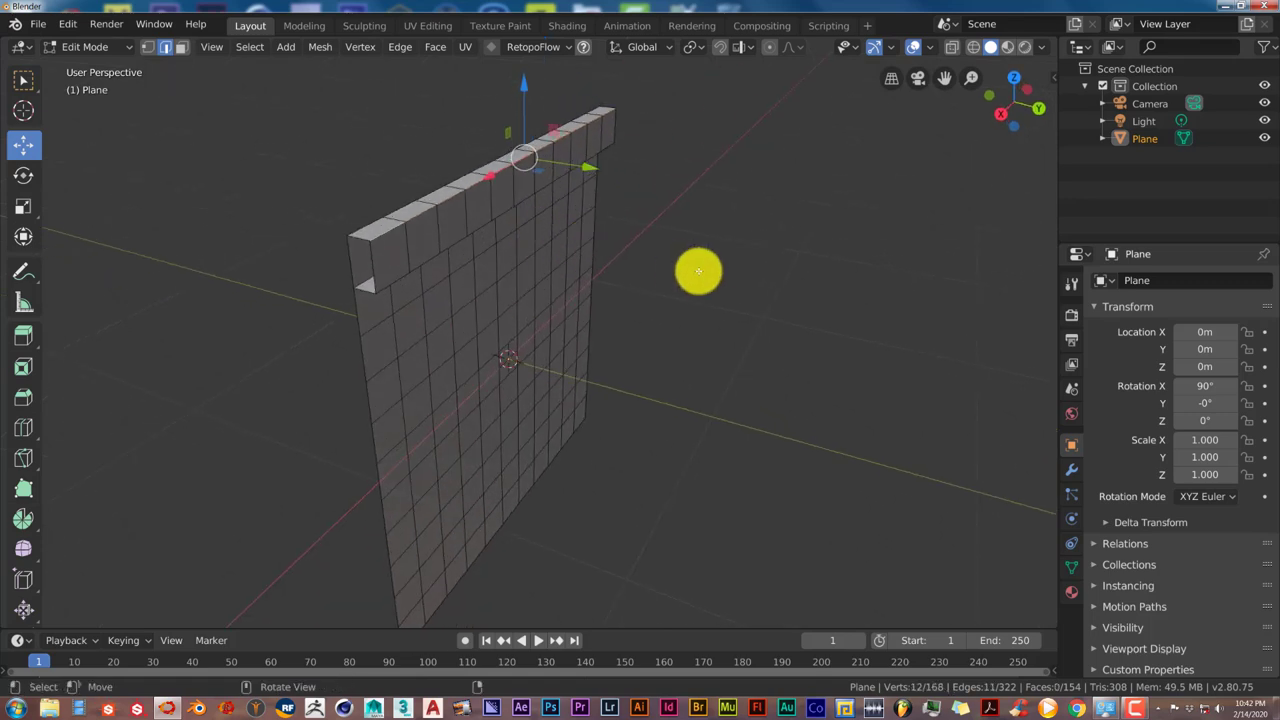
left_click(1072, 571)
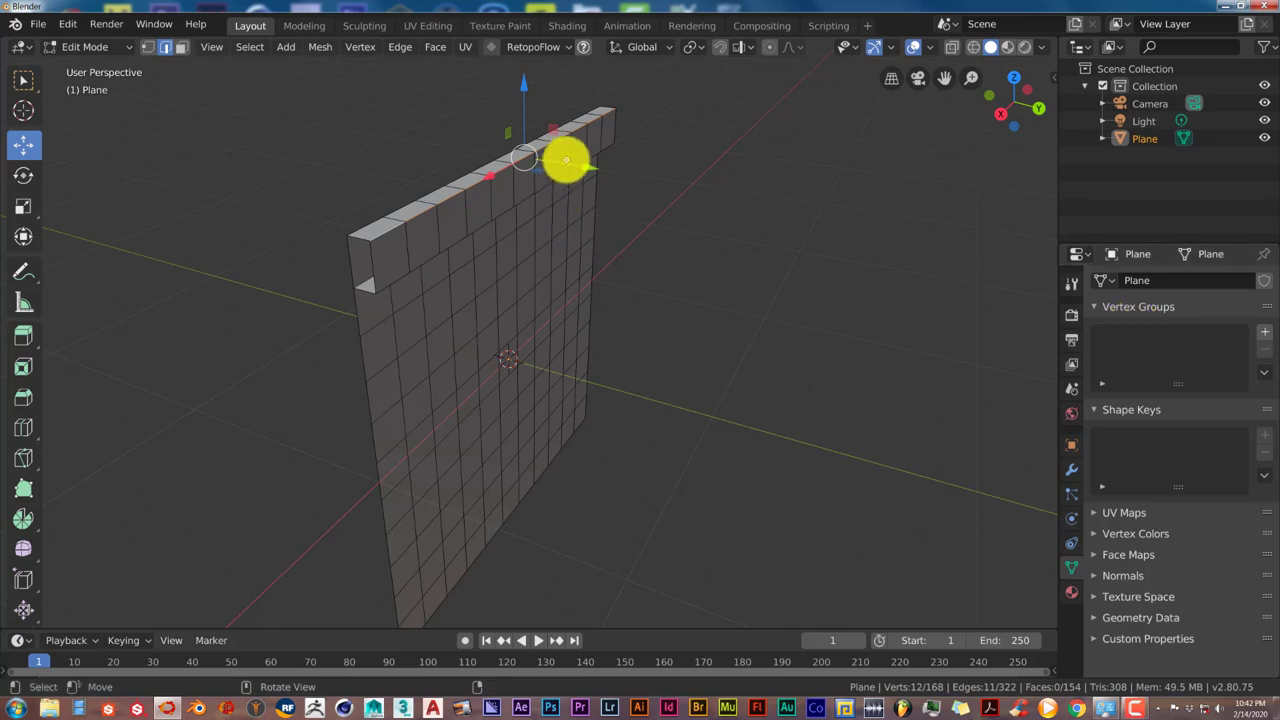
left_click(1264, 333)
double_click(1133, 339)
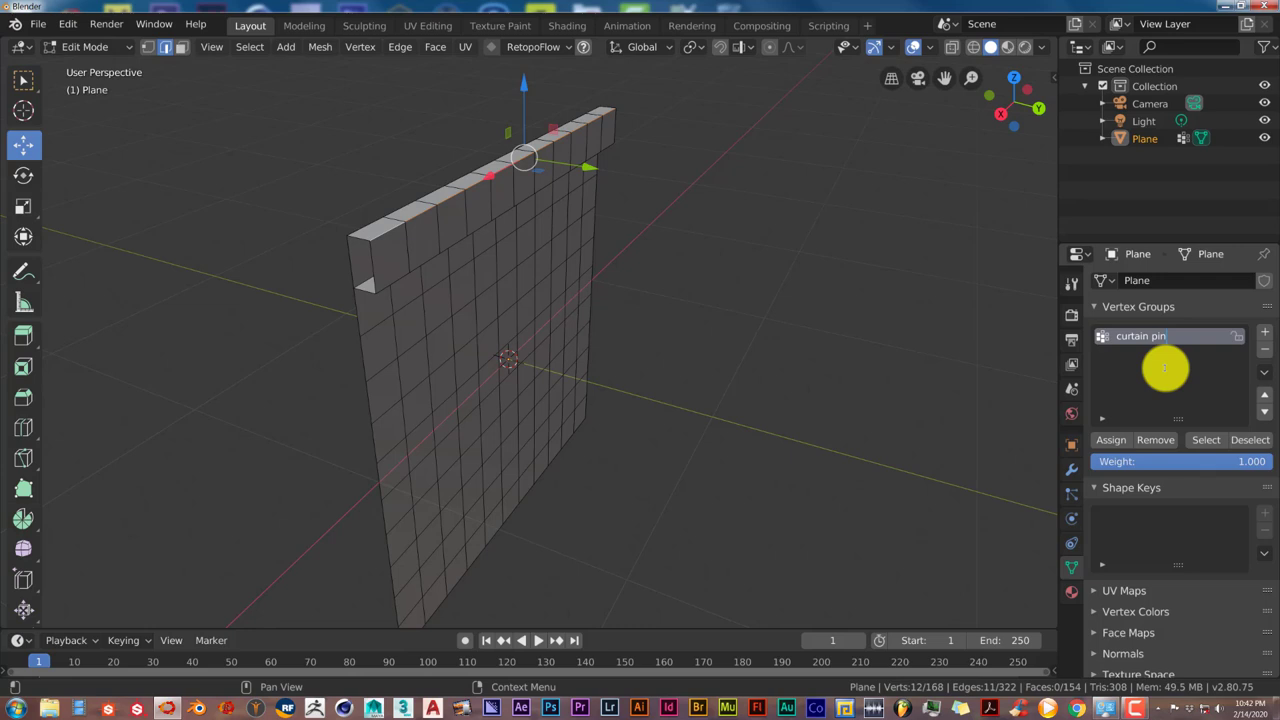
key("Return")
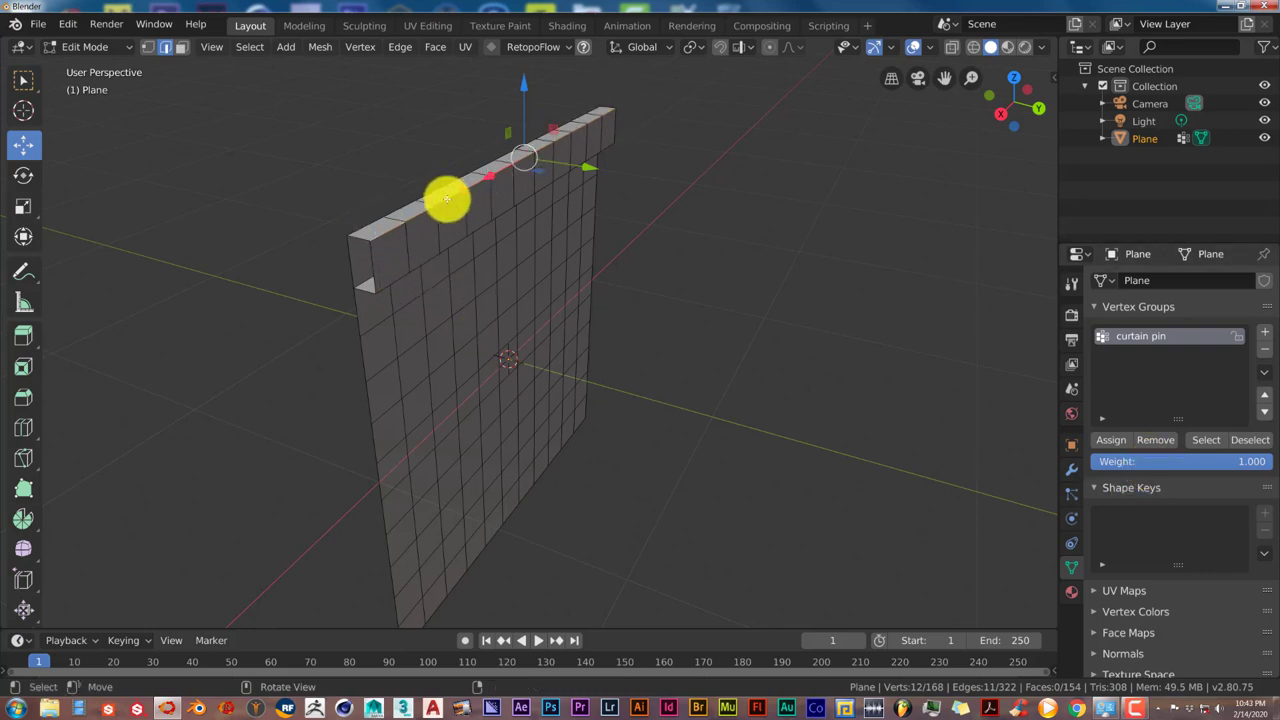
middle_click_drag(526, 439, 674, 409)
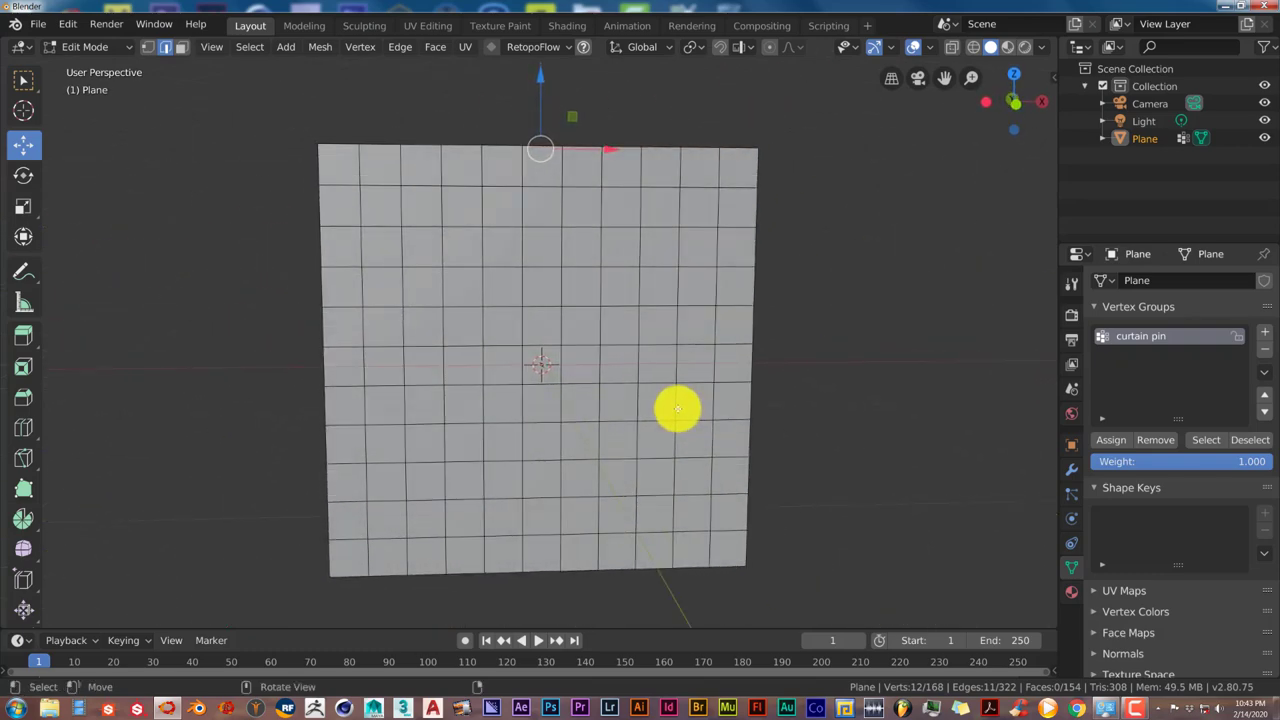
middle_click_drag(443, 417, 411, 422)
middle_click_drag(403, 421, 420, 423)
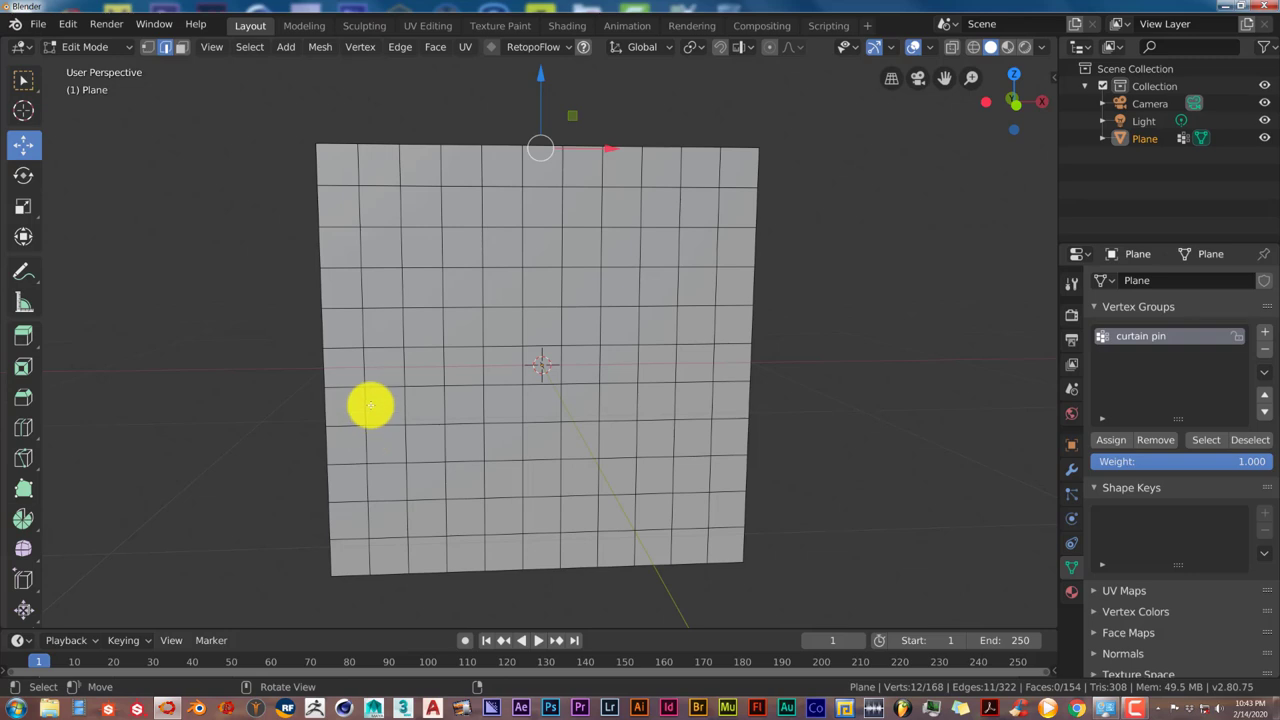
key("alt")
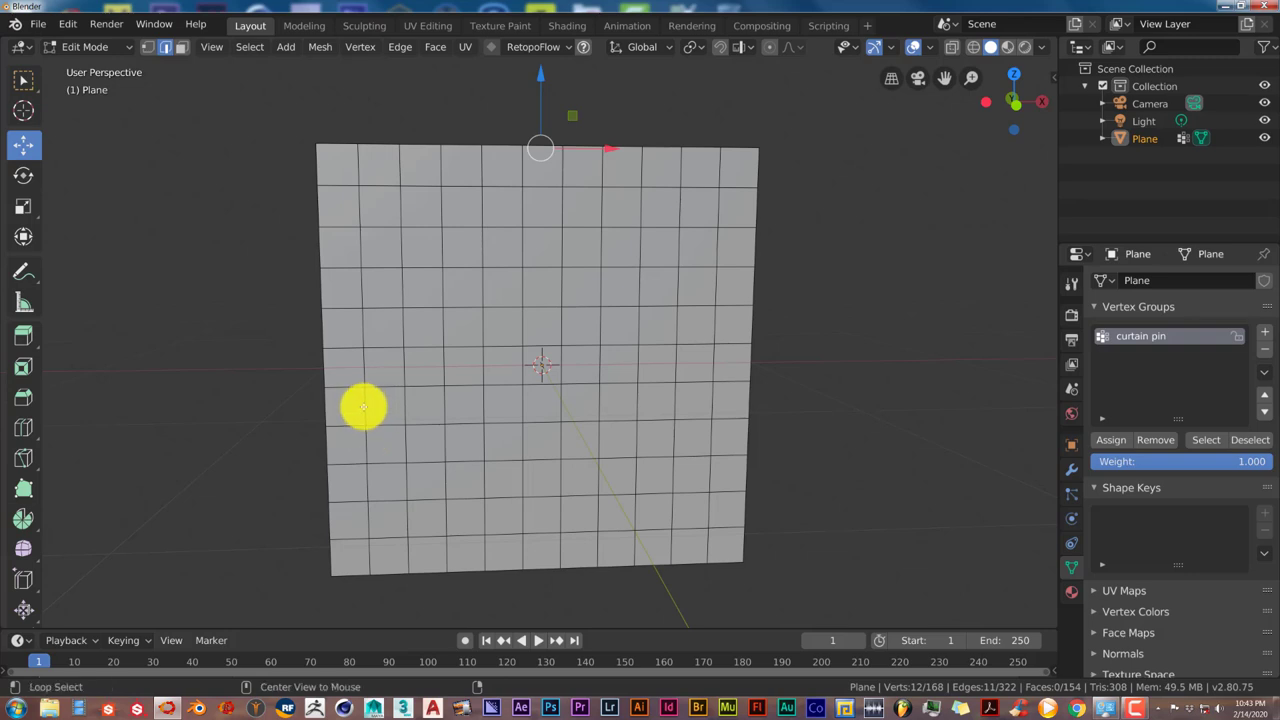
left_click(363, 407, "alt")
left_click(442, 412, "alt")
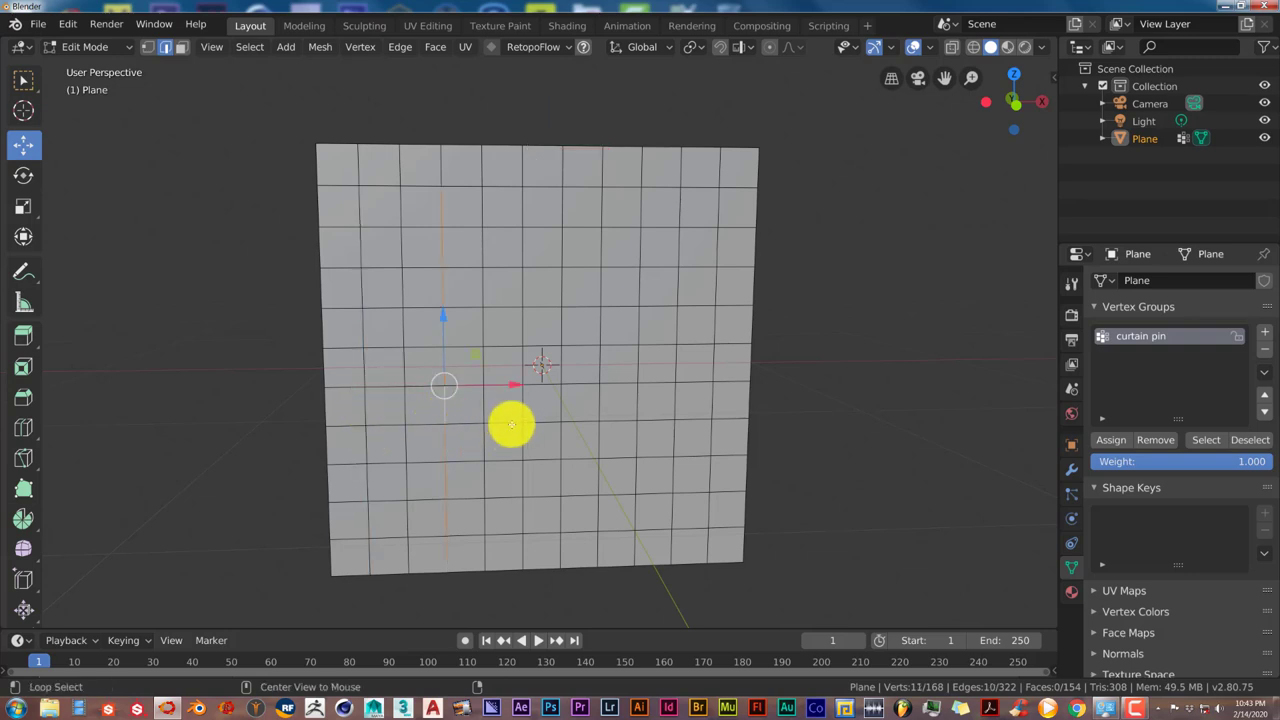
left_click(521, 404, "alt")
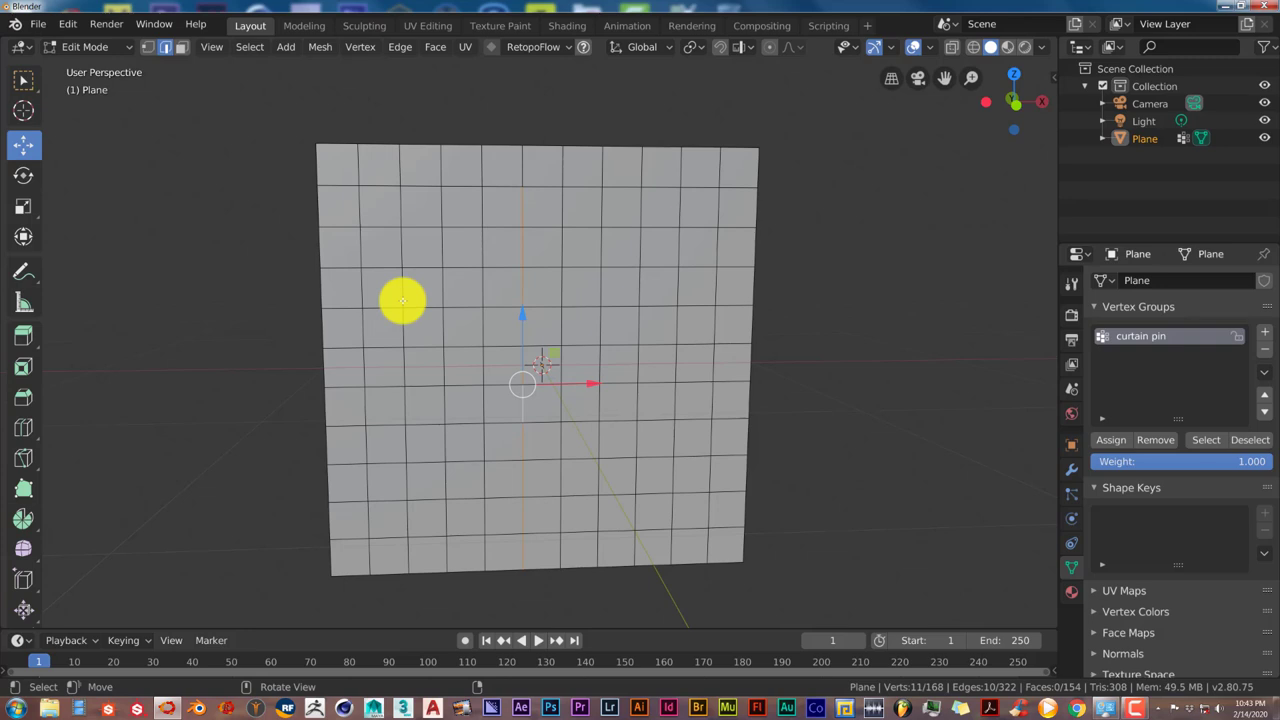
Step: Select five alternate vertical edge loops below the front's top row, starting with the first loop inside the -X edge
right_click(362, 328, "shift")
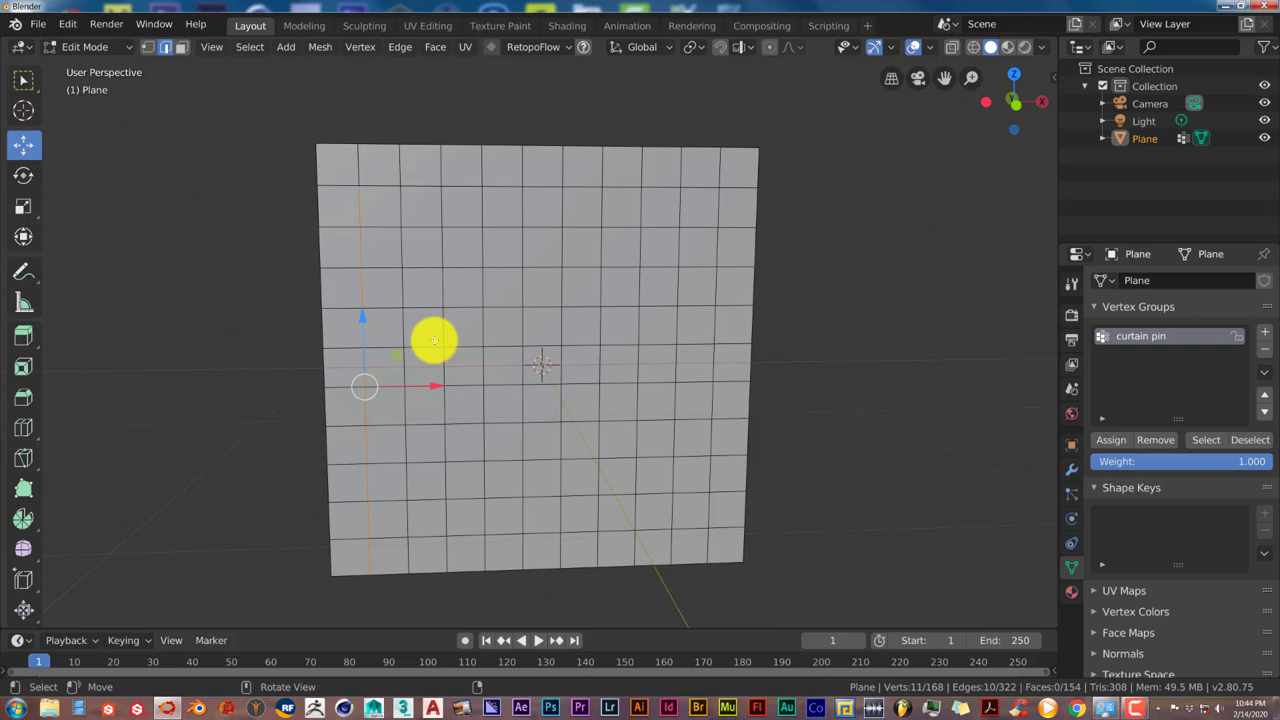
left_click(443, 325, "alt+shift")
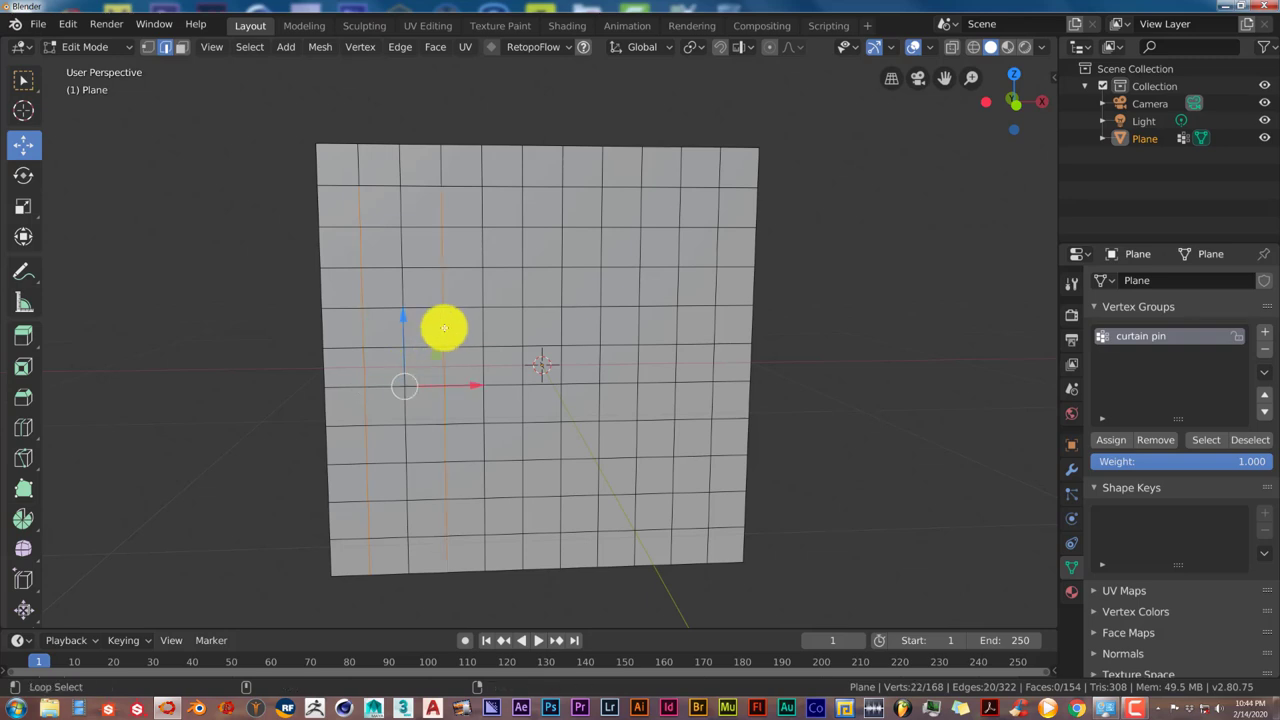
left_click(523, 331, "alt+shift")
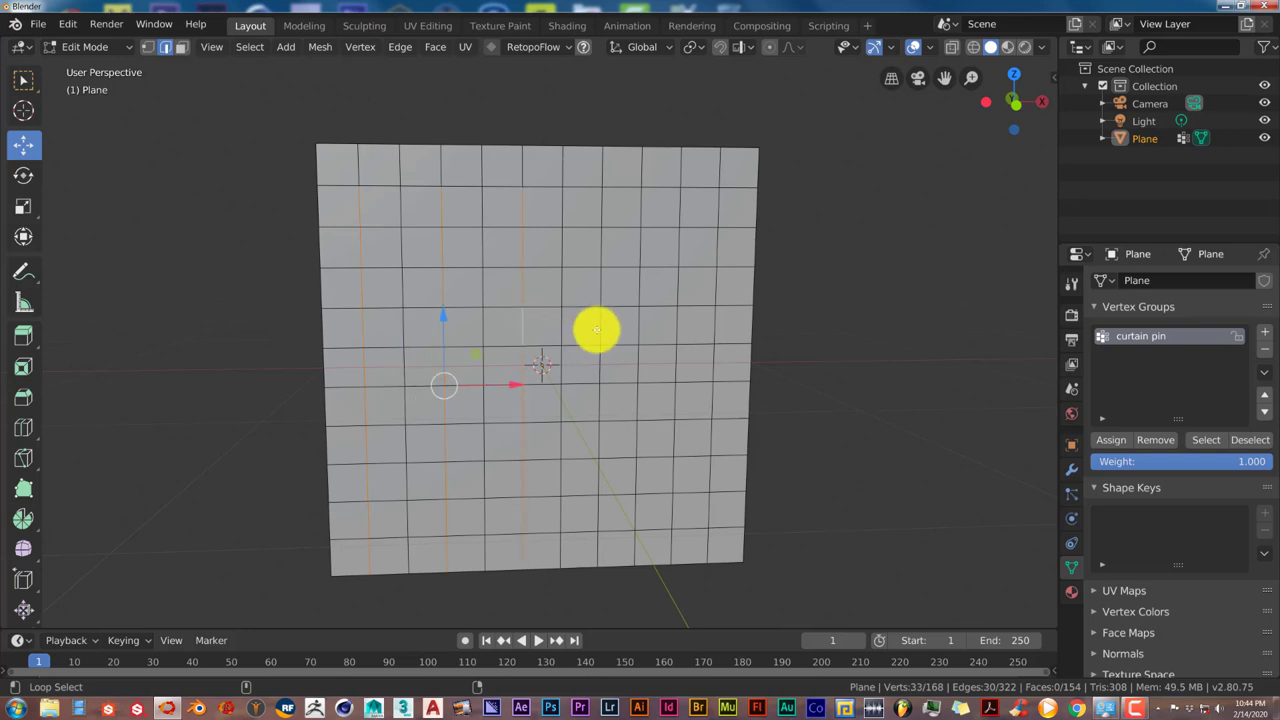
left_click(601, 323, "alt+shift")
left_click(678, 330, "alt+shift")
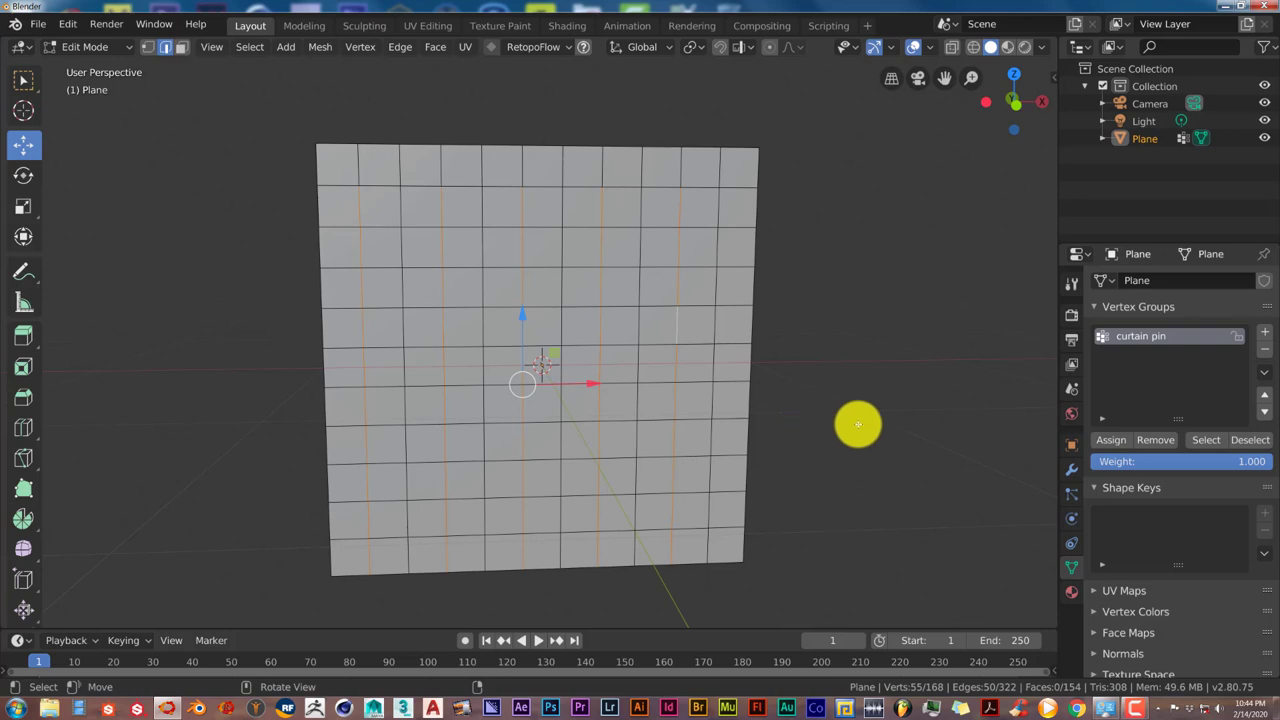
Step: Move the selected vertical edge loops a short distance along the negative Y axis to form pleats in the curtain
middle_click_drag(855, 394, 789, 397)
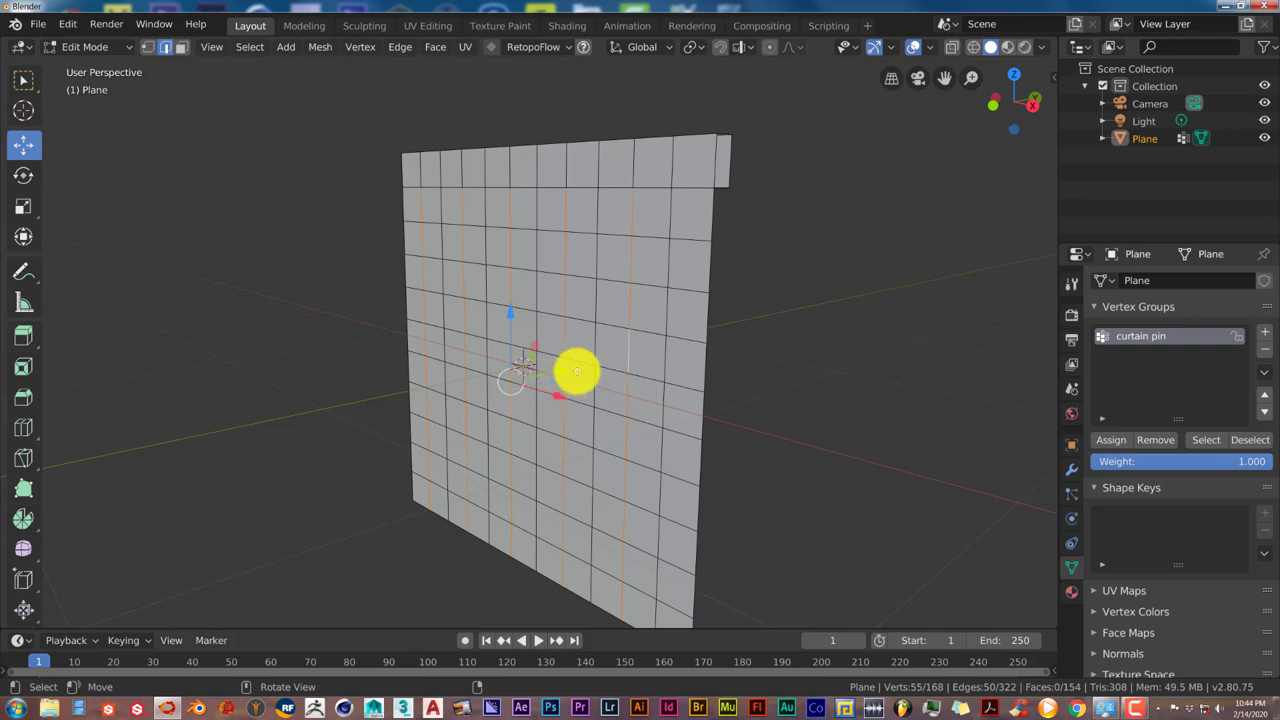
left_click(562, 374)
left_click(560, 372)
left_click_drag(560, 372, 550, 375)
middle_click_drag(714, 451, 763, 451)
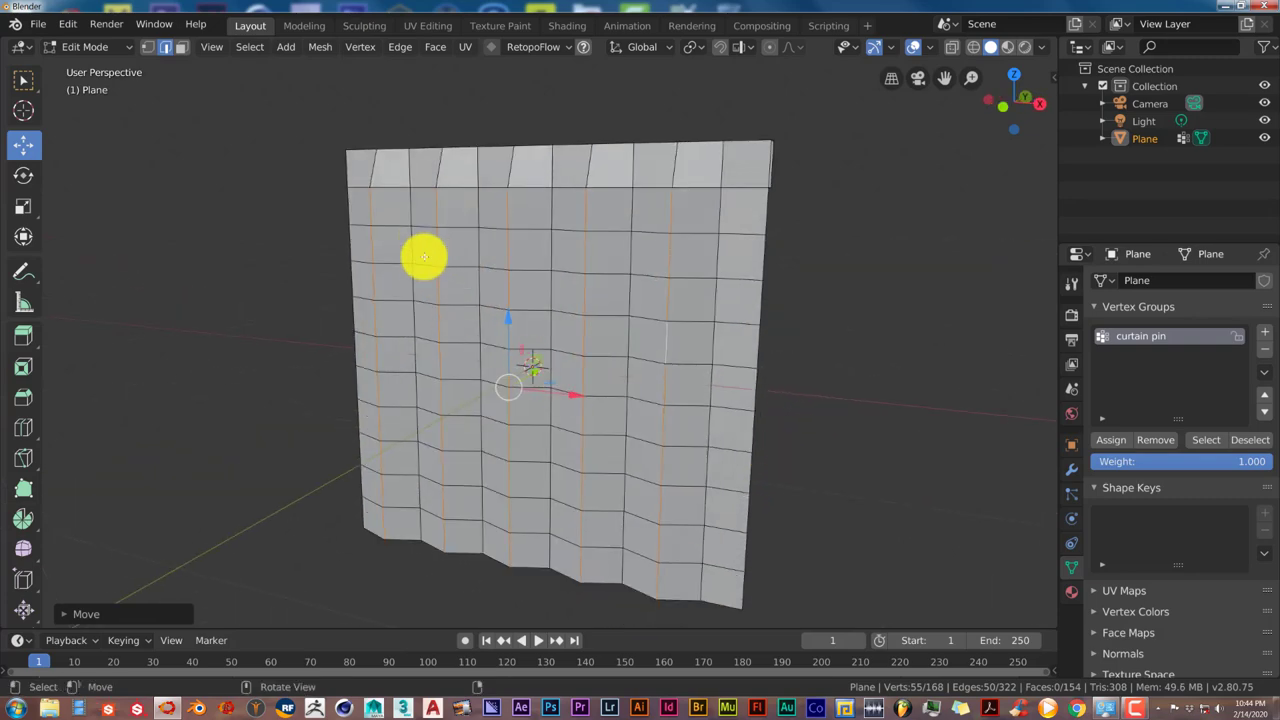
middle_click_drag(424, 257, 426, 209)
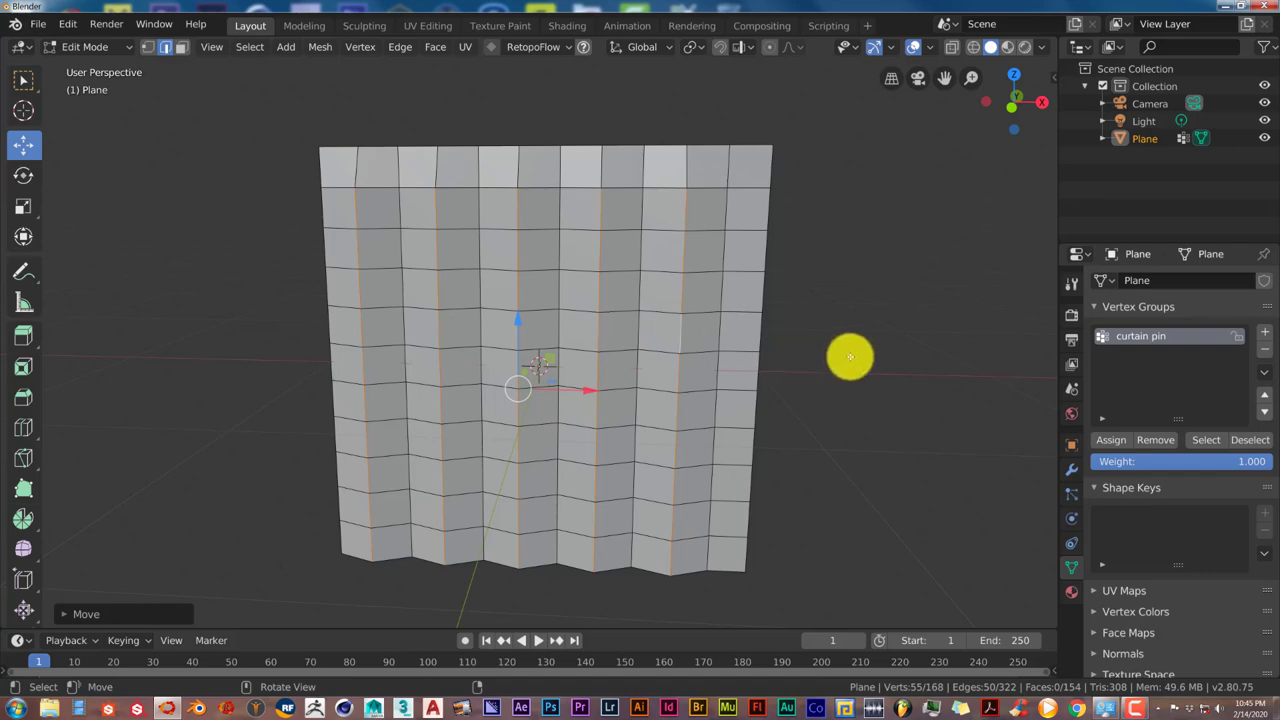
middle_click_drag(849, 357, 727, 387)
middle_click_drag(553, 447, 608, 435)
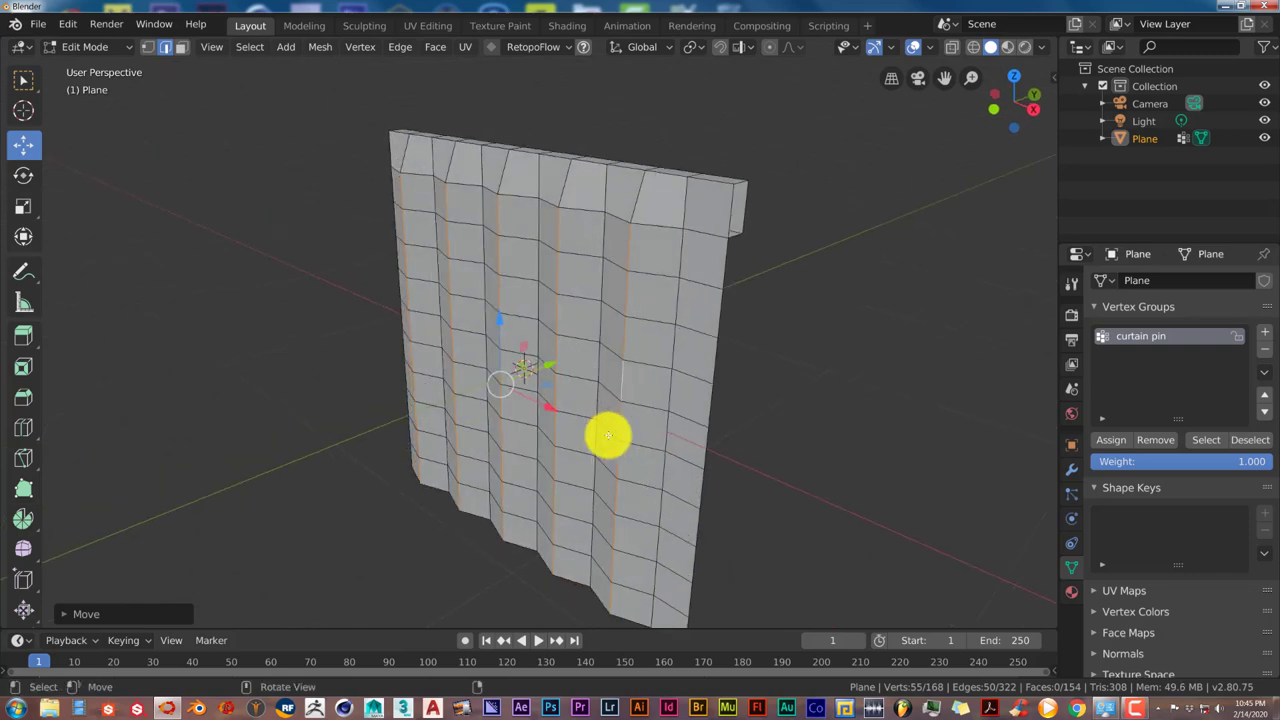
middle_click_drag(709, 409, 707, 403)
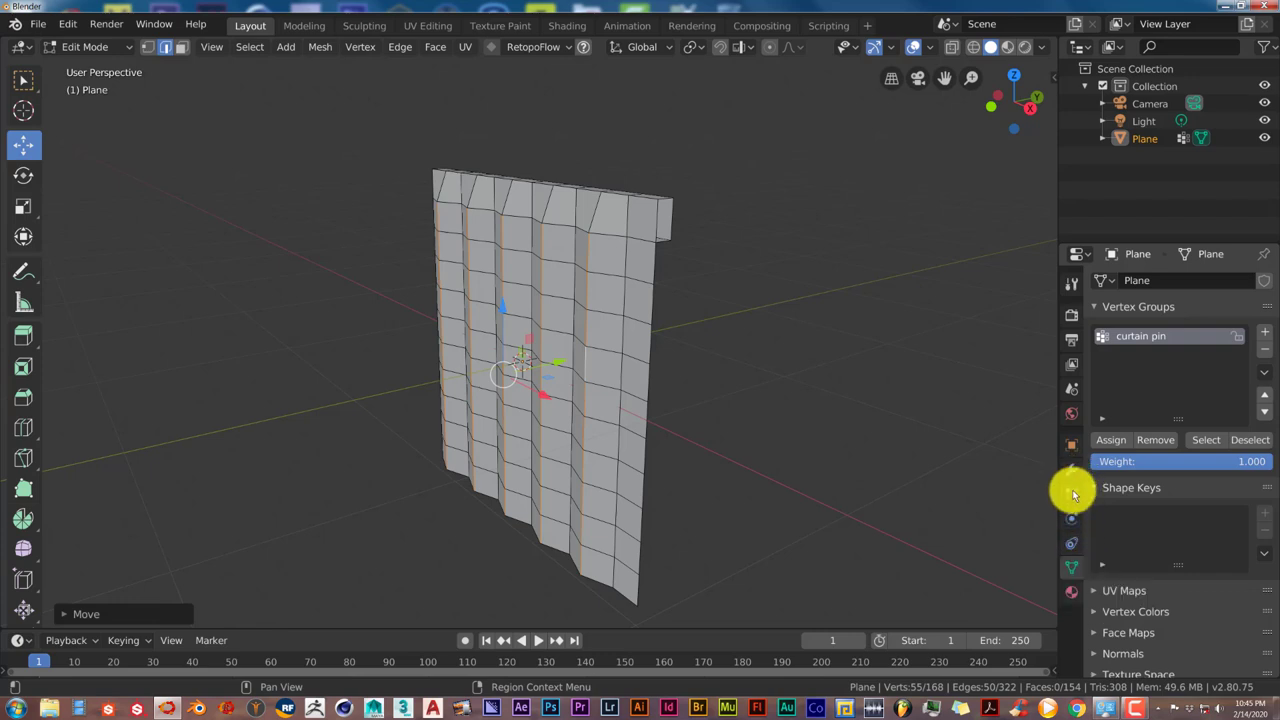
Step: Enable Cloth physics on the curtain plane
left_click(1074, 545)
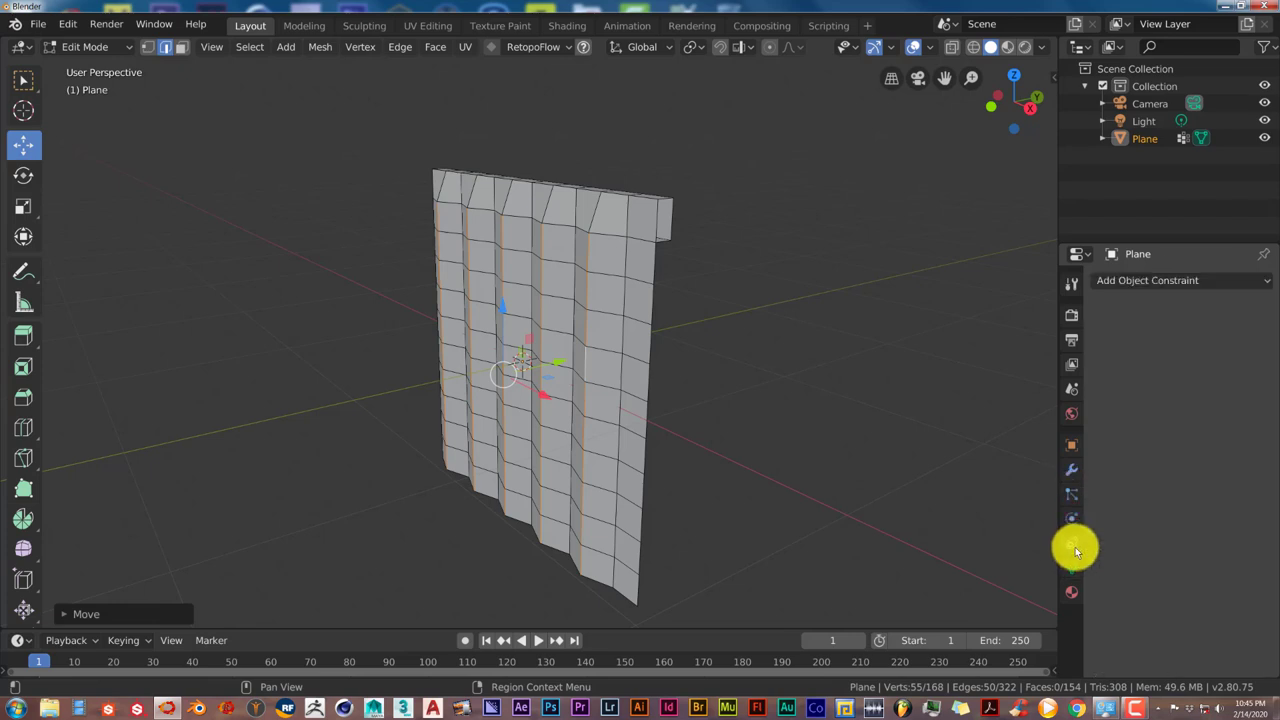
left_click(1074, 523)
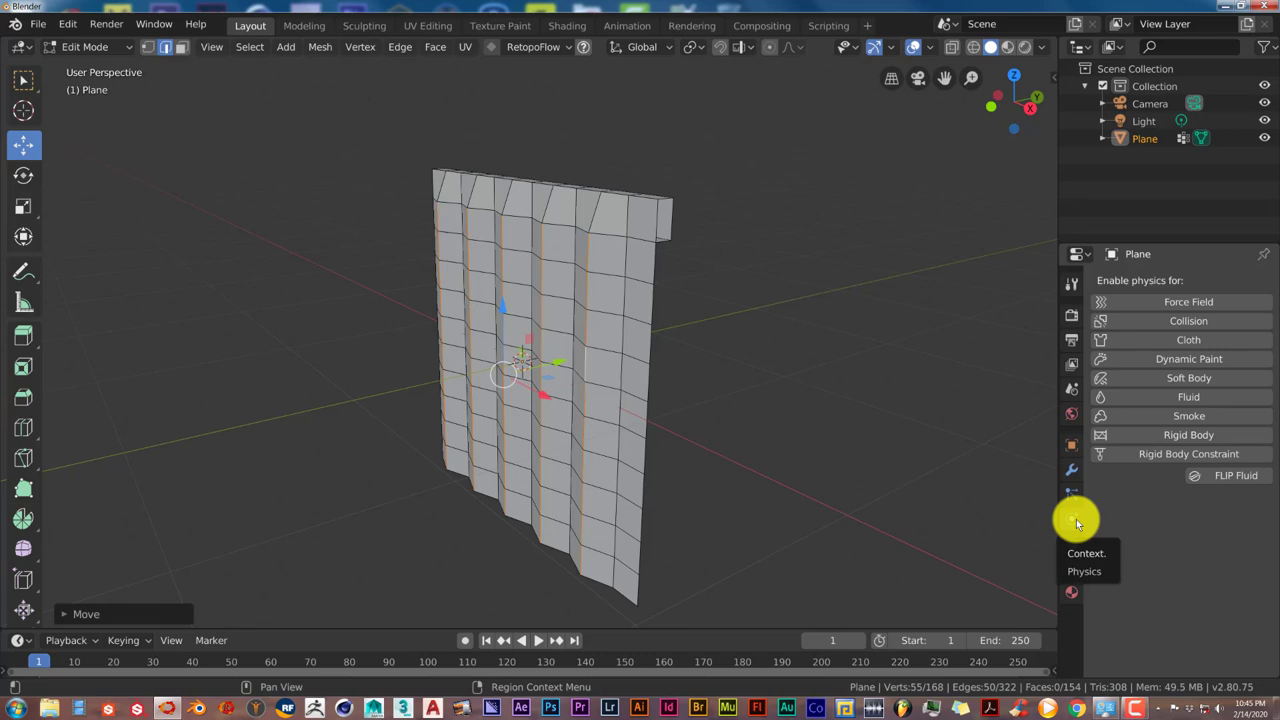
left_click(1170, 339)
Step: Assign the "curtain pin" vertex group as the Pin Group in the cloth's Shape settings
scroll(1157, 577, "down", 5)
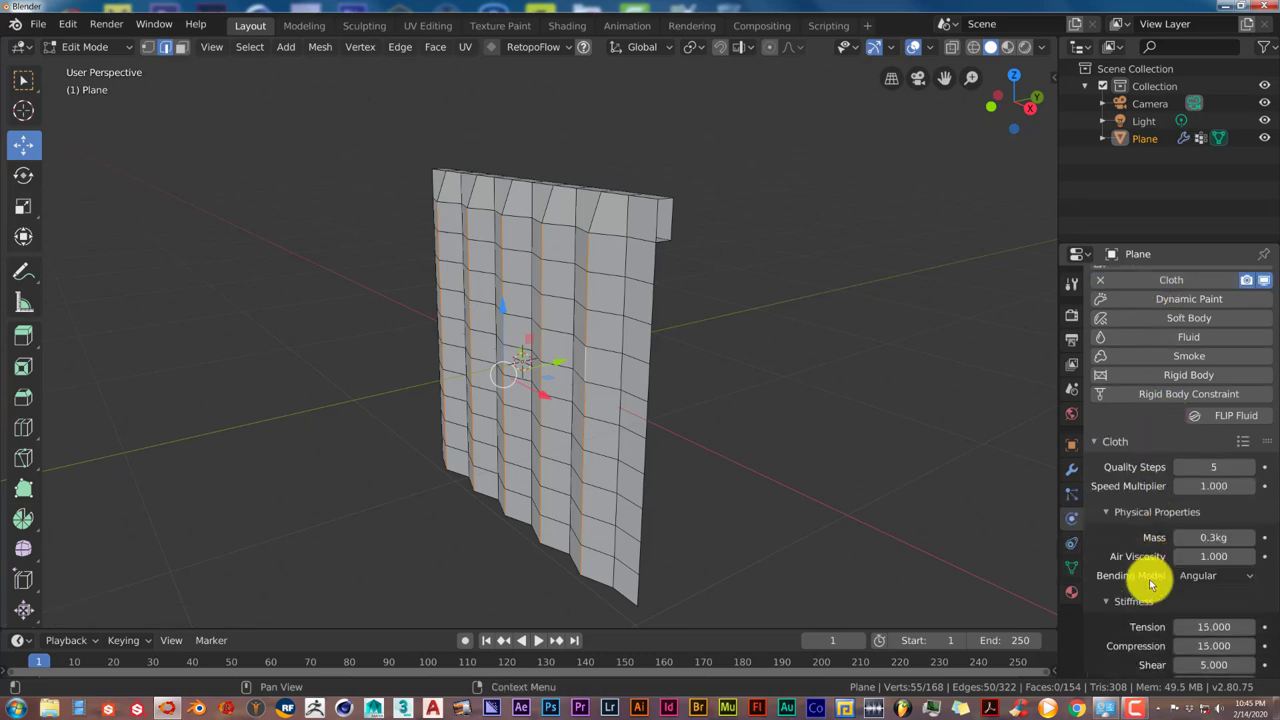
scroll(1150, 585, "down", 4)
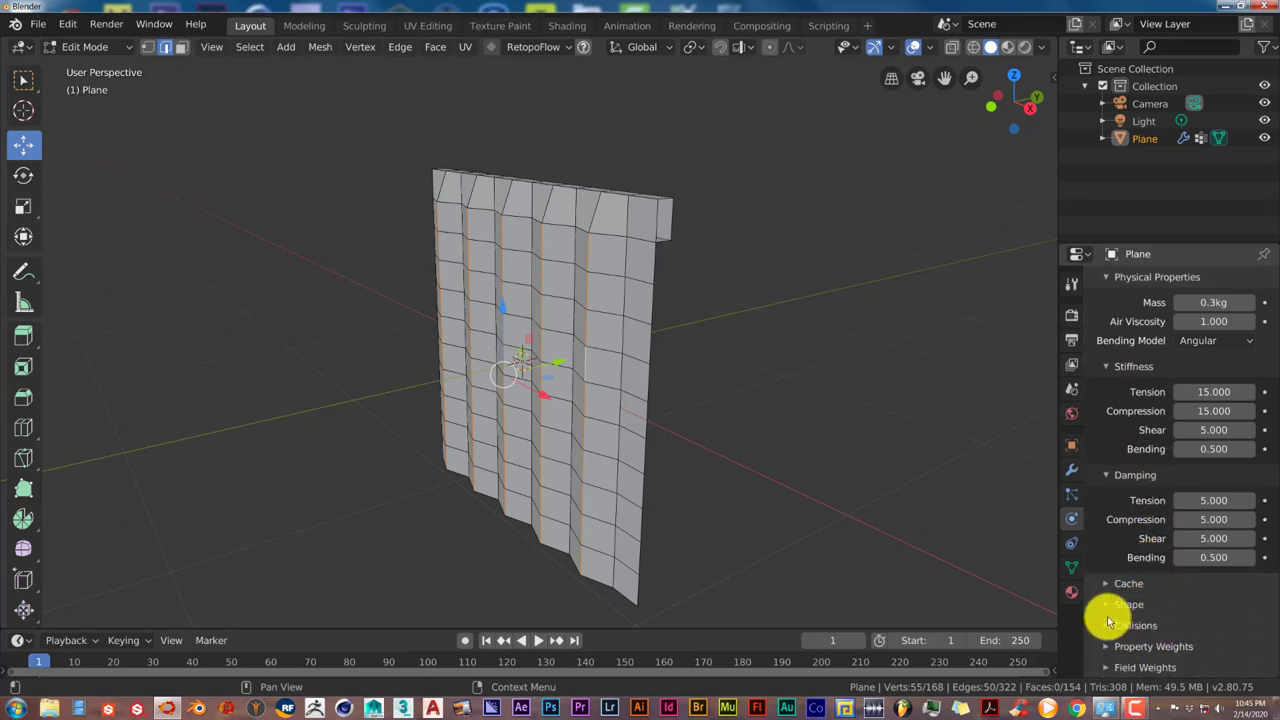
left_click(1107, 605)
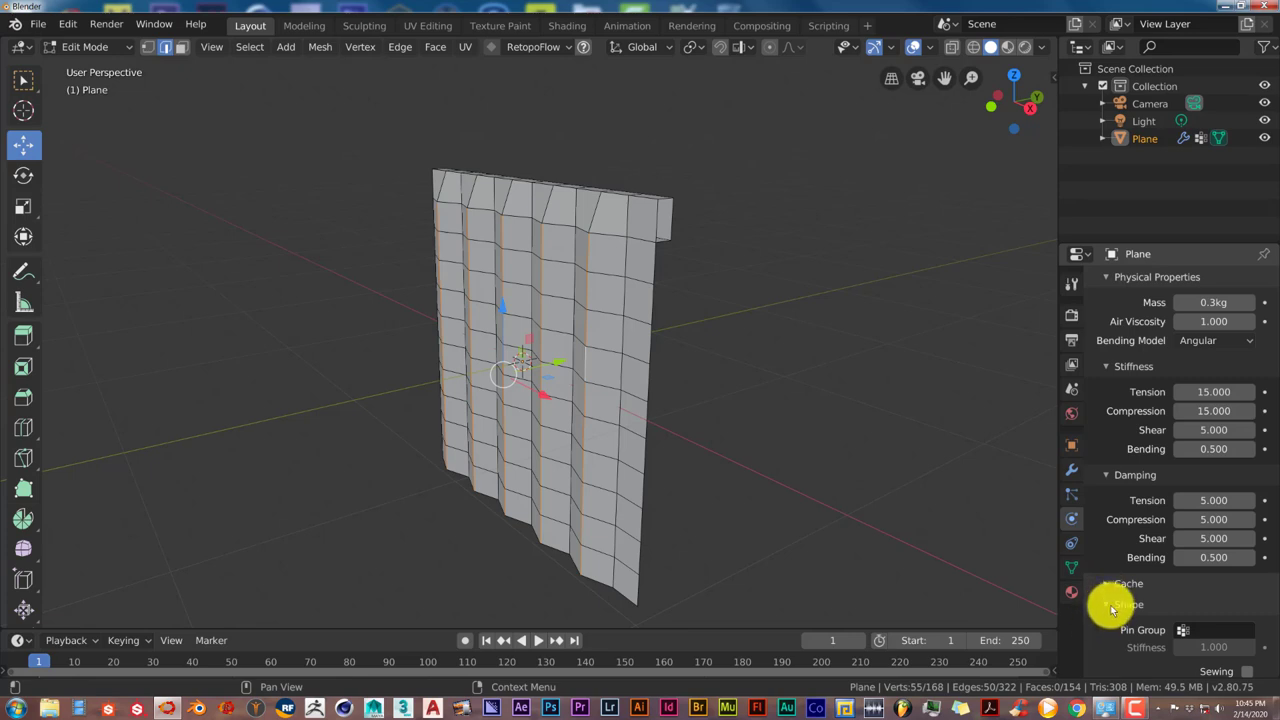
scroll(1110, 608, "down", 2)
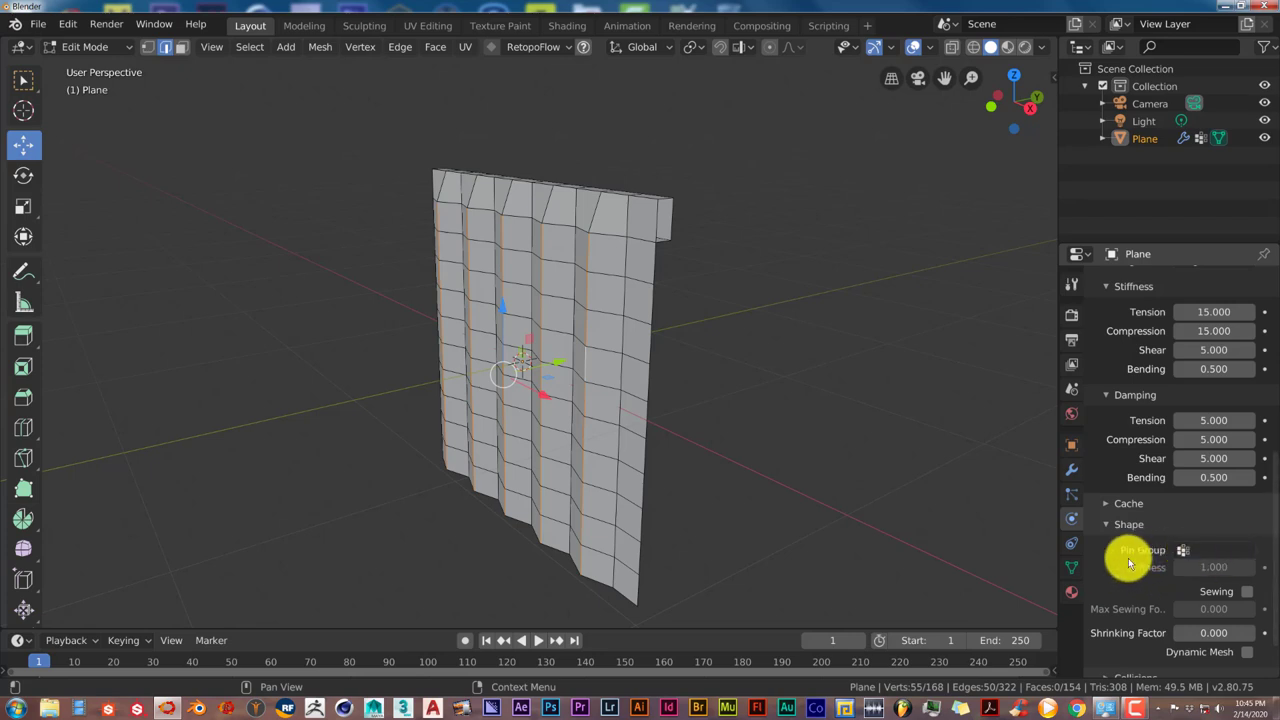
left_click(1222, 552)
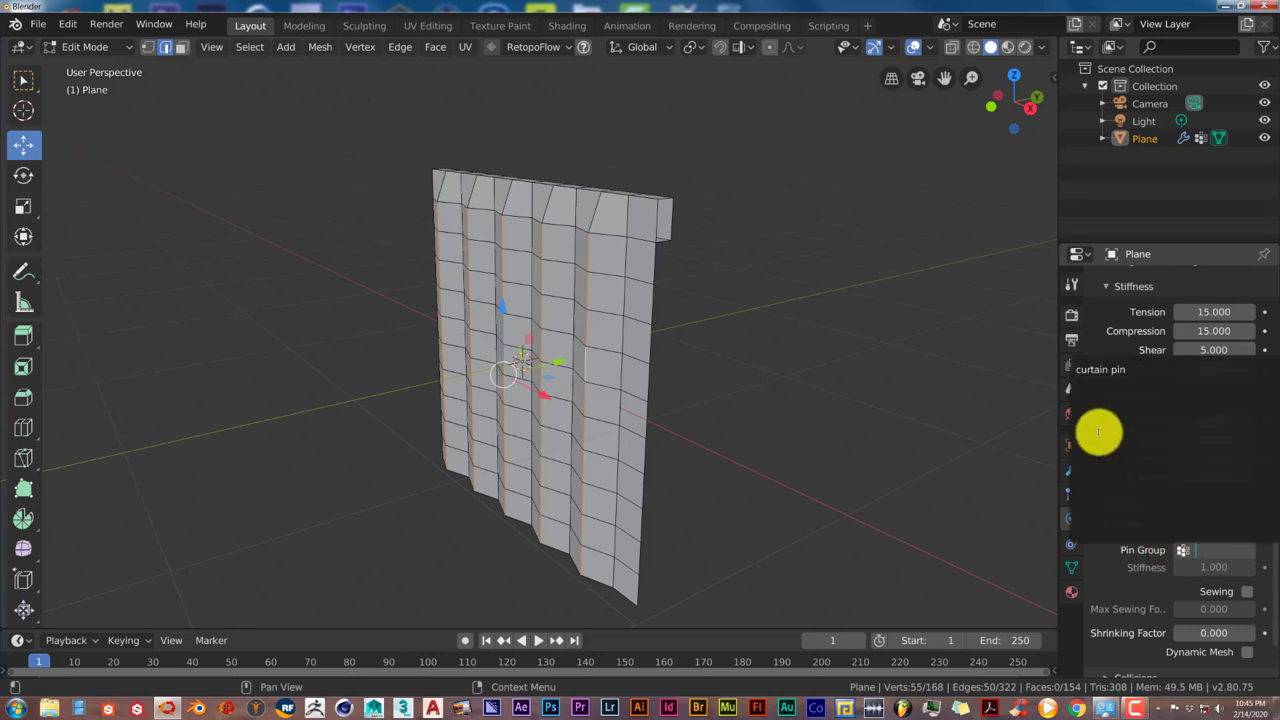
left_click(1100, 370)
middle_click_drag(753, 405, 730, 418)
middle_click_drag(574, 206, 531, 223)
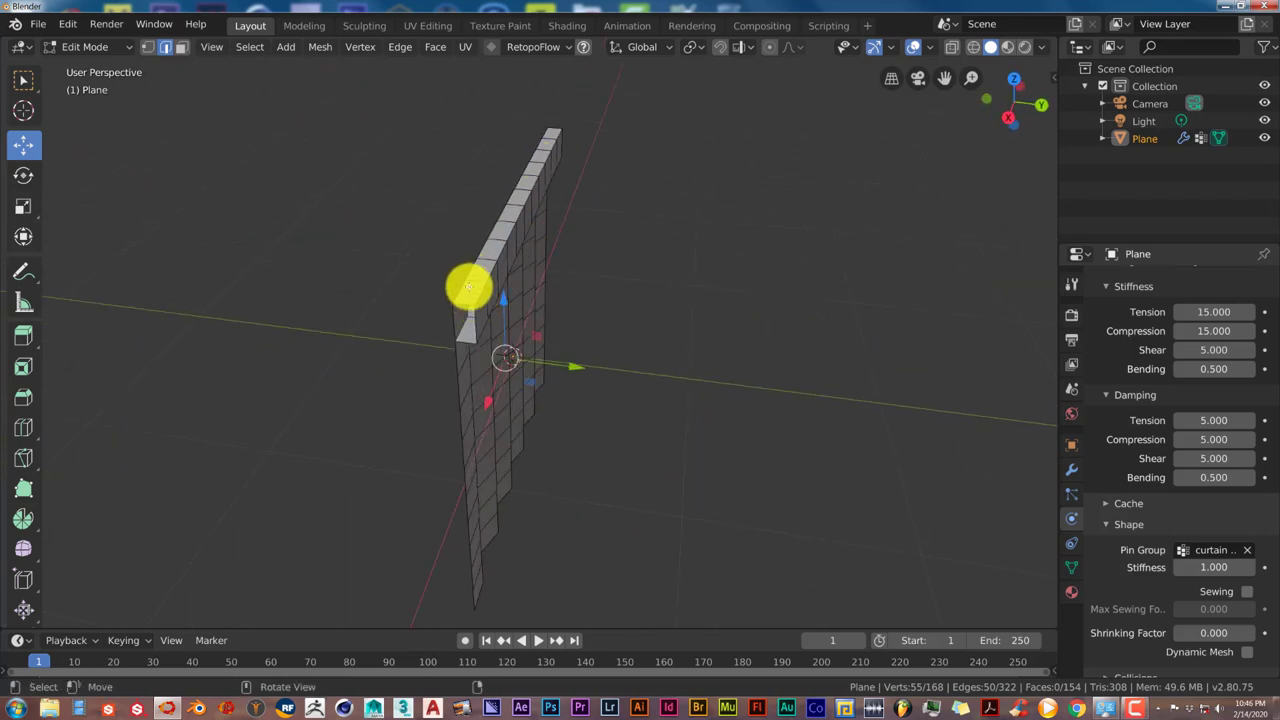
middle_click_drag(491, 350, 609, 354)
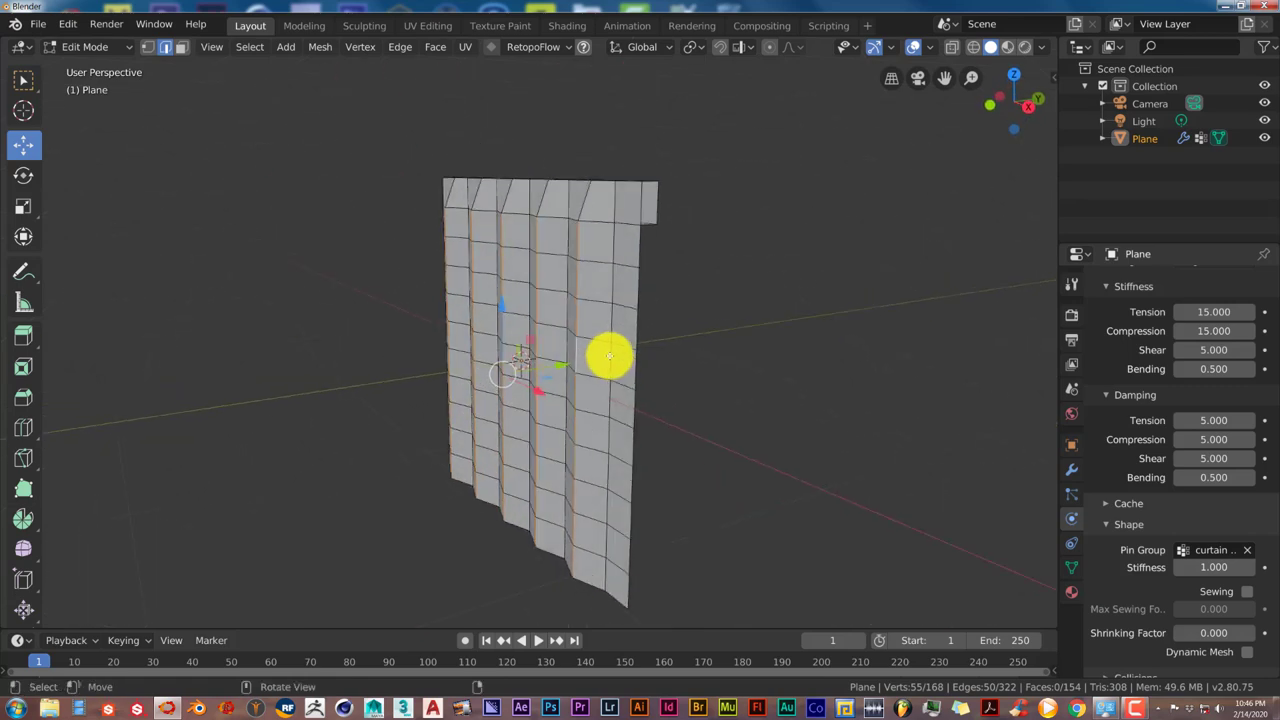
Step: Expand the cloth's Collisions settings and examine the object collision options alongside the pleated curtain
scroll(1148, 650, "down", 2)
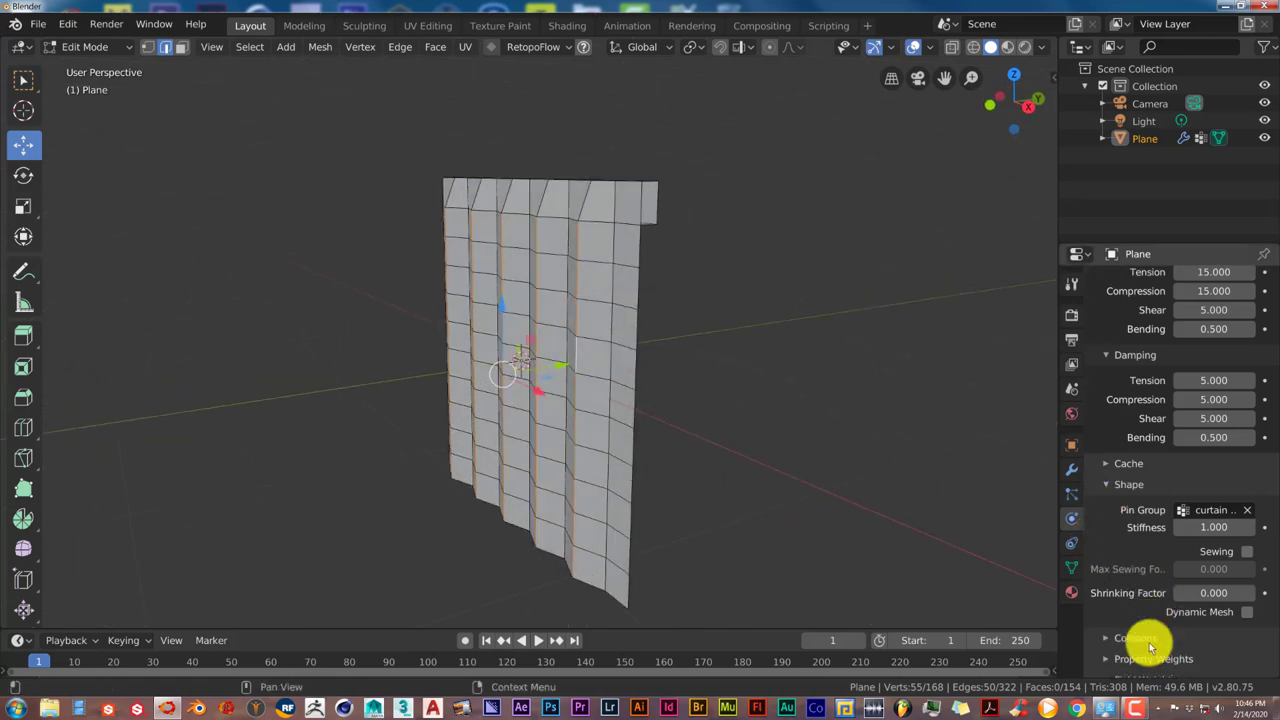
left_click(1100, 626)
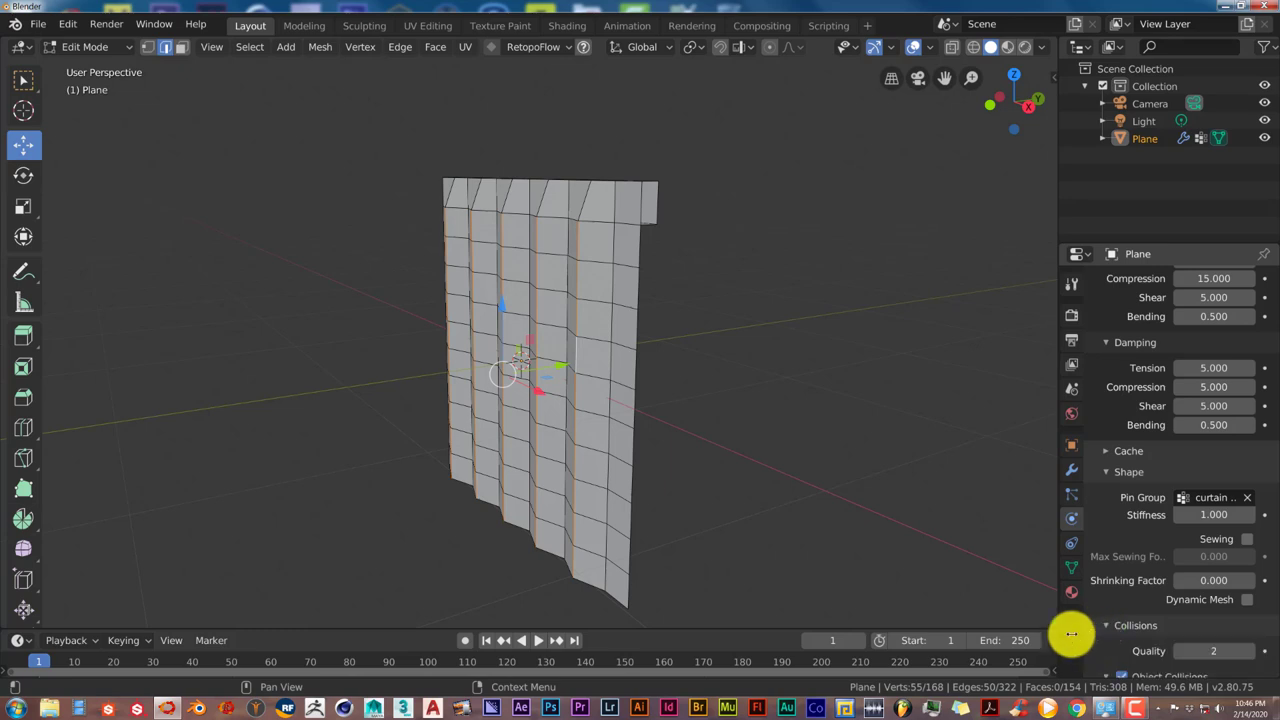
scroll(818, 484, "down", 2)
scroll(1159, 606, "down", 4)
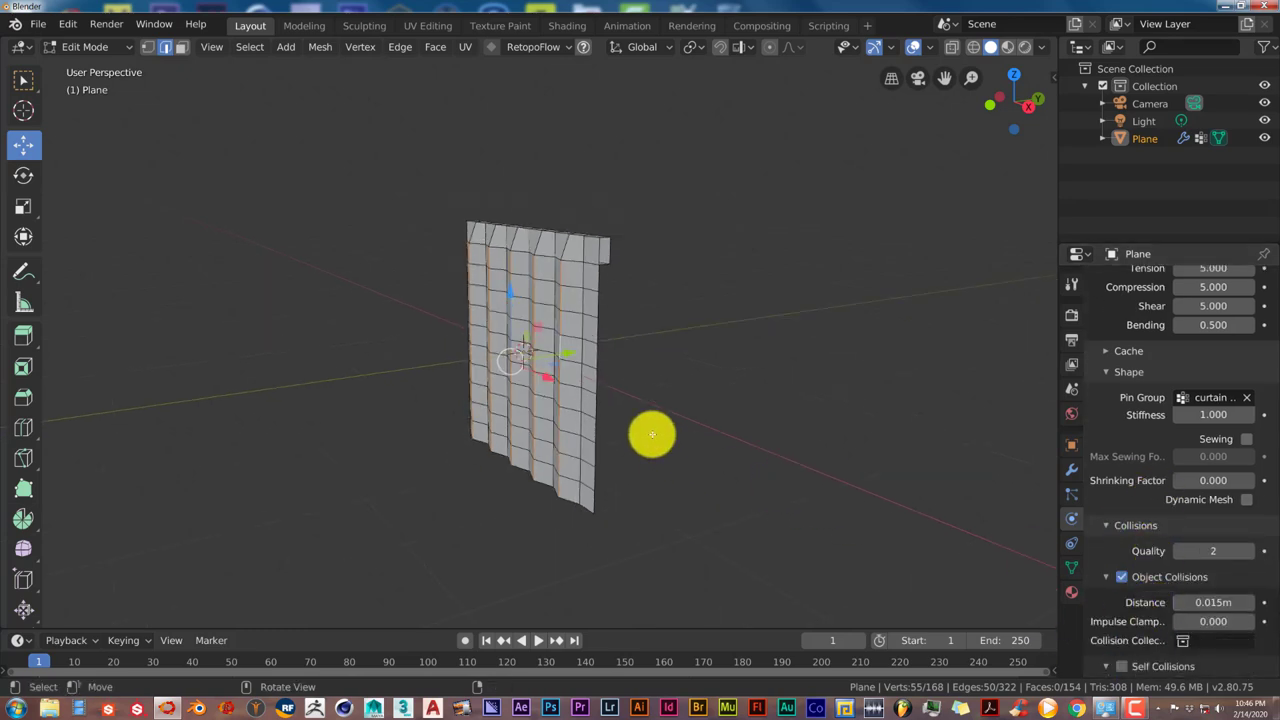
middle_click_drag(651, 434, 677, 431)
scroll(674, 437, "up", 2)
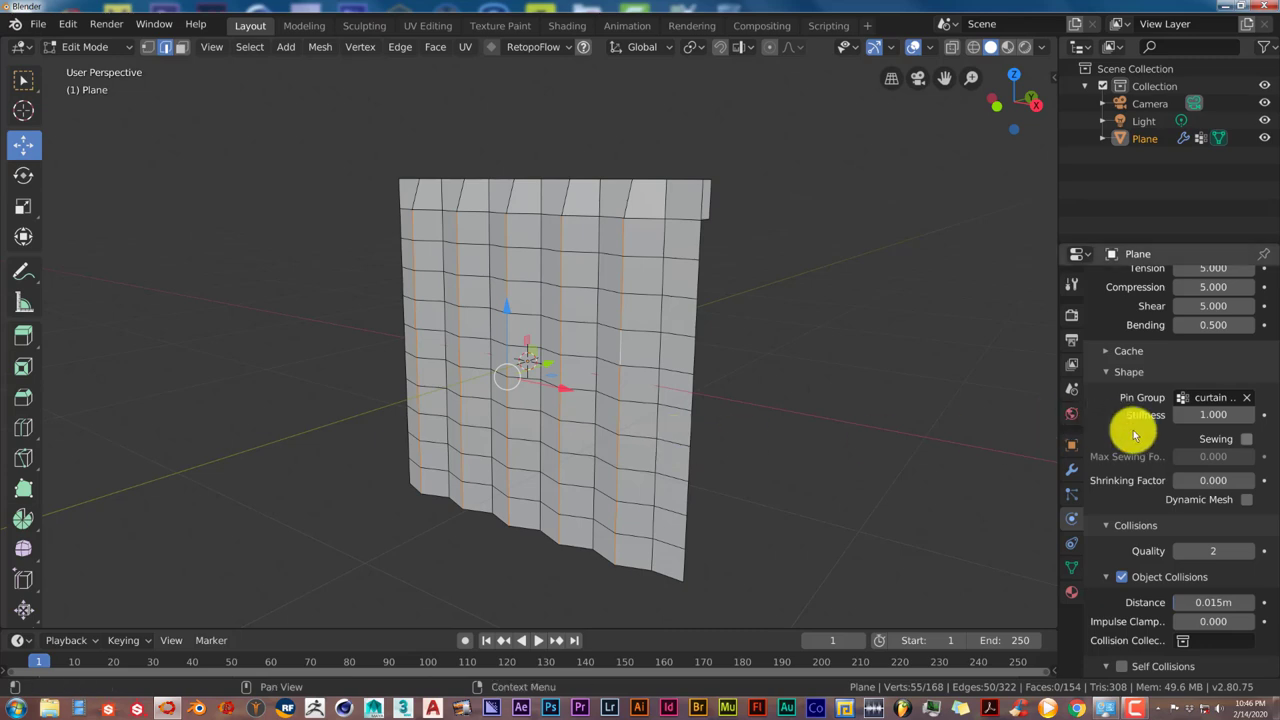
scroll(1135, 431, "up", 2)
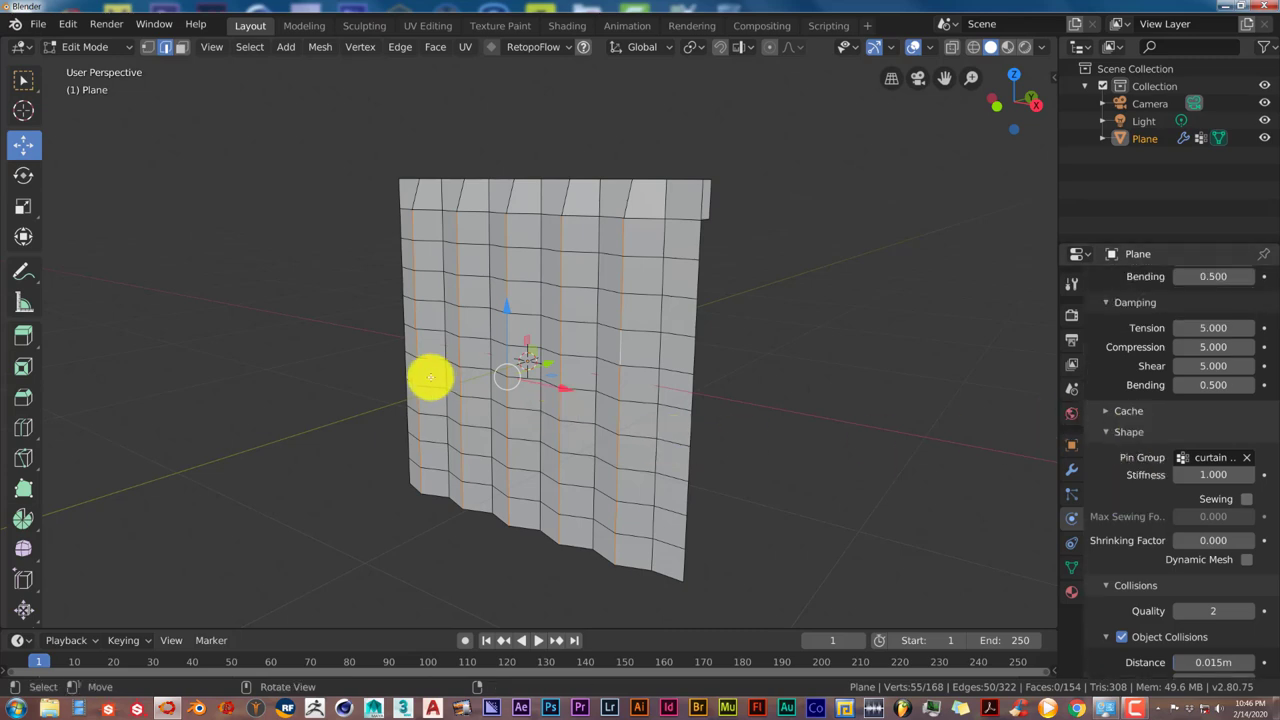
Step: Play the cloth simulation in Object Mode to check how the pinned curtain hangs, and return to frame 1
middle_click_drag(731, 400, 763, 400)
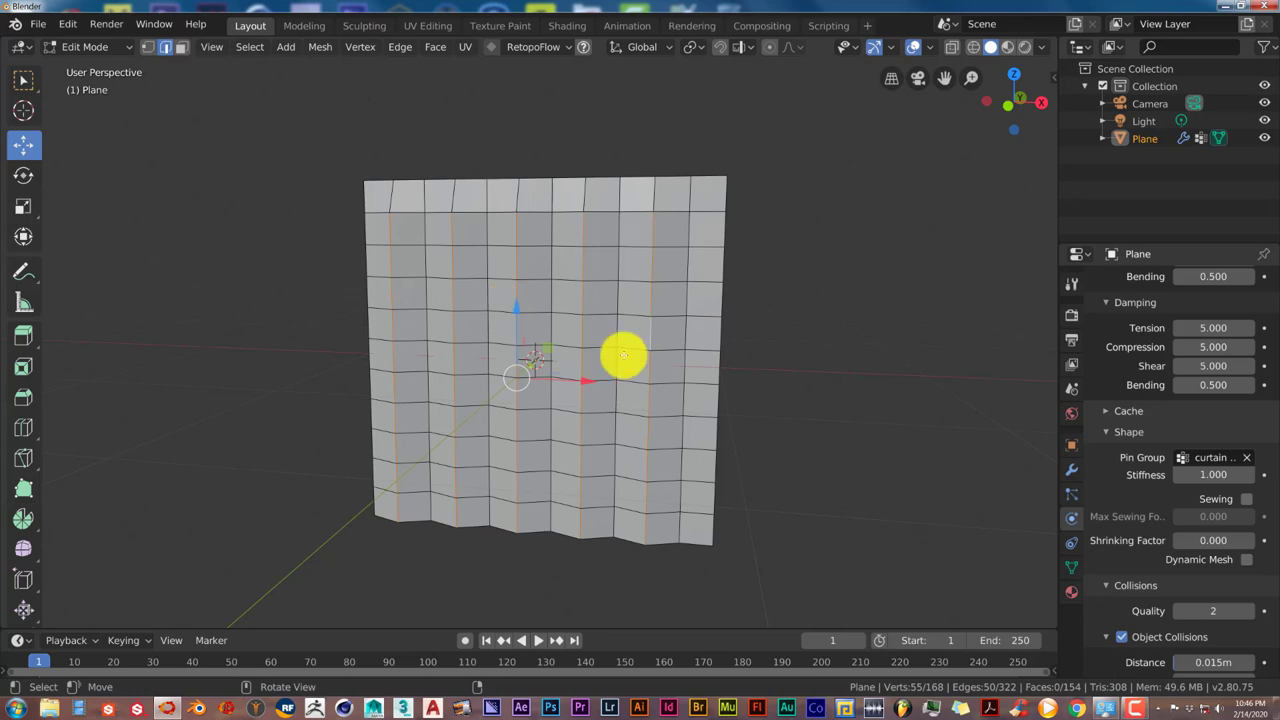
middle_click_drag(771, 406, 745, 410)
key("Tab")
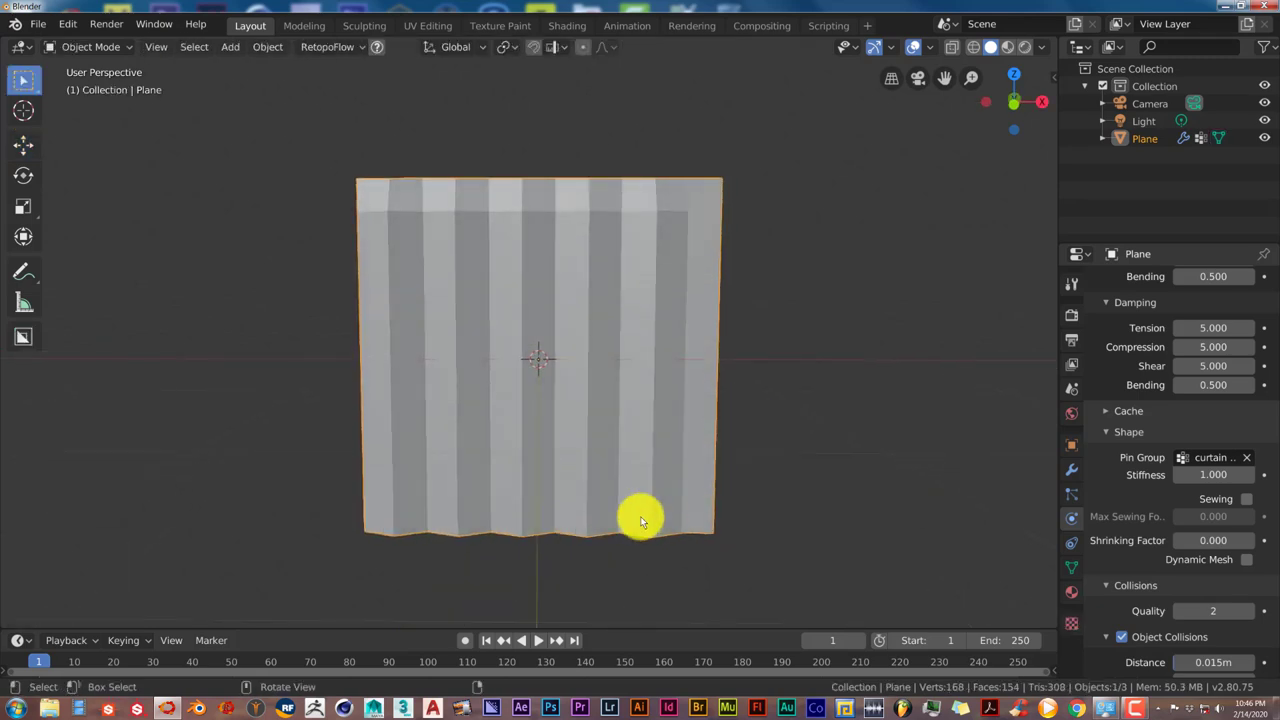
key("space")
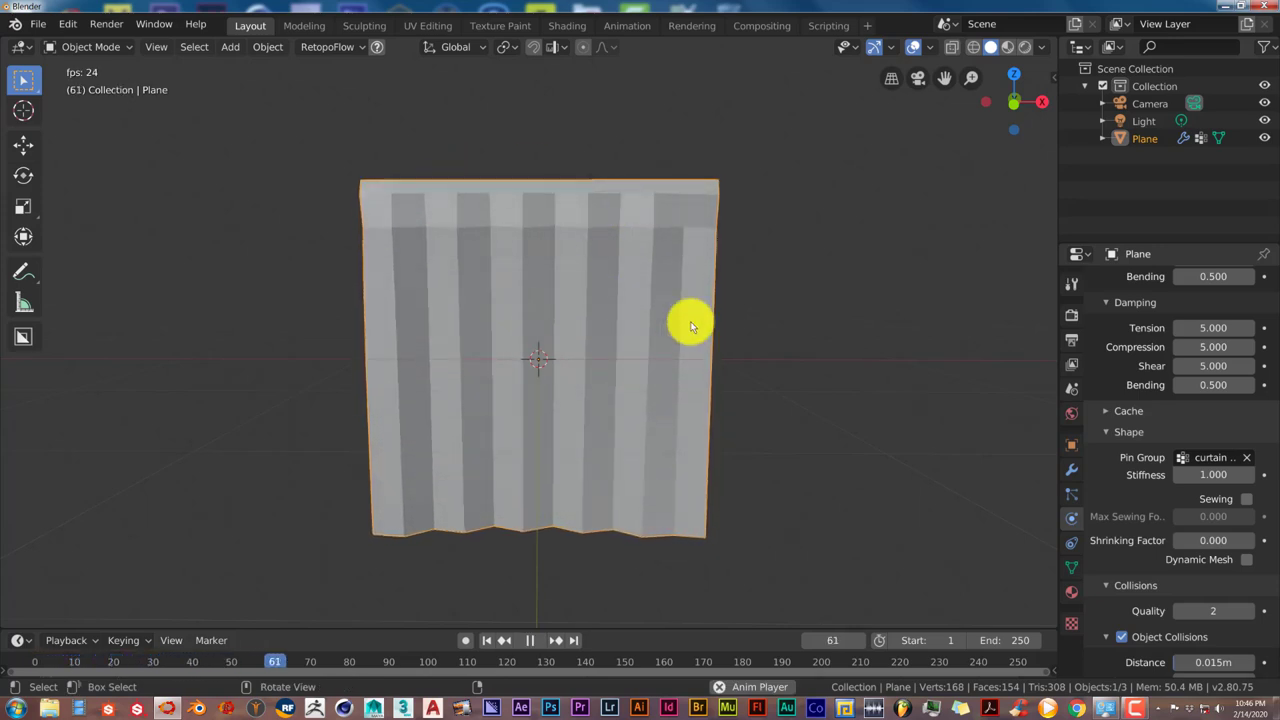
mouse_move(805, 363)
middle_mouse_down()
mouse_move(685, 387)
mouse_move(800, 372)
mouse_move(790, 378)
middle_mouse_up()
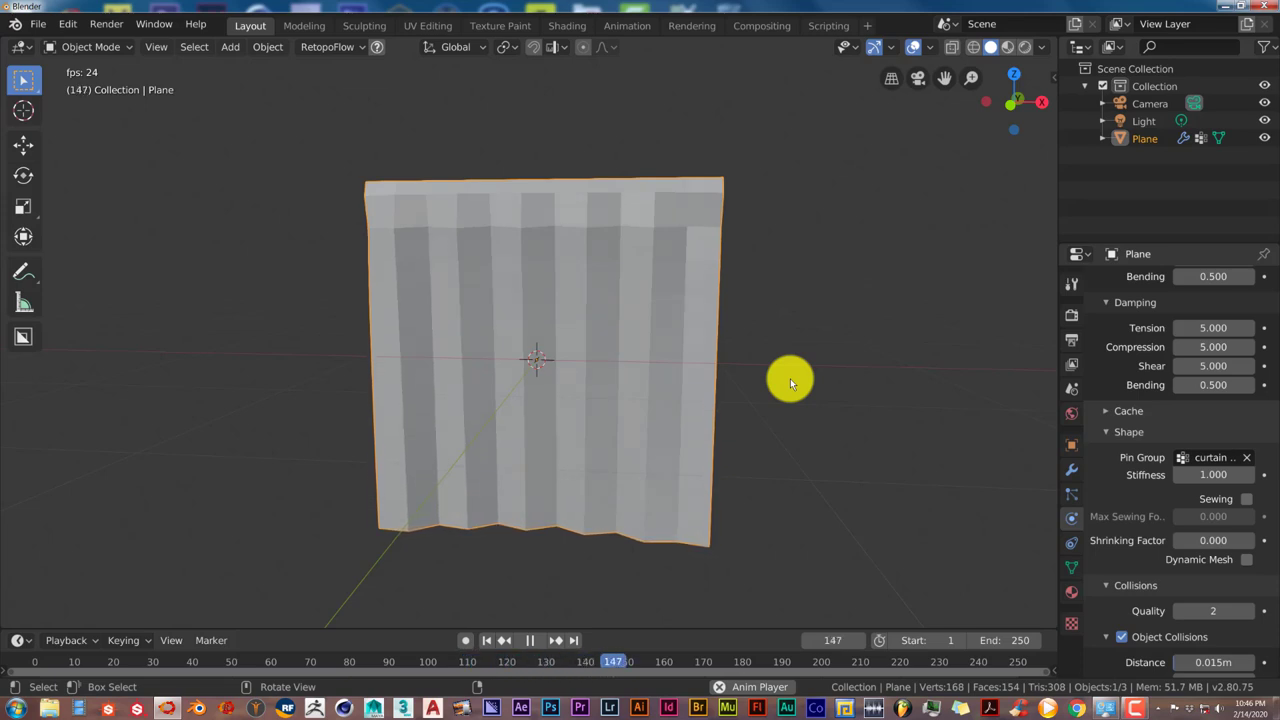
key("Escape")
middle_click_drag(790, 378, 780, 388)
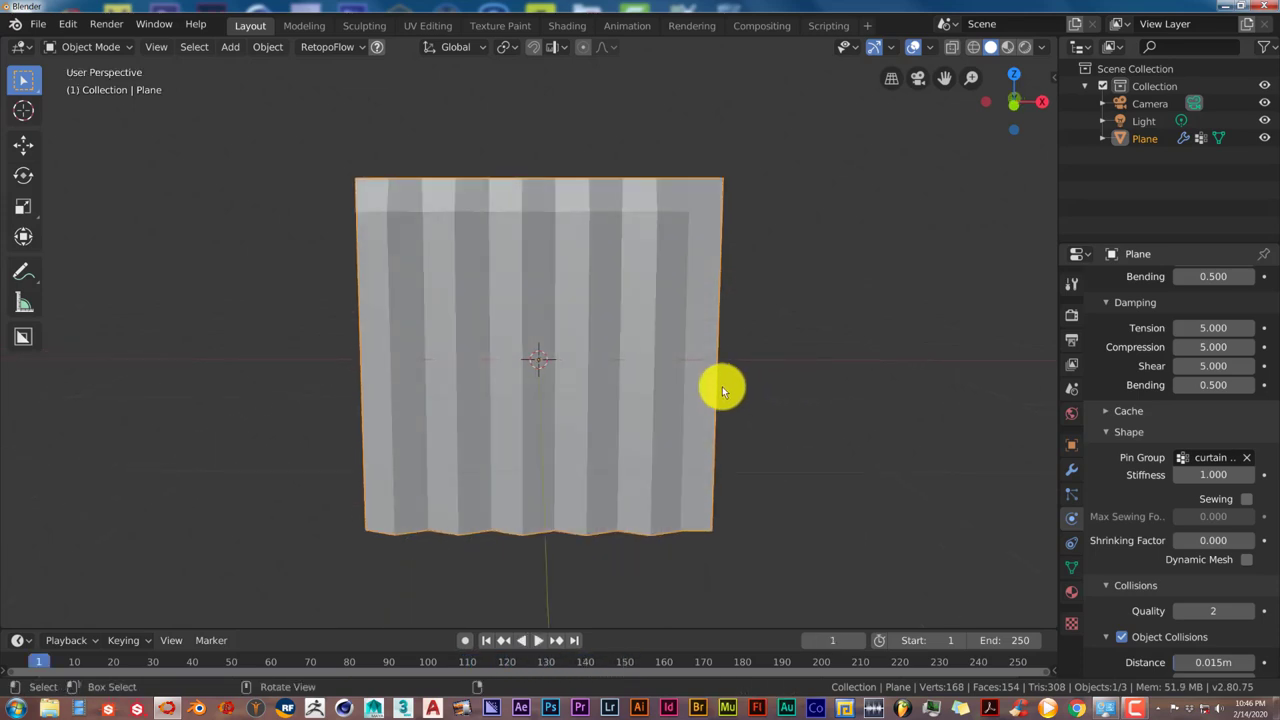
Step: Apply smooth shading to the curtain object and inspect its surface
right_click(609, 296)
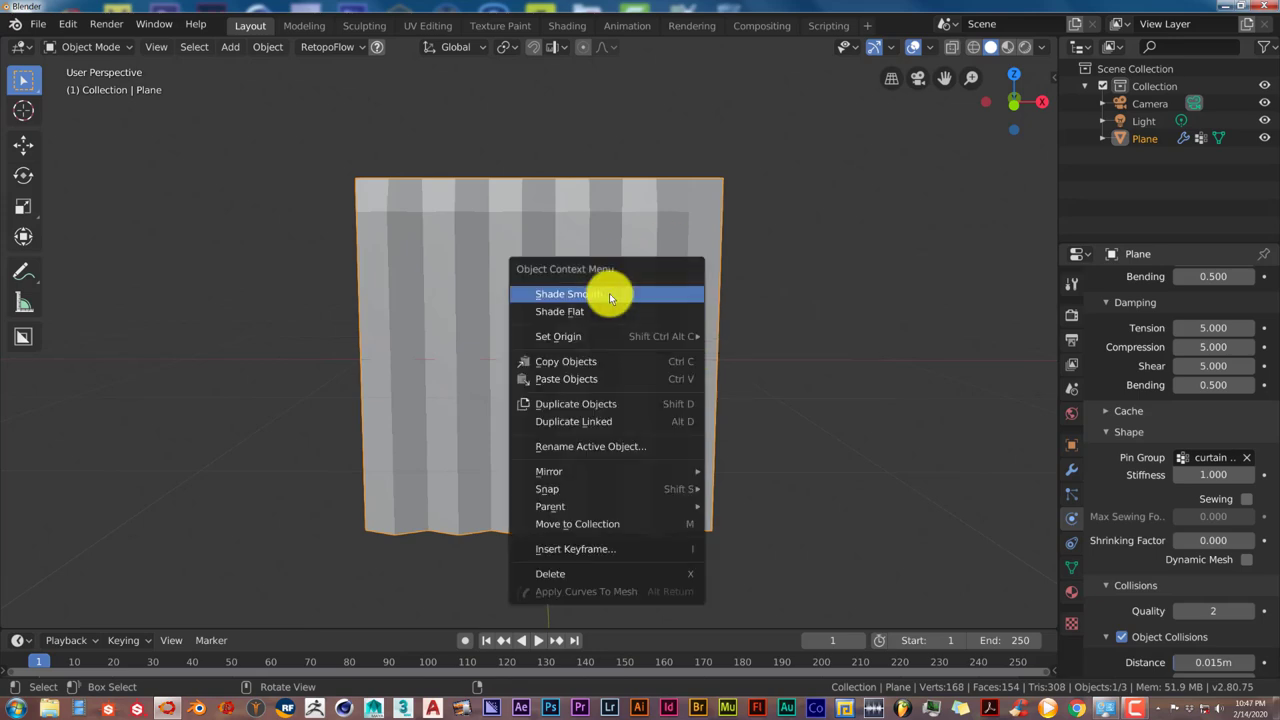
left_click(609, 296)
mouse_move(702, 404)
middle_mouse_down()
mouse_move(663, 403)
mouse_move(685, 408)
middle_mouse_up()
middle_click_drag(523, 193, 503, 271)
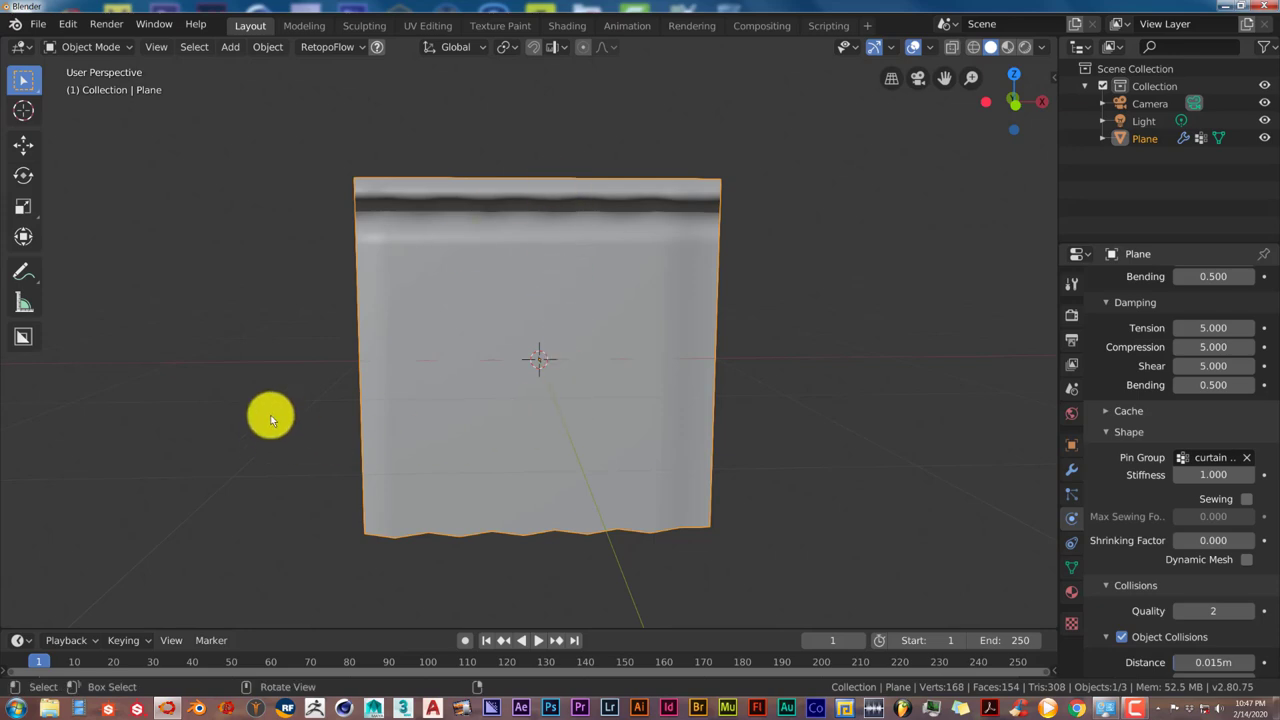
Step: Select the curtain's entire mesh in Edit Mode and subdivide it
key("Tab")
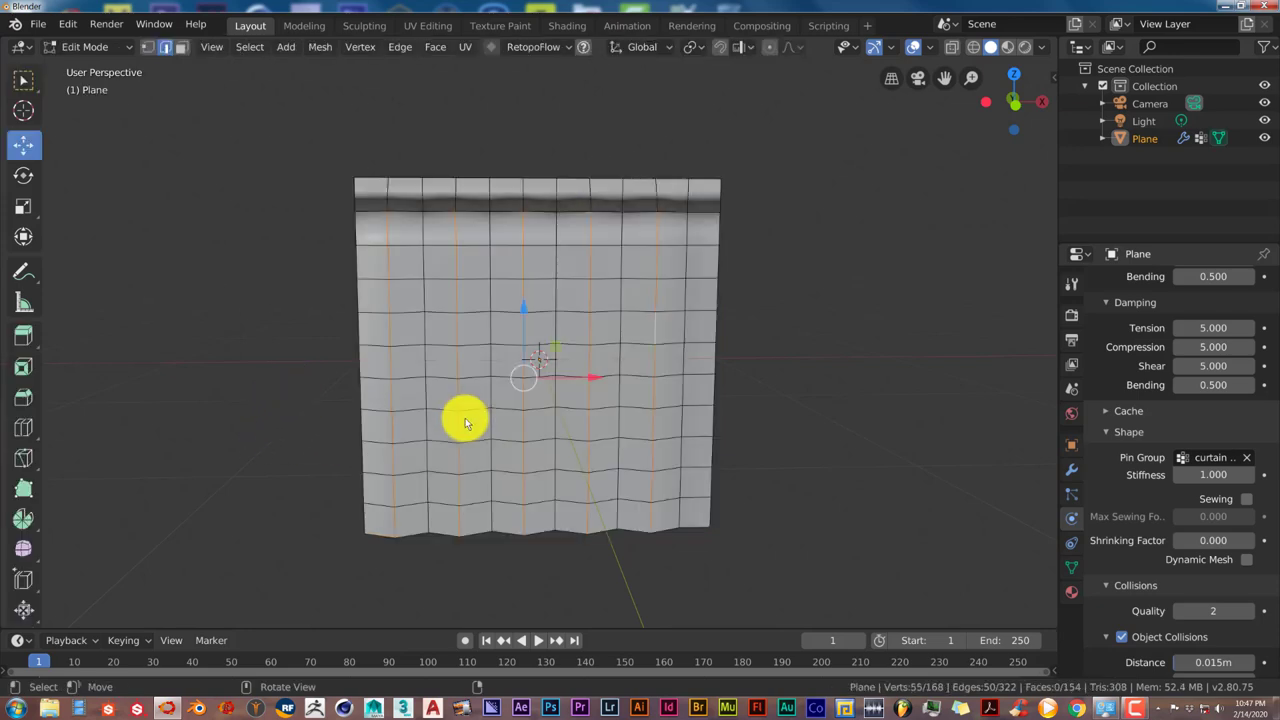
key("alt+a")
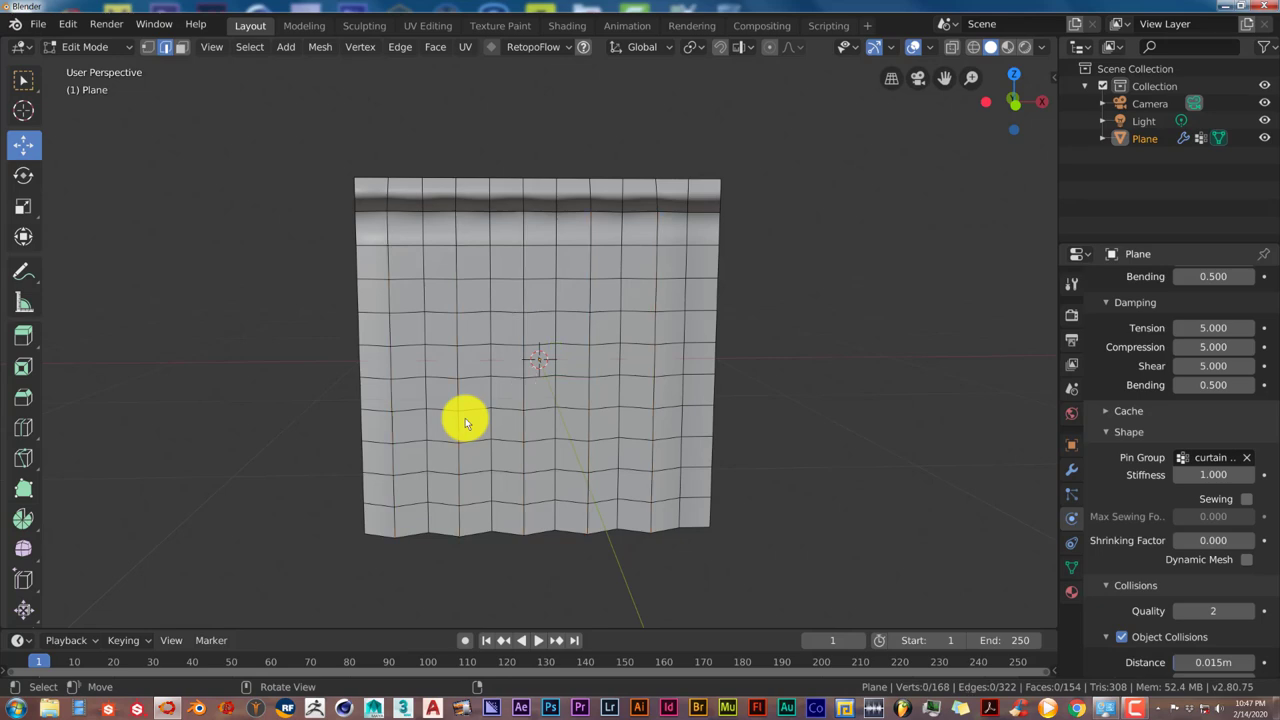
key("a")
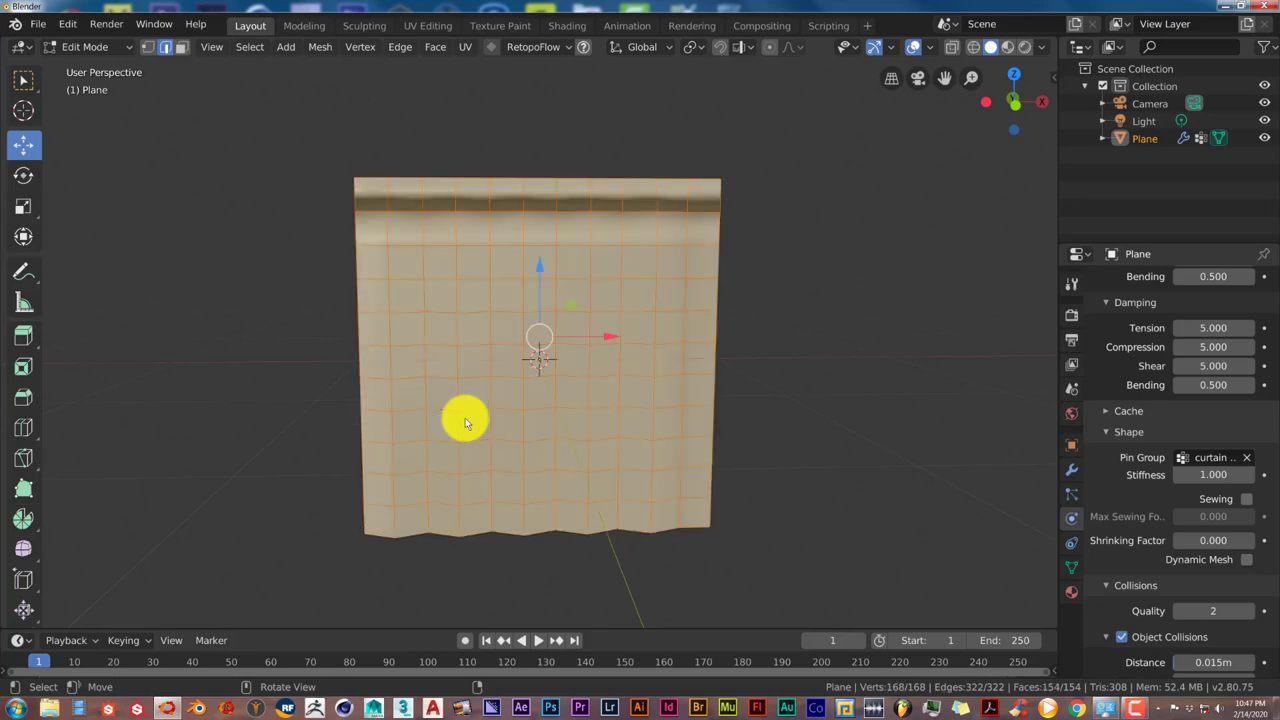
right_click(465, 418)
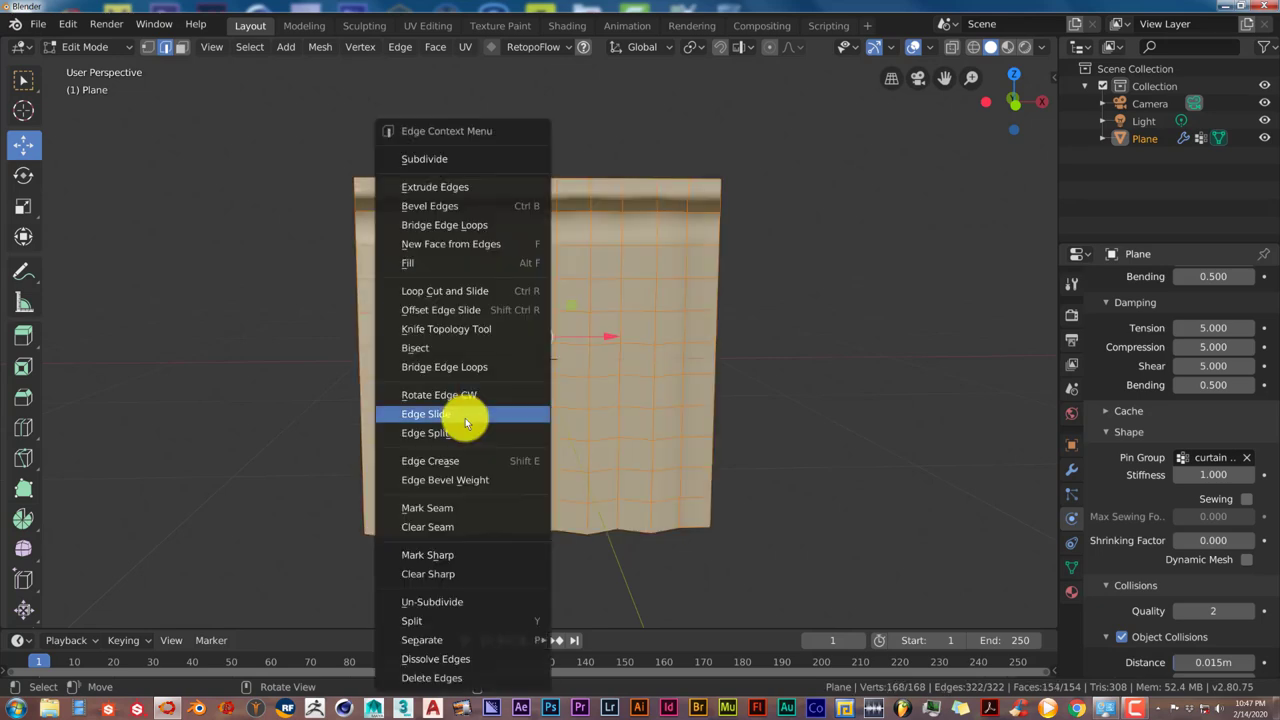
left_click(430, 158)
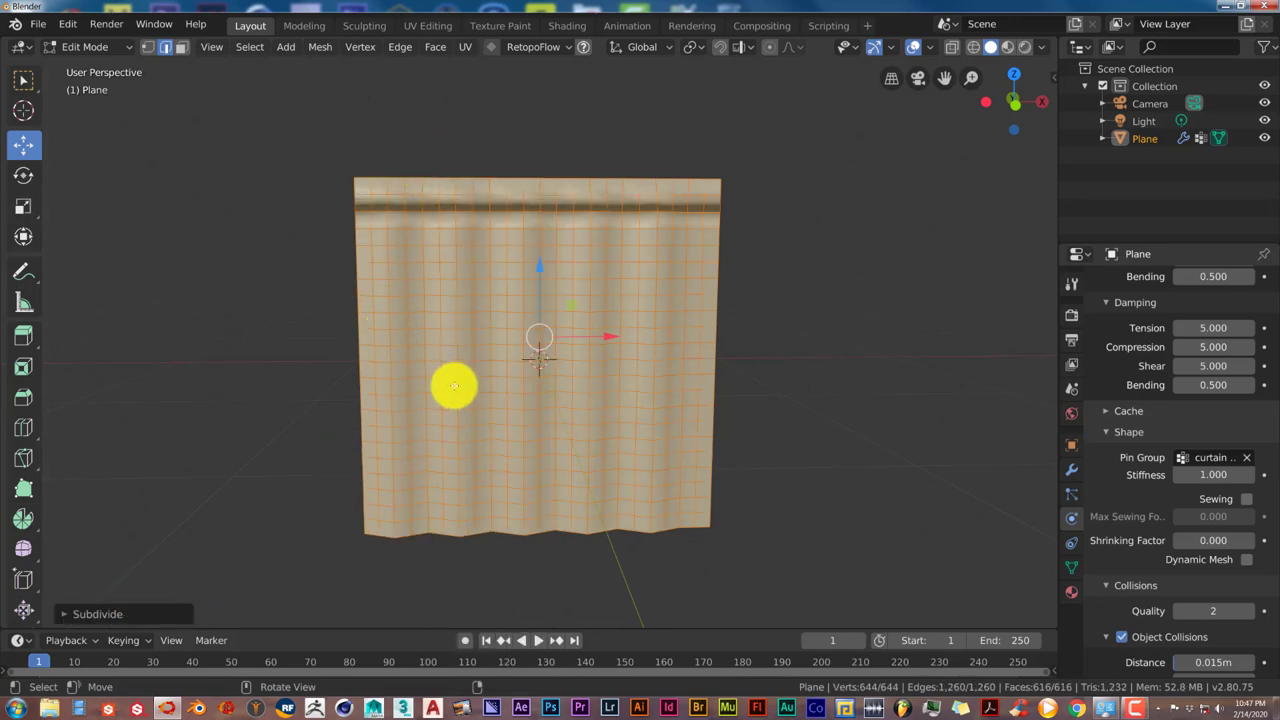
middle_click_drag(454, 387, 437, 386)
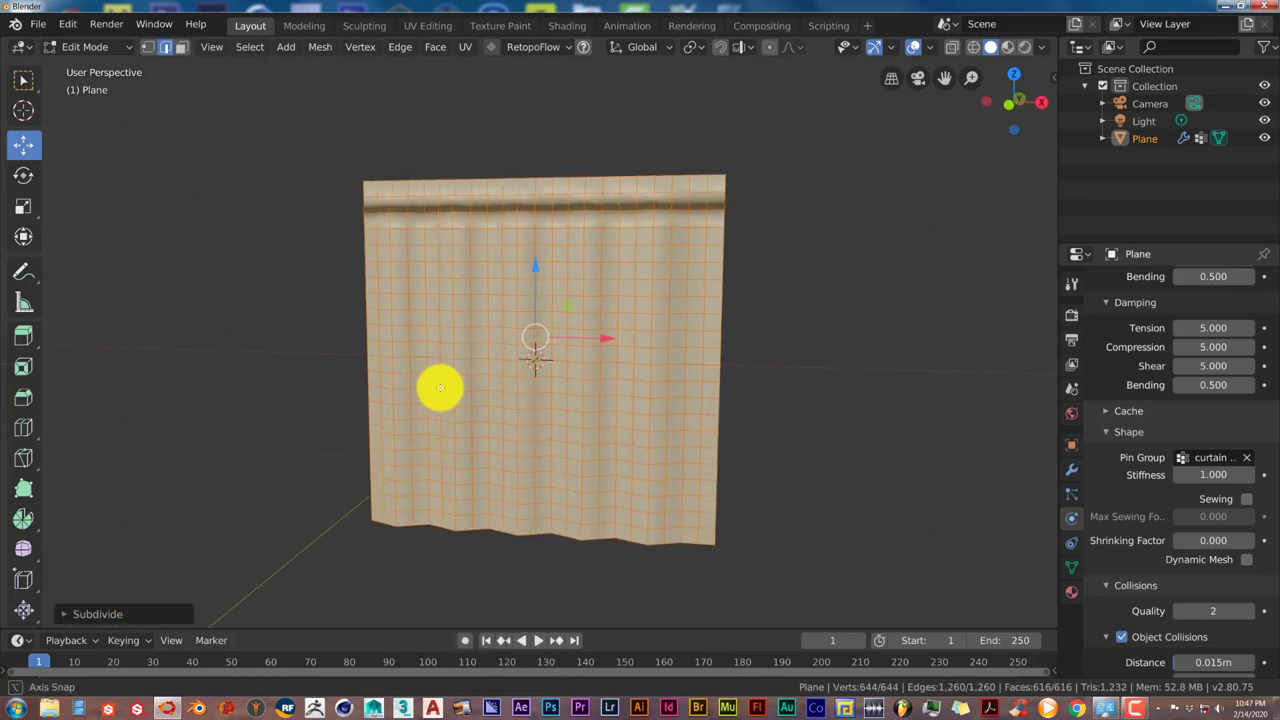
Step: Set the subdivision's number of cuts to 2
left_click(66, 612)
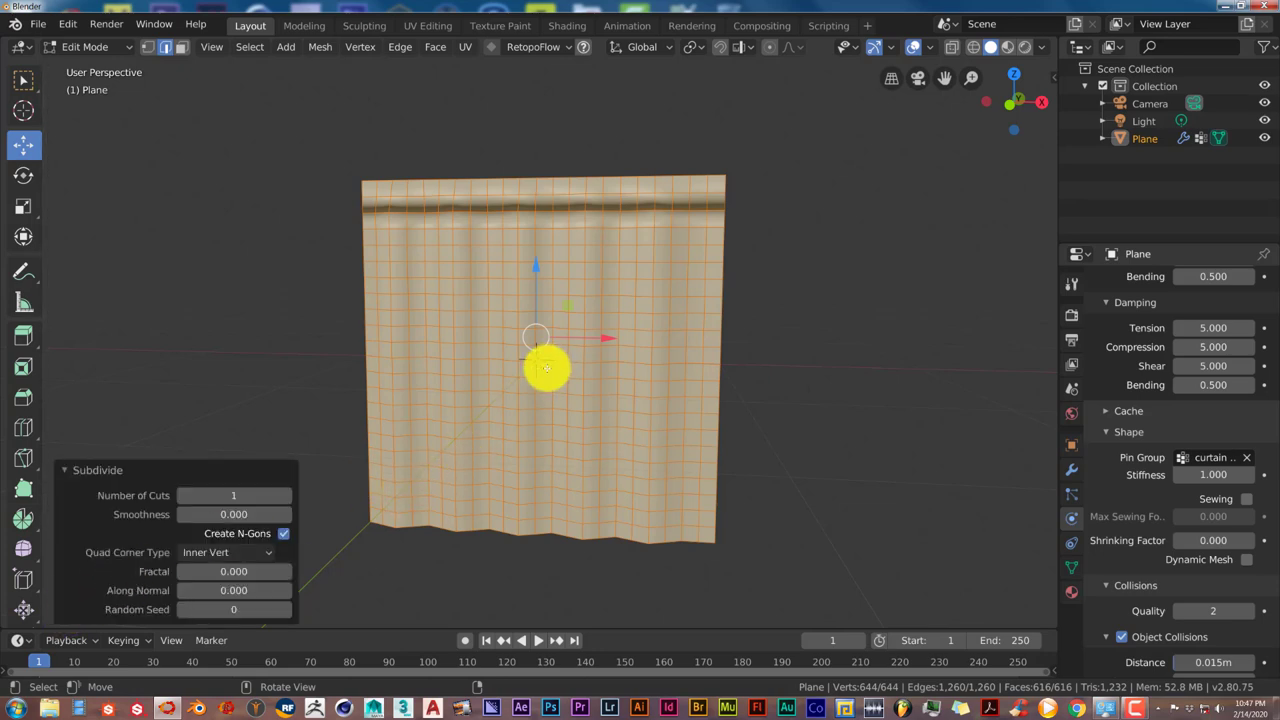
middle_click_drag(540, 357, 535, 348)
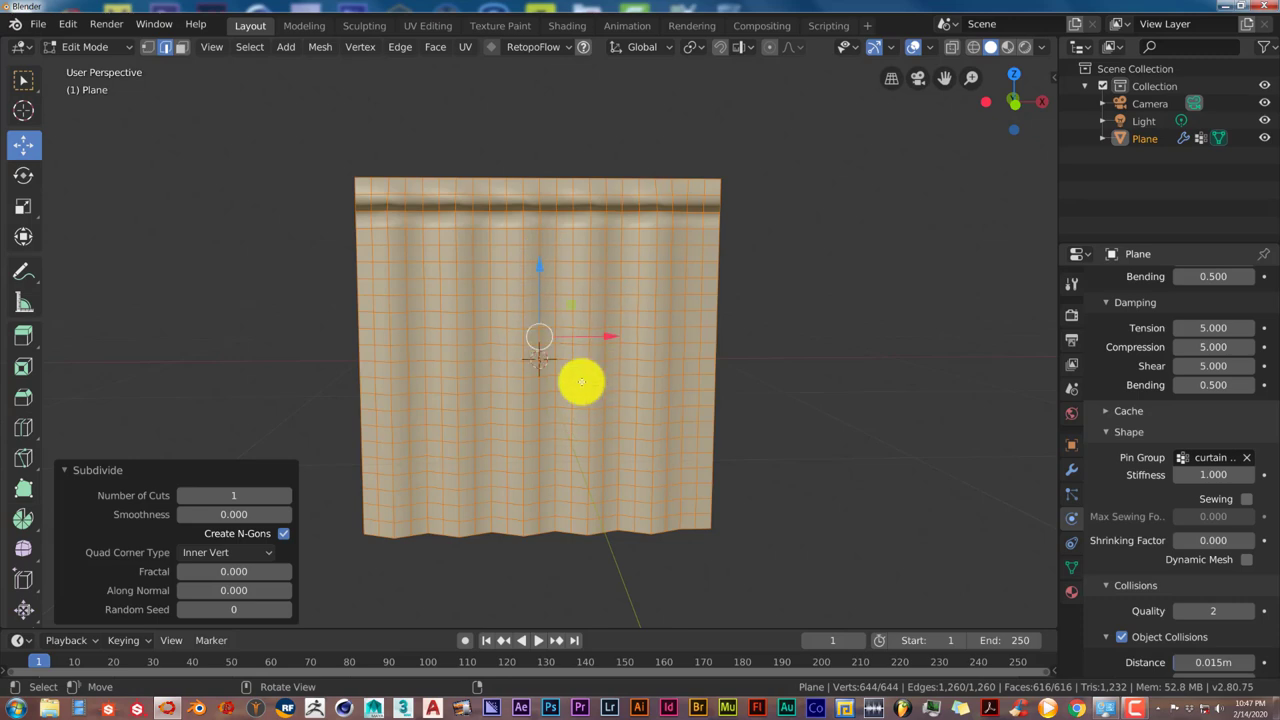
left_click(285, 495)
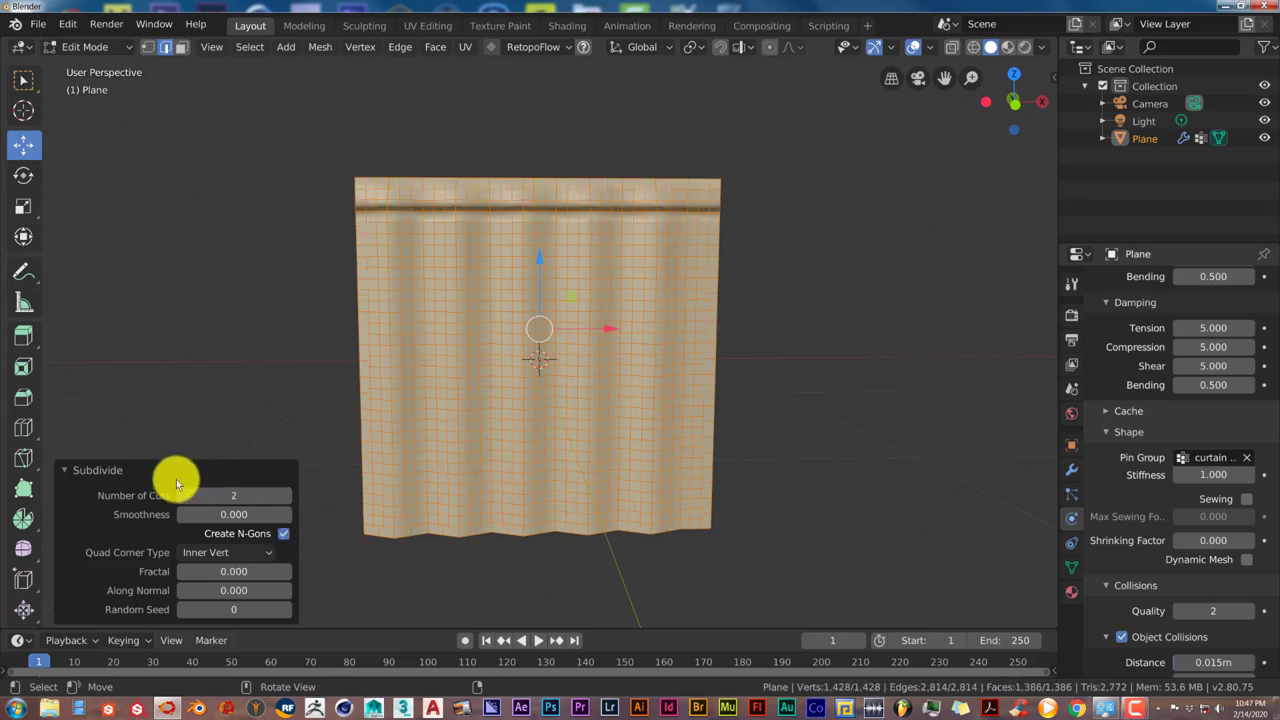
left_click(66, 470)
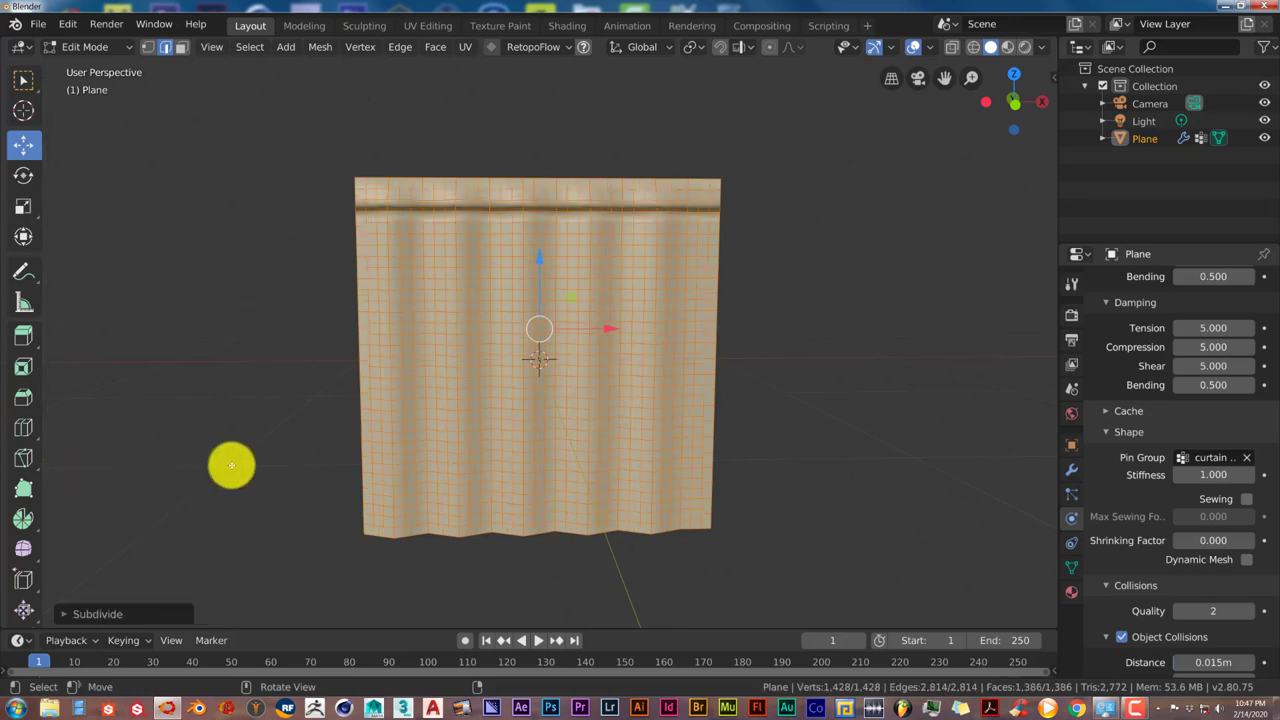
Step: Play the cloth simulation on the subdivided curtain in Object Mode and examine its folds from several angles
key("Tab")
middle_click_drag(429, 523, 464, 501)
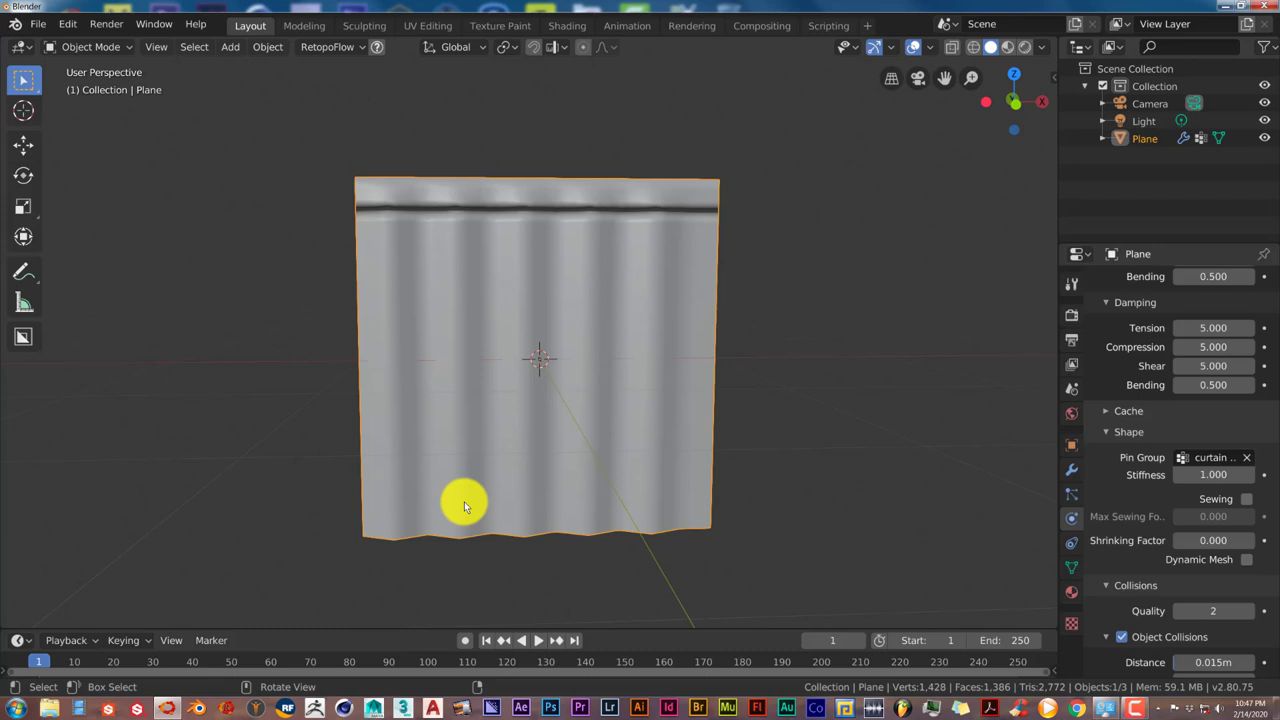
key("space")
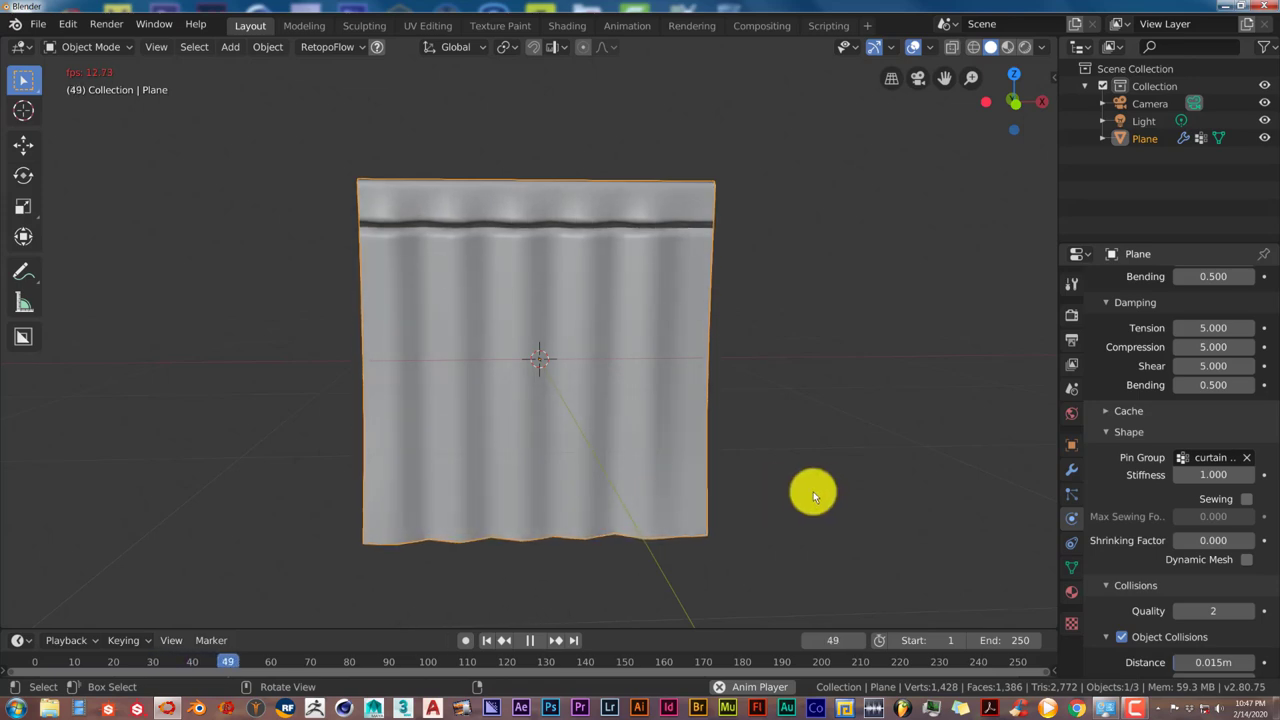
middle_click_drag(807, 488, 721, 496)
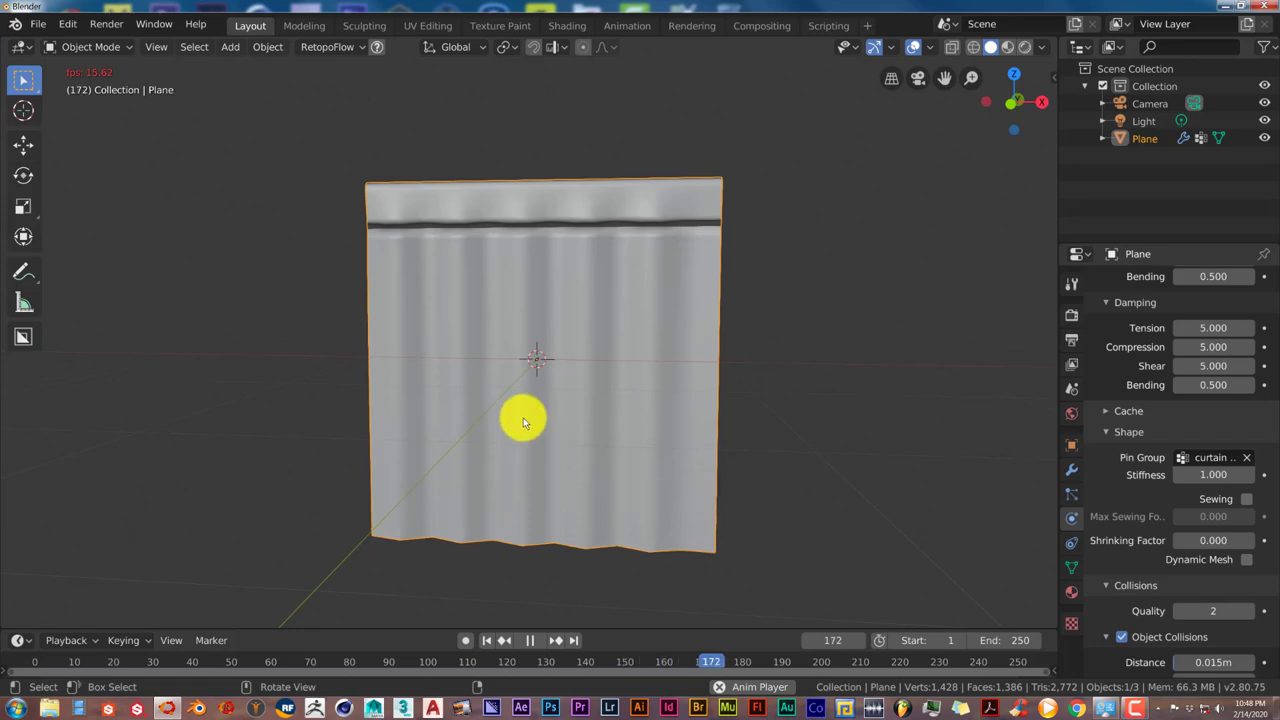
middle_click_drag(524, 419, 609, 394)
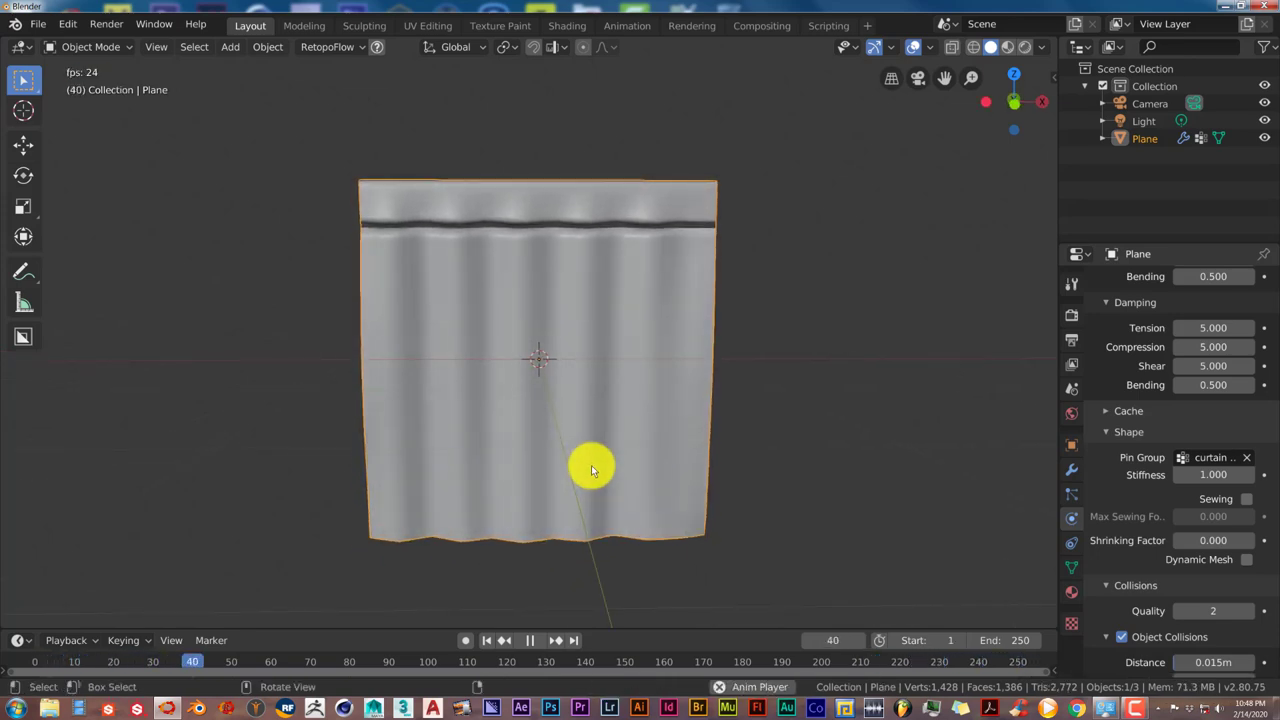
middle_click_drag(591, 456, 584, 444)
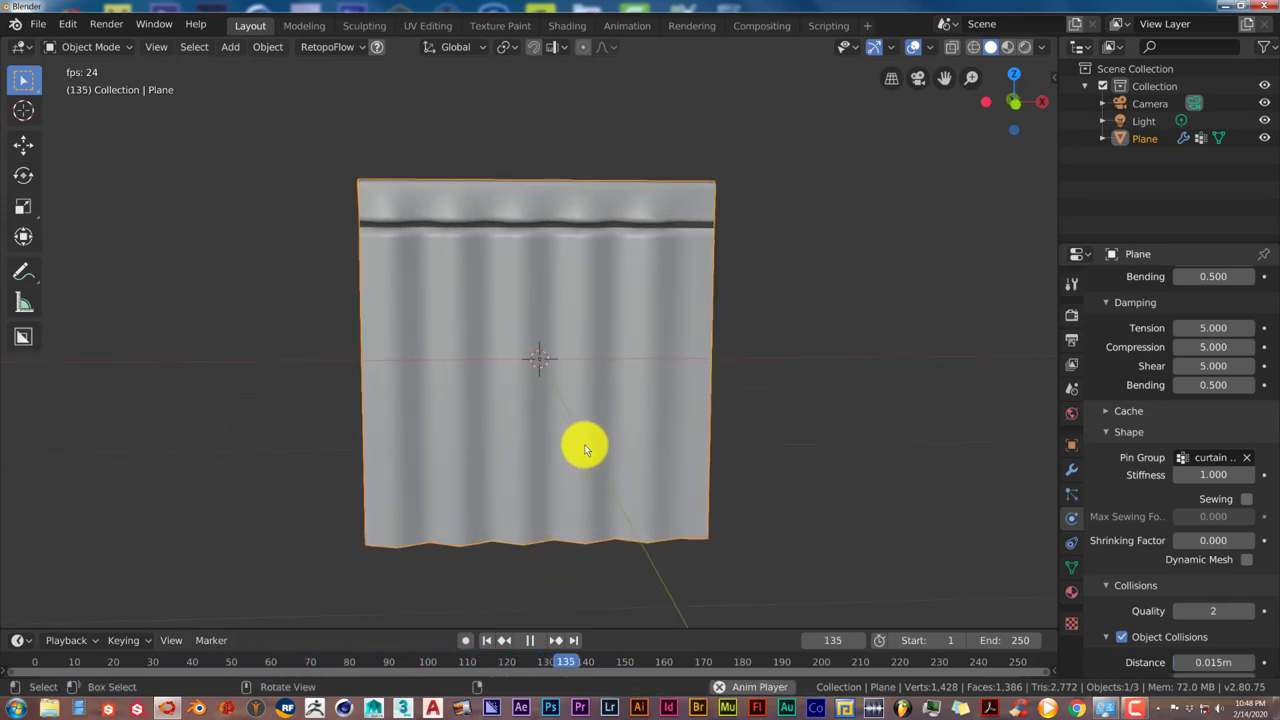